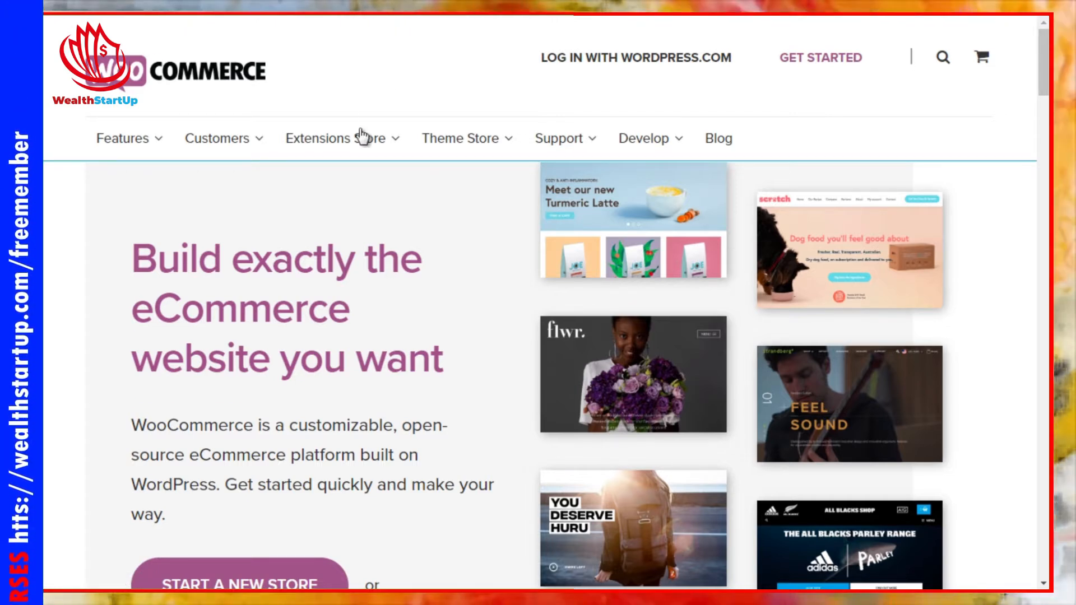
- Open the WooCommerce Memberships product page from the popular extensions in the WooCommerce Extensions Store
{"action": "mouse_move", "coordinate": [361, 144]}
{"action": "left_click", "coordinate": [329, 184]}
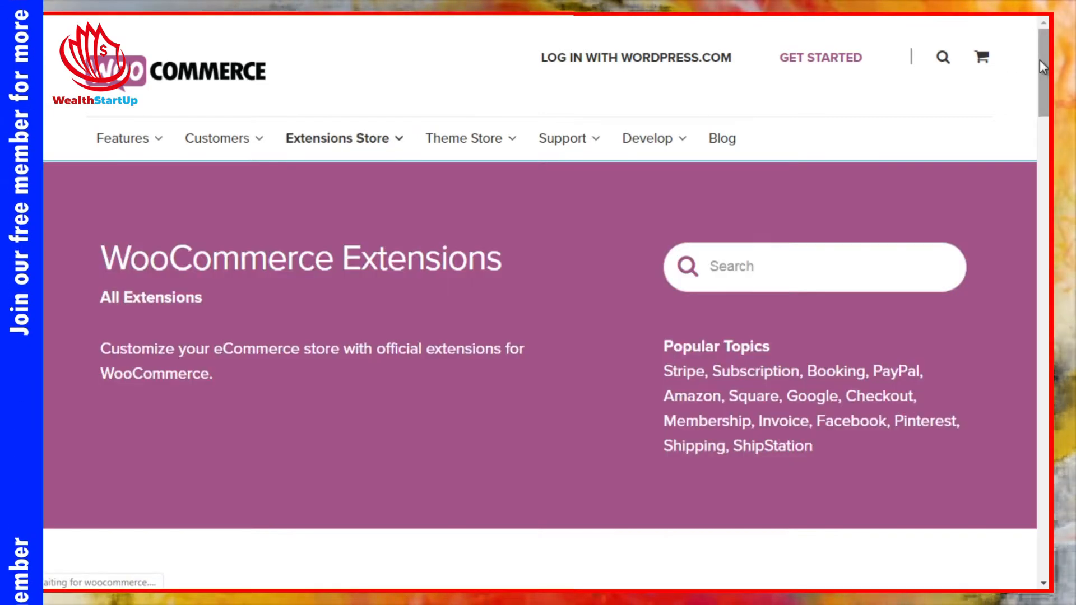
{"action": "left_click_drag", "start_coordinate": [1040, 62], "coordinate": [1040, 143]}
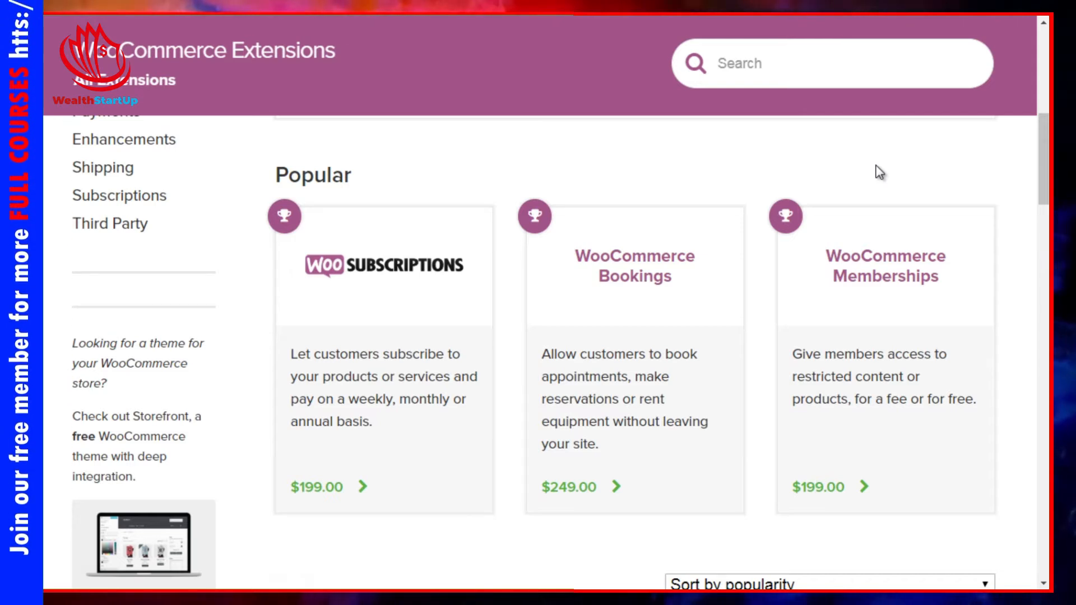
{"action": "left_click", "coordinate": [866, 259]}
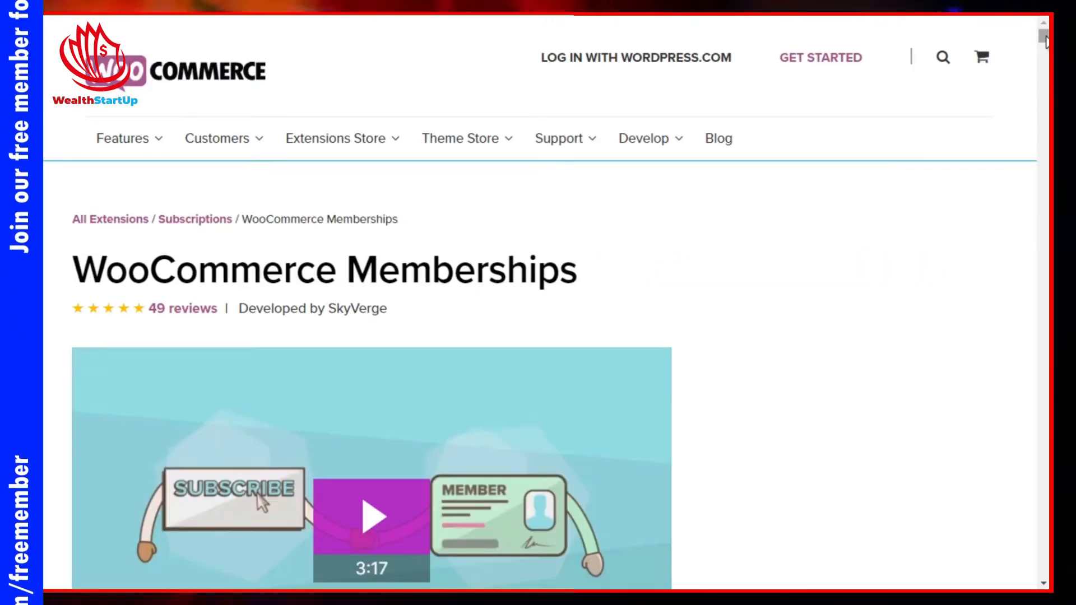
- Read the WooCommerce Memberships requirements, the introduction and the section on selling or assigning memberships, including the example plan data
{"action": "left_click_drag", "start_coordinate": [1045, 39], "coordinate": [1047, 48]}
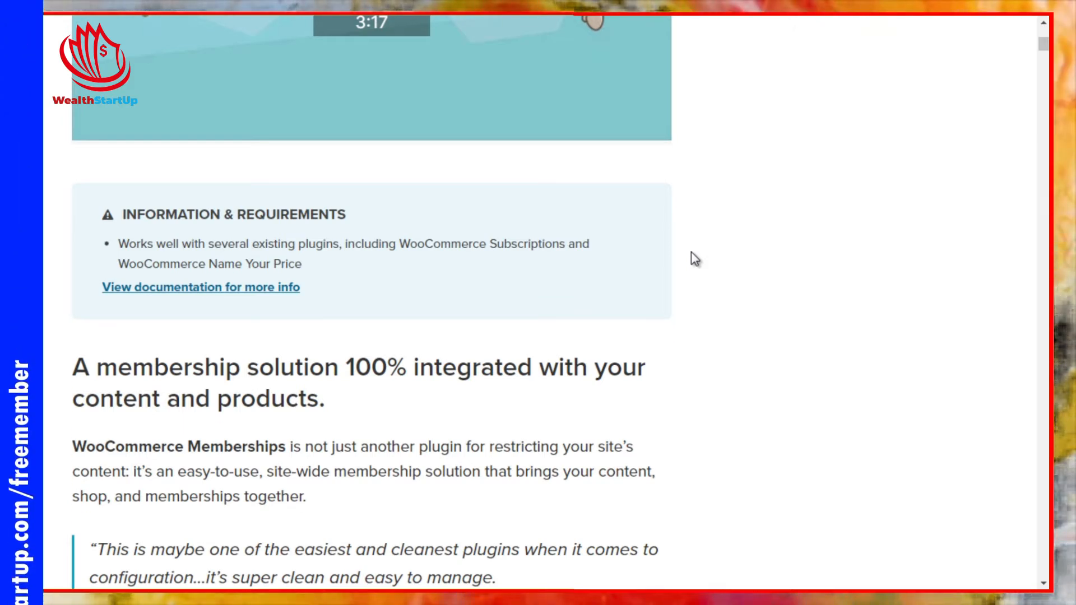
{"action": "scroll", "coordinate": [692, 253], "scroll_direction": "down", "scroll_amount": 3}
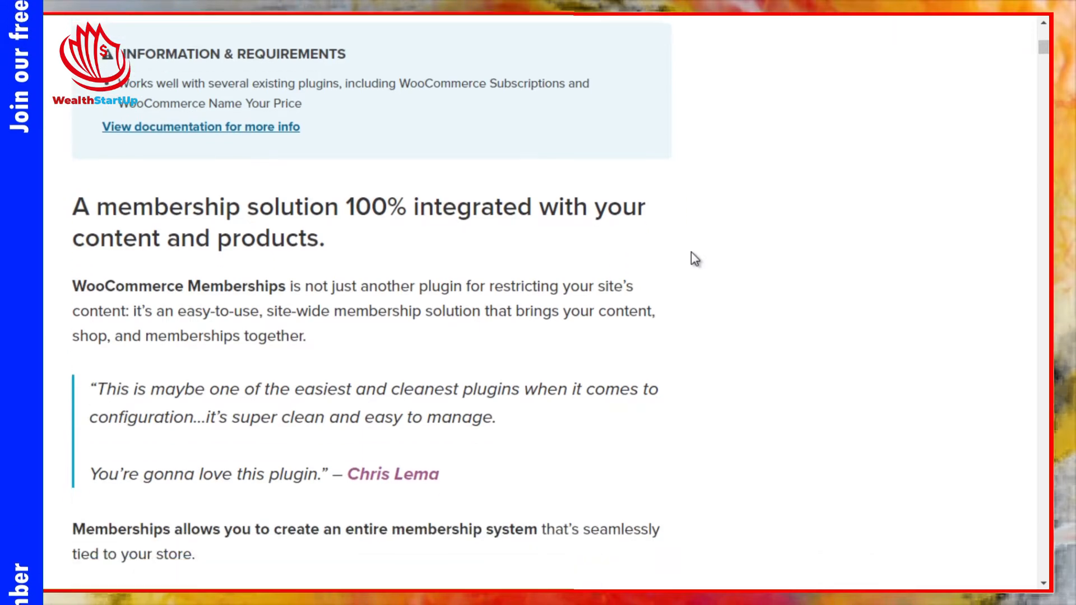
{"action": "scroll", "coordinate": [692, 251], "scroll_direction": "down", "scroll_amount": 5}
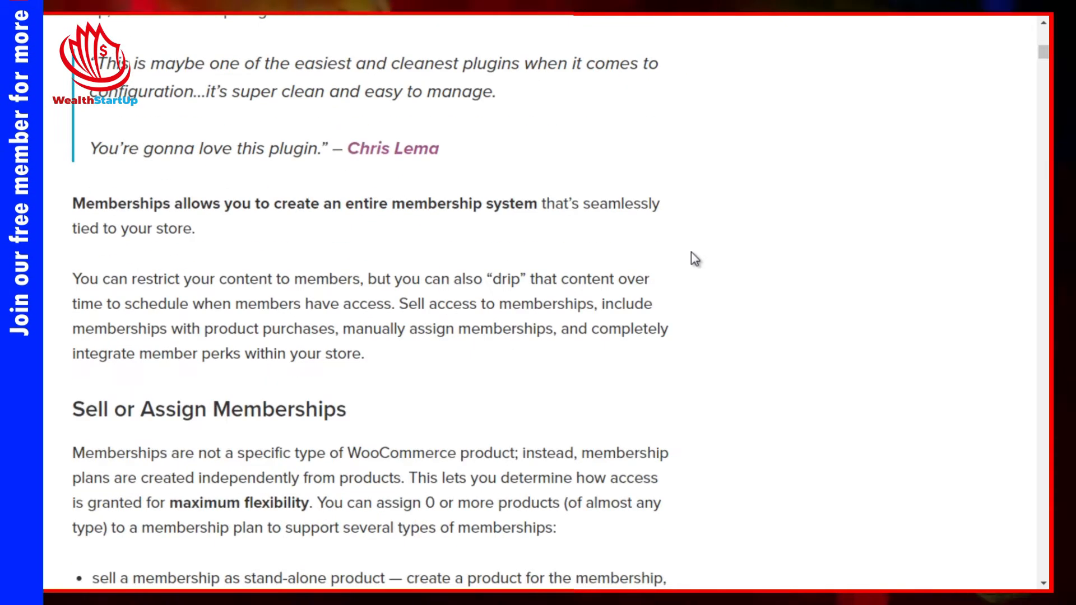
{"action": "scroll", "coordinate": [692, 251], "scroll_direction": "down", "scroll_amount": 4}
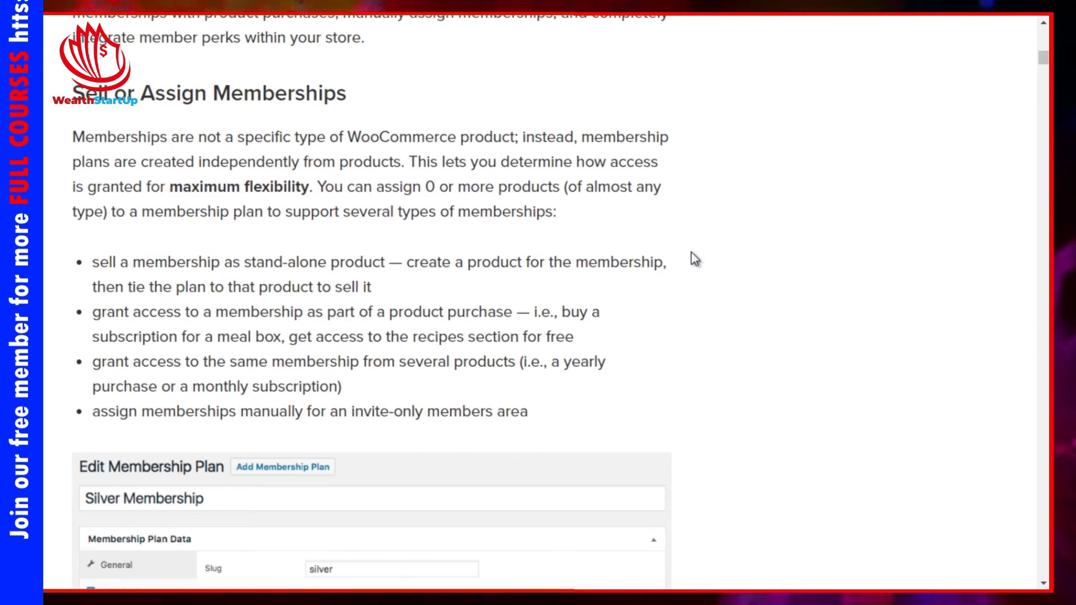
{"action": "scroll", "coordinate": [695, 259], "scroll_direction": "down", "scroll_amount": 1}
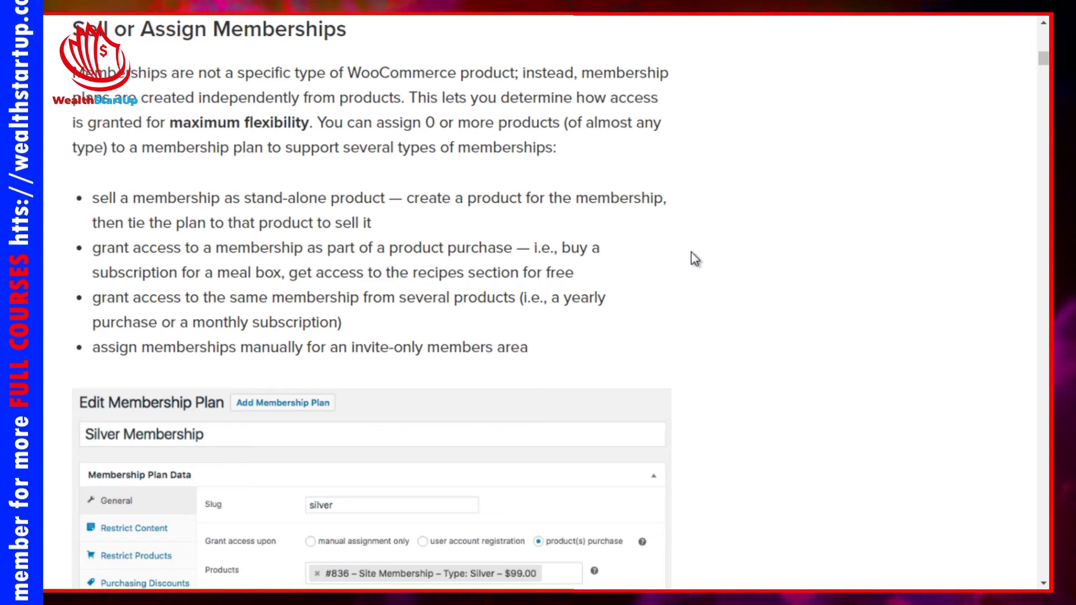
{"action": "scroll", "coordinate": [695, 259], "scroll_direction": "down", "scroll_amount": 3}
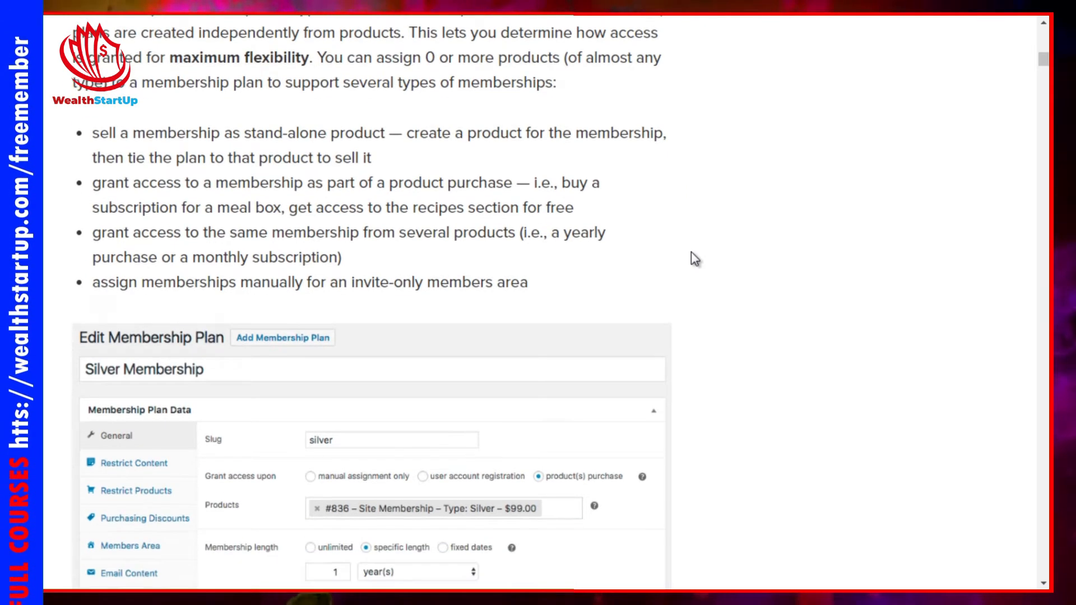
{"action": "scroll", "coordinate": [695, 259], "scroll_direction": "down", "scroll_amount": 3}
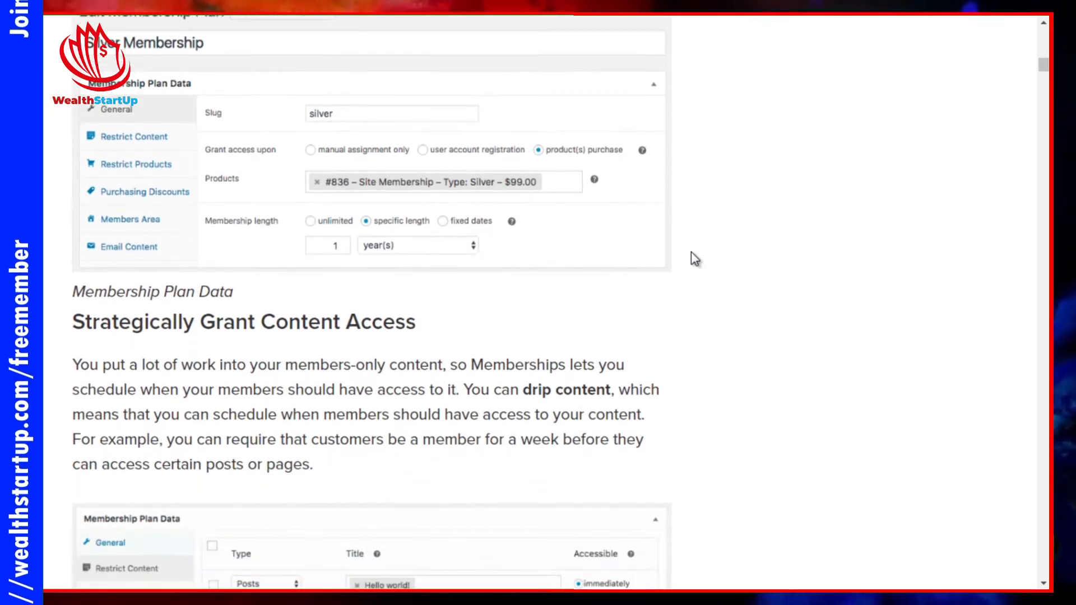
{"action": "scroll", "coordinate": [695, 259], "scroll_direction": "up", "scroll_amount": 1}
{"action": "scroll", "coordinate": [695, 259], "scroll_direction": "up", "scroll_amount": 1}
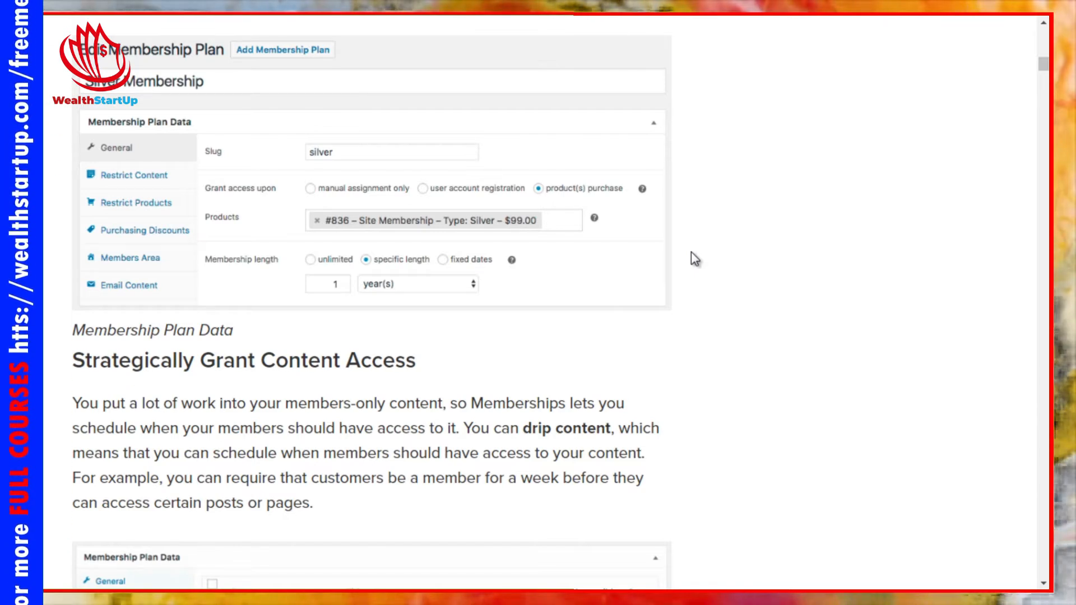
- Examine how WooCommerce Memberships grants content access, including the content restriction rules and dripping with a free trial
{"action": "scroll", "coordinate": [692, 252], "scroll_direction": "down", "scroll_amount": 5}
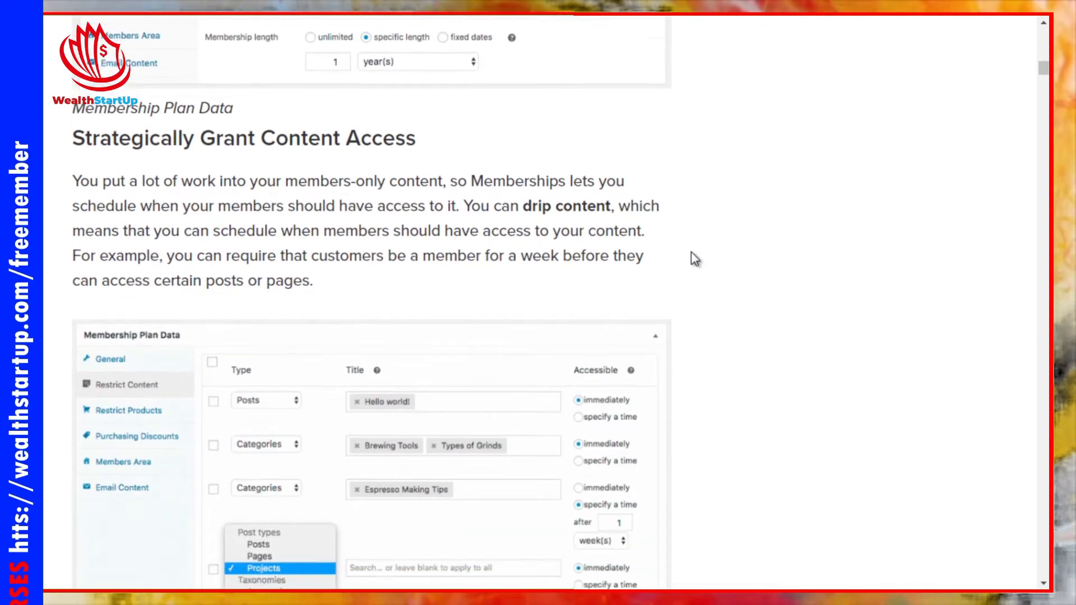
{"action": "scroll", "coordinate": [691, 252], "scroll_direction": "down", "scroll_amount": 1}
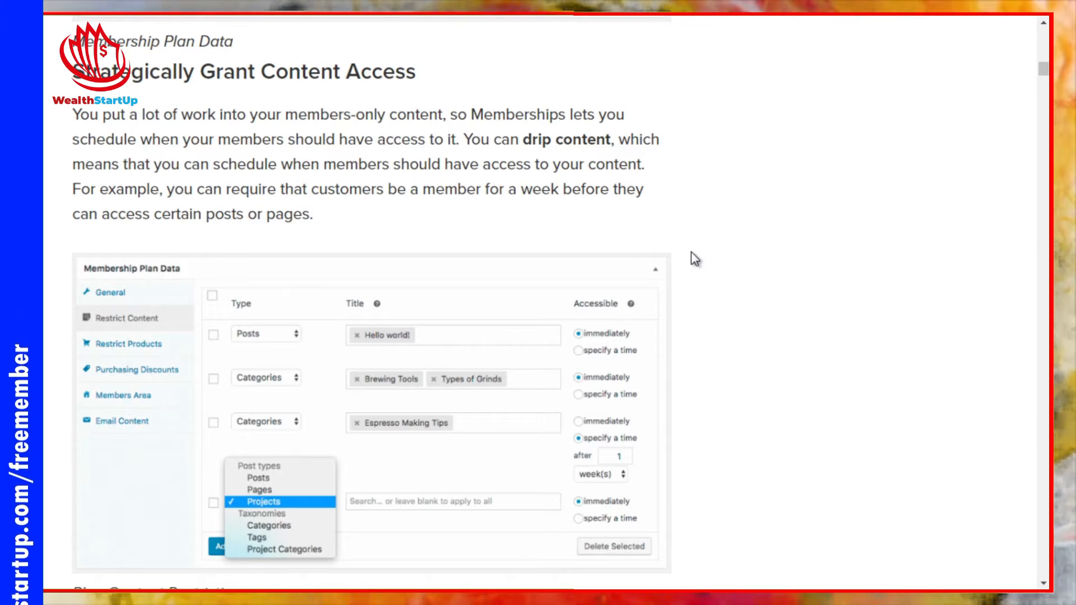
{"action": "scroll", "coordinate": [691, 251], "scroll_direction": "down", "scroll_amount": 5}
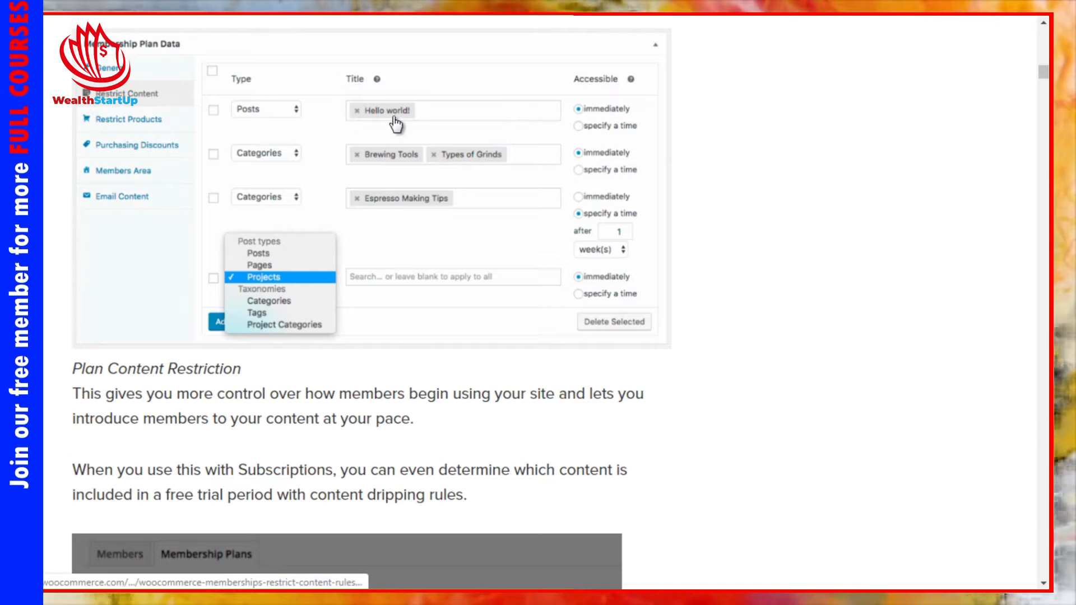
{"action": "scroll", "coordinate": [691, 175], "scroll_direction": "down", "scroll_amount": 7}
{"action": "scroll", "coordinate": [694, 177], "scroll_direction": "down", "scroll_amount": 1}
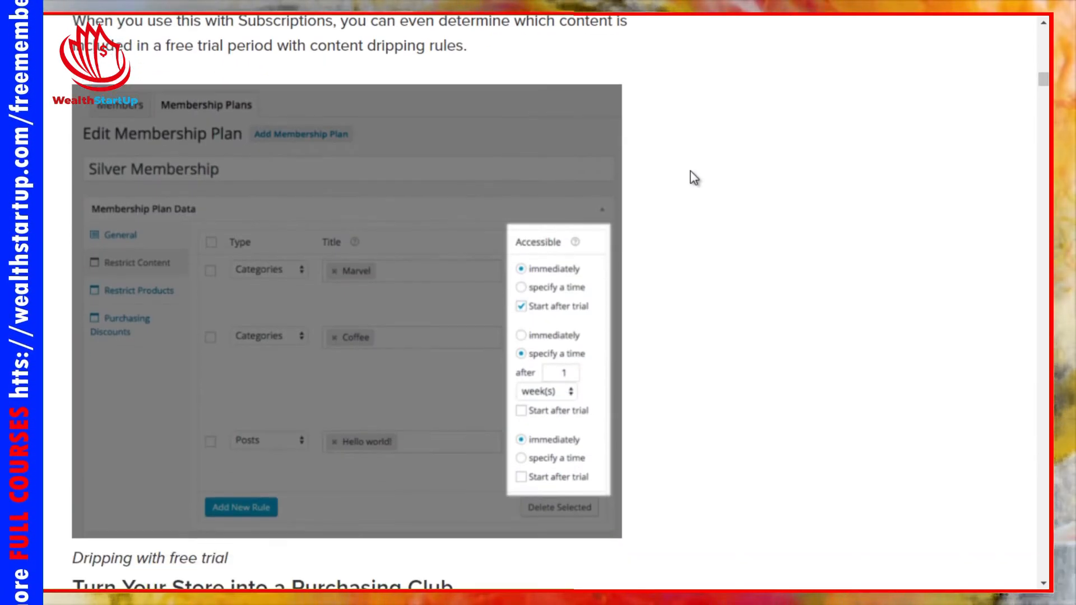
- Review the WooCommerce Memberships sections on product restrictions, member shipping options, purchasing discounts and the member area
{"action": "scroll", "coordinate": [694, 178], "scroll_direction": "down", "scroll_amount": 8}
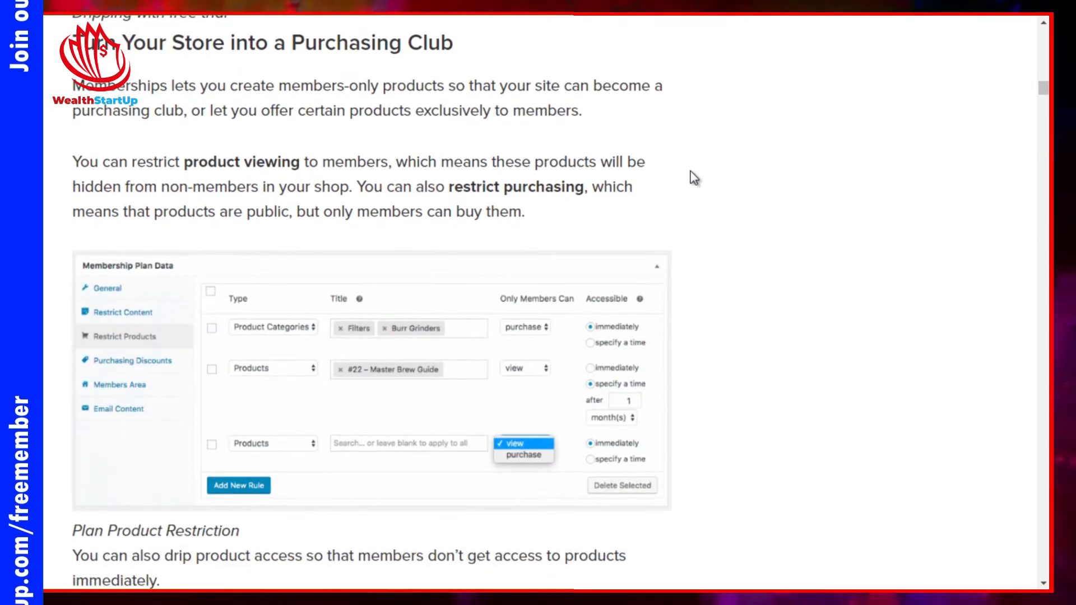
{"action": "scroll", "coordinate": [694, 177], "scroll_direction": "down", "scroll_amount": 6}
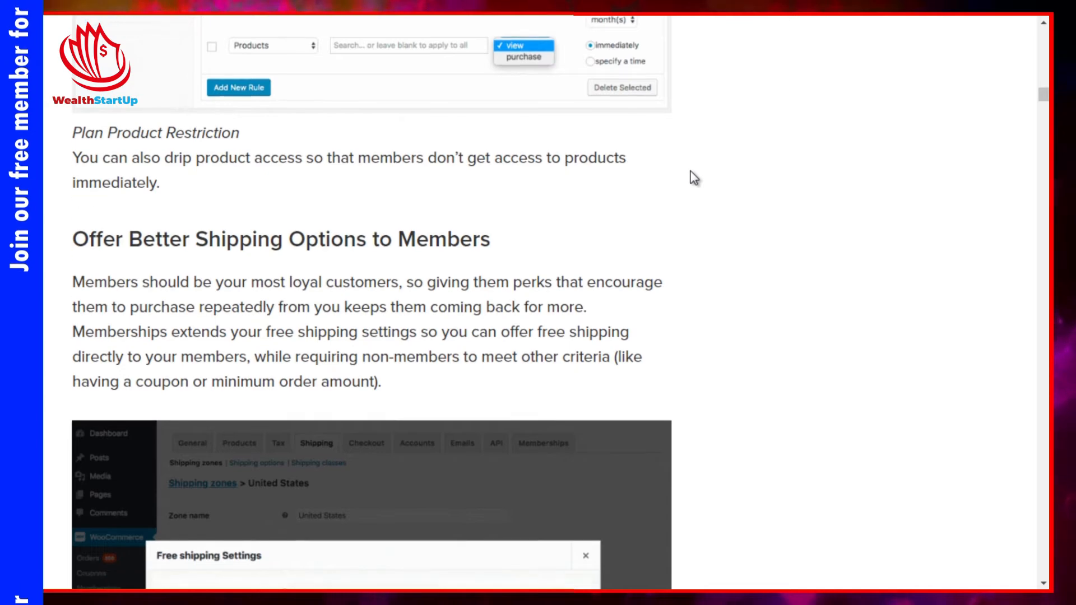
{"action": "scroll", "coordinate": [694, 177], "scroll_direction": "down", "scroll_amount": 4}
{"action": "scroll", "coordinate": [694, 177], "scroll_direction": "down", "scroll_amount": 8}
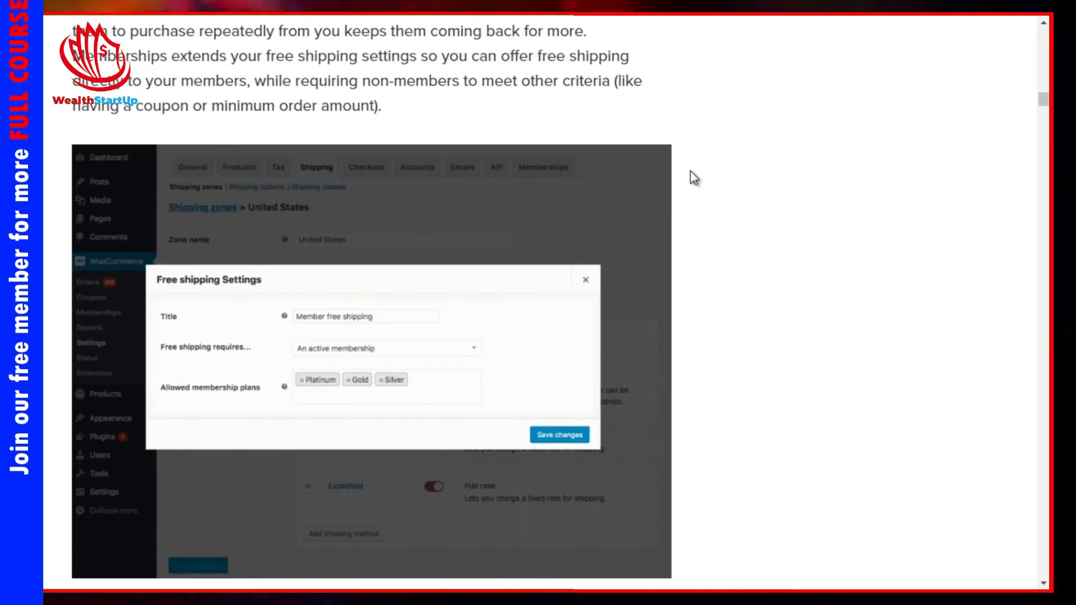
{"action": "scroll", "coordinate": [694, 177], "scroll_direction": "down", "scroll_amount": 2}
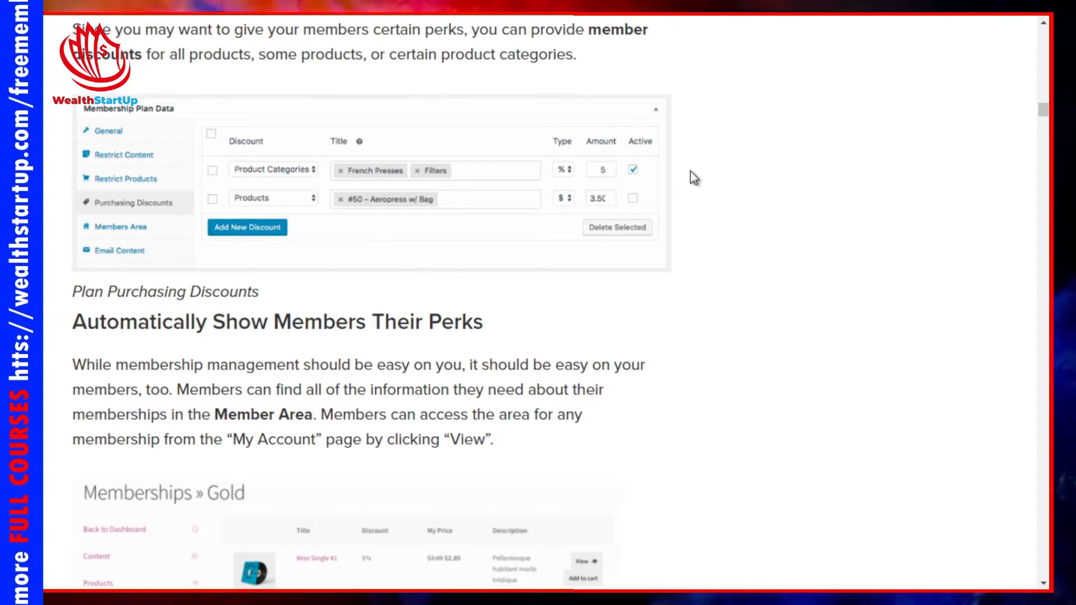
{"action": "scroll", "coordinate": [694, 177], "scroll_direction": "down", "scroll_amount": 5}
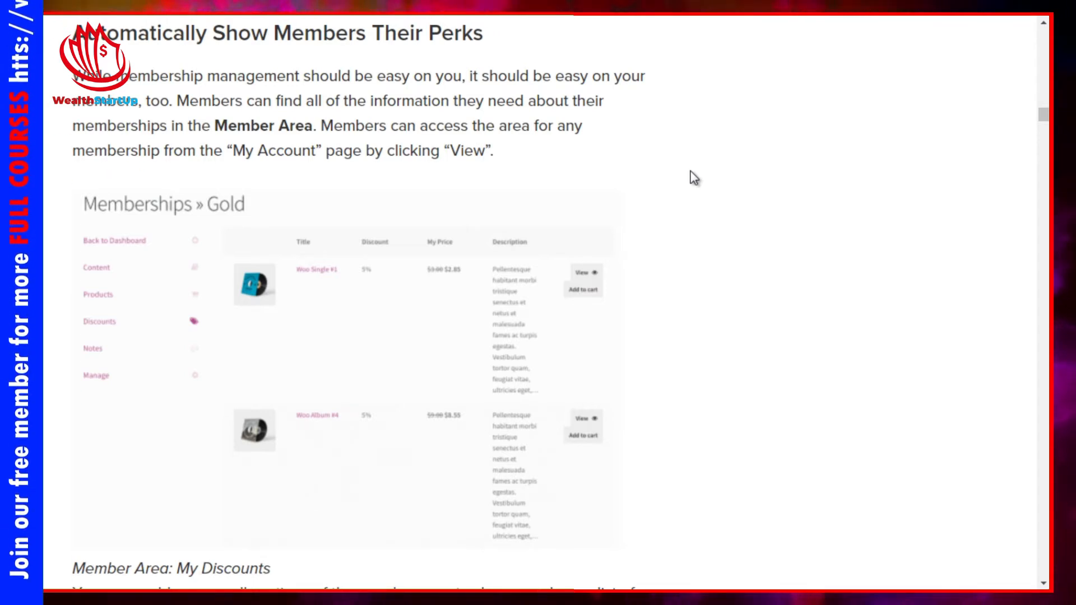
- Review the member import and export, member communication and pricing sections, and return to the beginning of the Memberships page
{"action": "scroll", "coordinate": [695, 177], "scroll_direction": "down", "scroll_amount": 10}
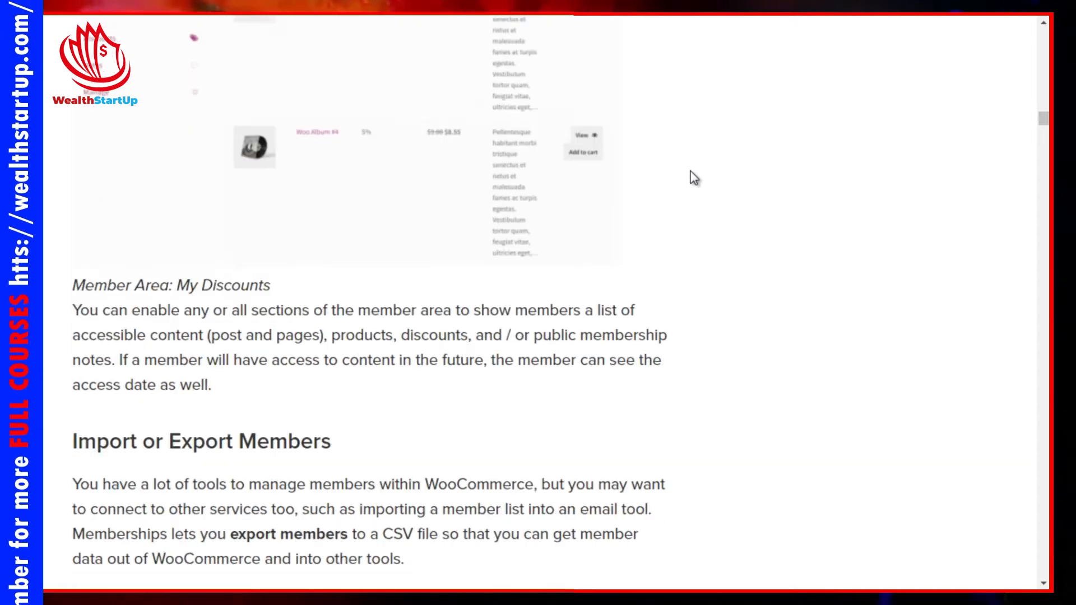
{"action": "scroll", "coordinate": [694, 177], "scroll_direction": "down", "scroll_amount": 1}
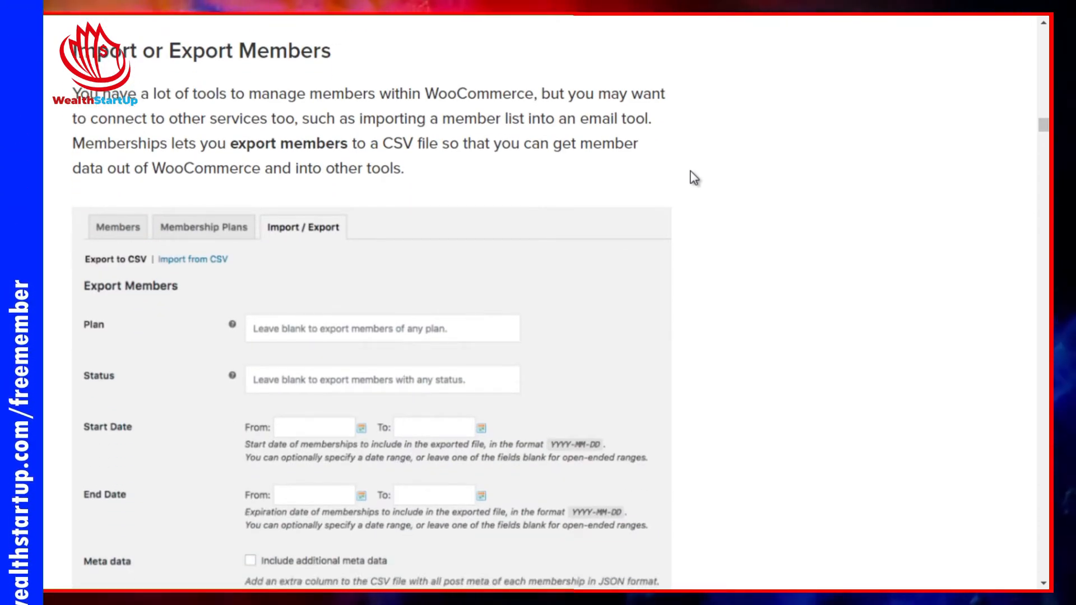
{"action": "scroll", "coordinate": [694, 177], "scroll_direction": "down", "scroll_amount": 9}
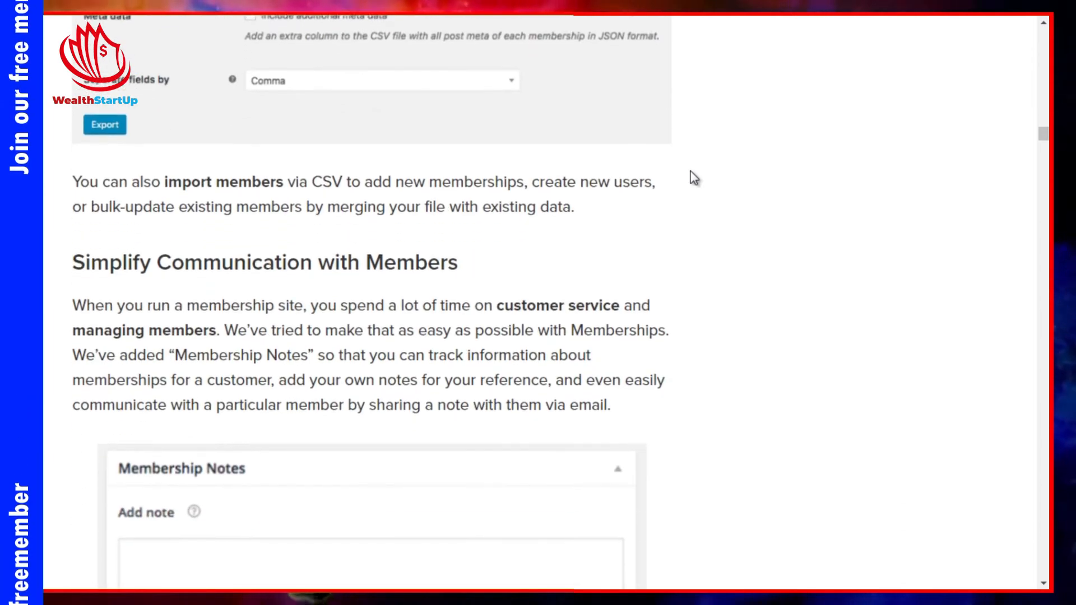
{"action": "scroll", "coordinate": [694, 177], "scroll_direction": "down", "scroll_amount": 4}
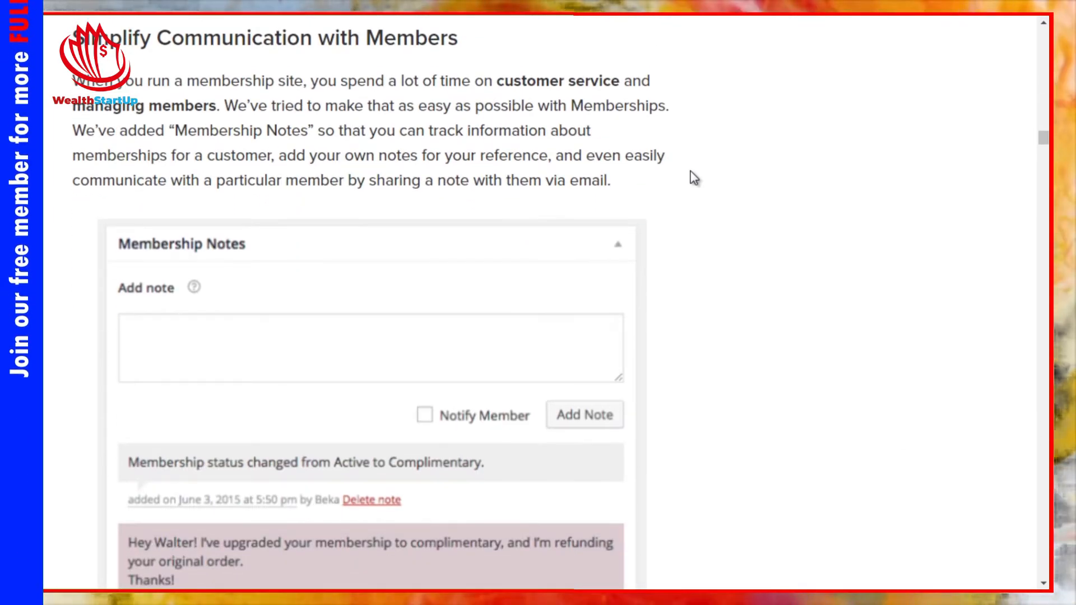
{"action": "scroll", "coordinate": [694, 177], "scroll_direction": "down", "scroll_amount": 12}
{"action": "scroll", "coordinate": [694, 177], "scroll_direction": "down", "scroll_amount": 20}
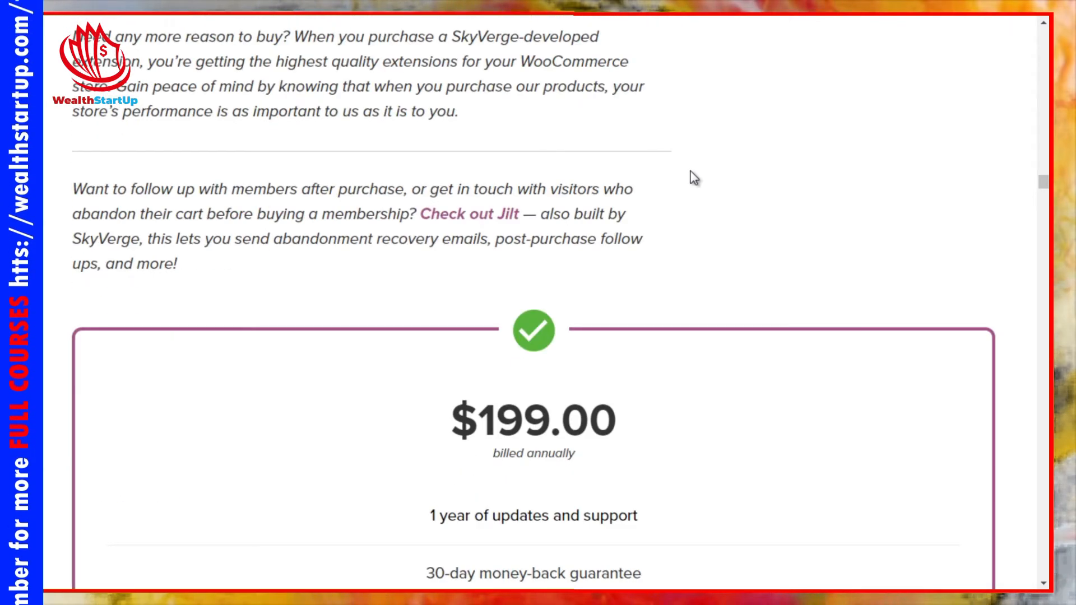
{"action": "scroll", "coordinate": [694, 177], "scroll_direction": "up", "scroll_amount": 20}
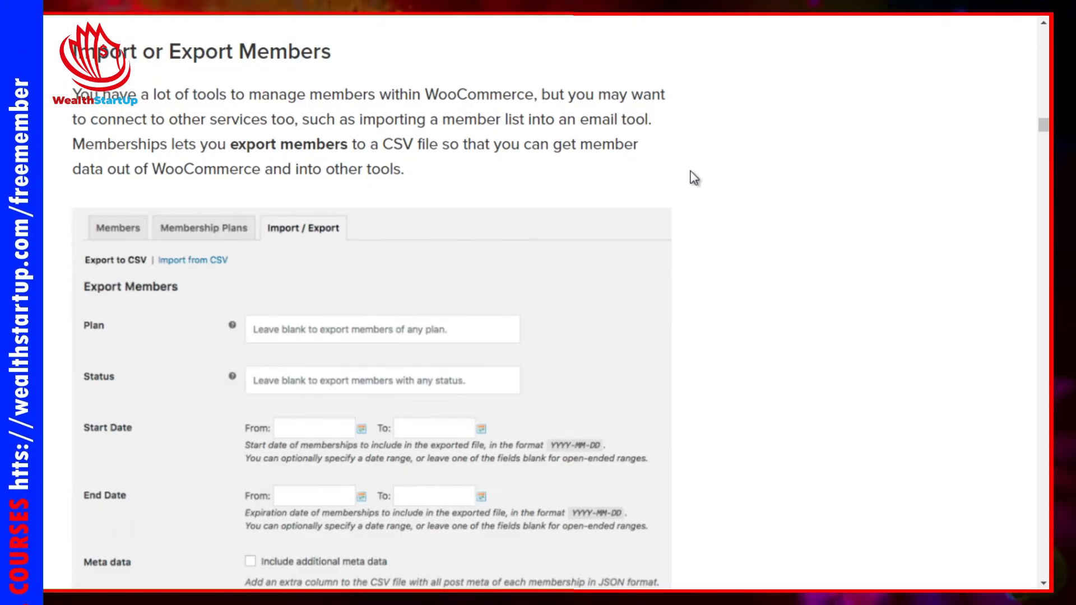
{"action": "left_click_drag", "start_coordinate": [1045, 130], "coordinate": [1045, 41]}
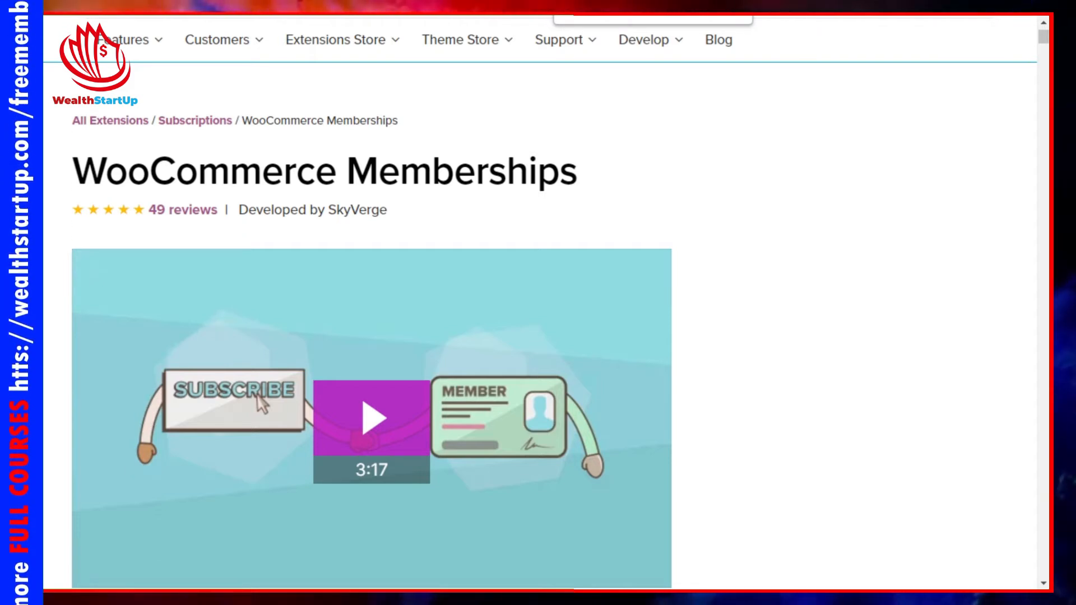
- Switch to the MemberPress website, dismiss its promotional pop-up, and look through the home page as far as the included integrations
{"action": "left_click", "coordinate": [583, 7]}
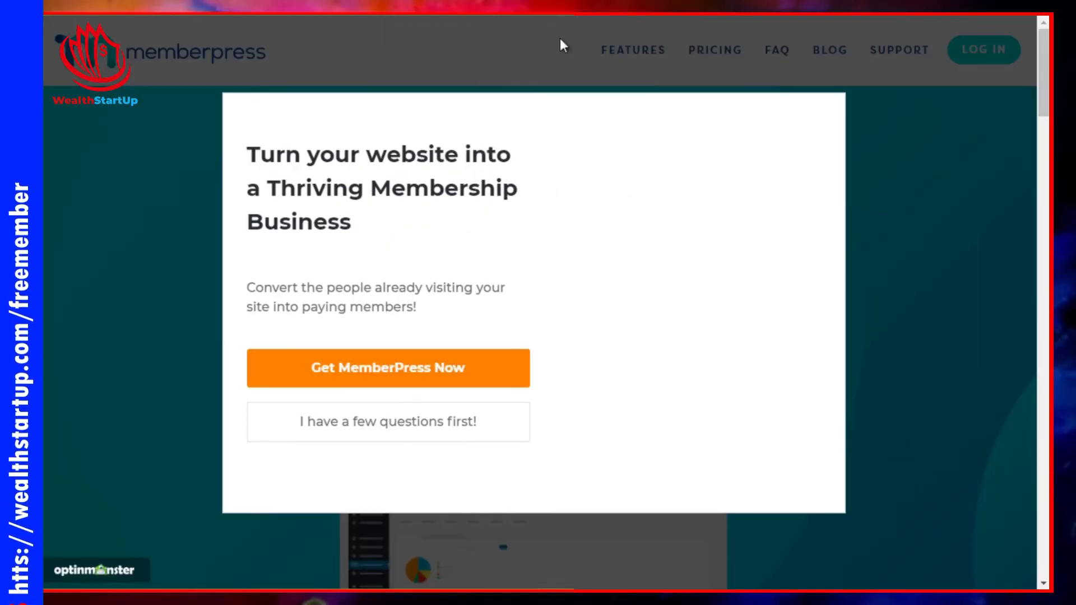
{"action": "left_click", "coordinate": [907, 144]}
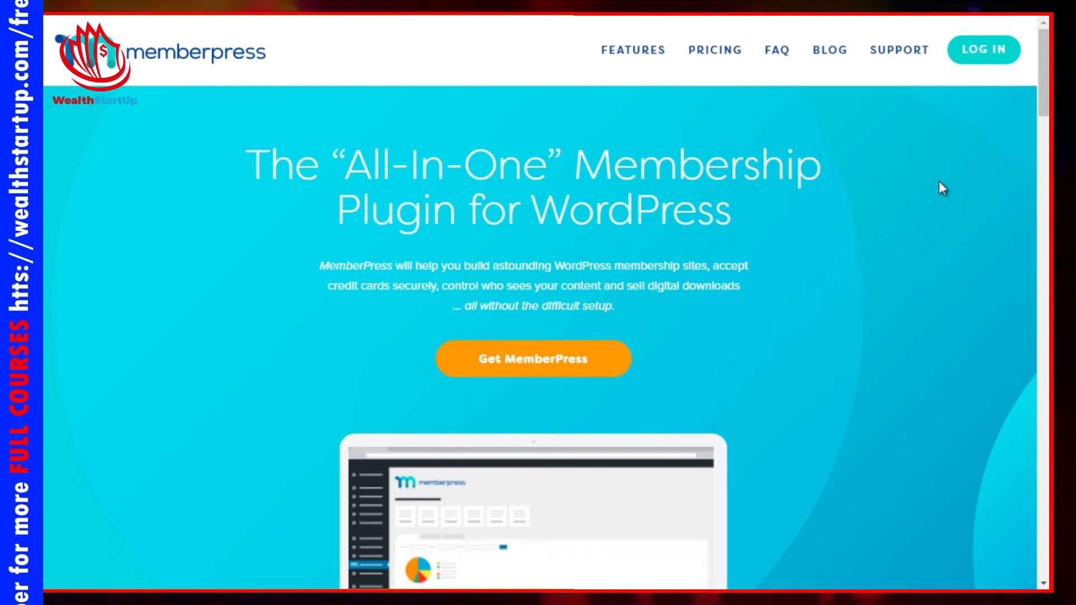
{"action": "left_click_drag", "start_coordinate": [1041, 92], "coordinate": [1042, 430]}
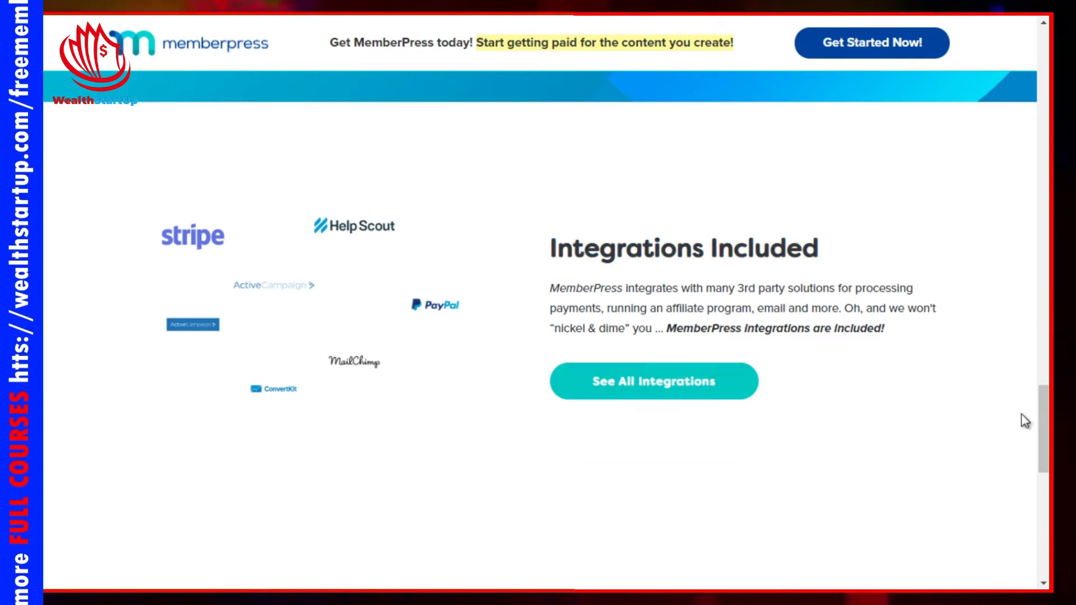
{"action": "left_click_drag", "start_coordinate": [1041, 447], "coordinate": [1045, 63]}
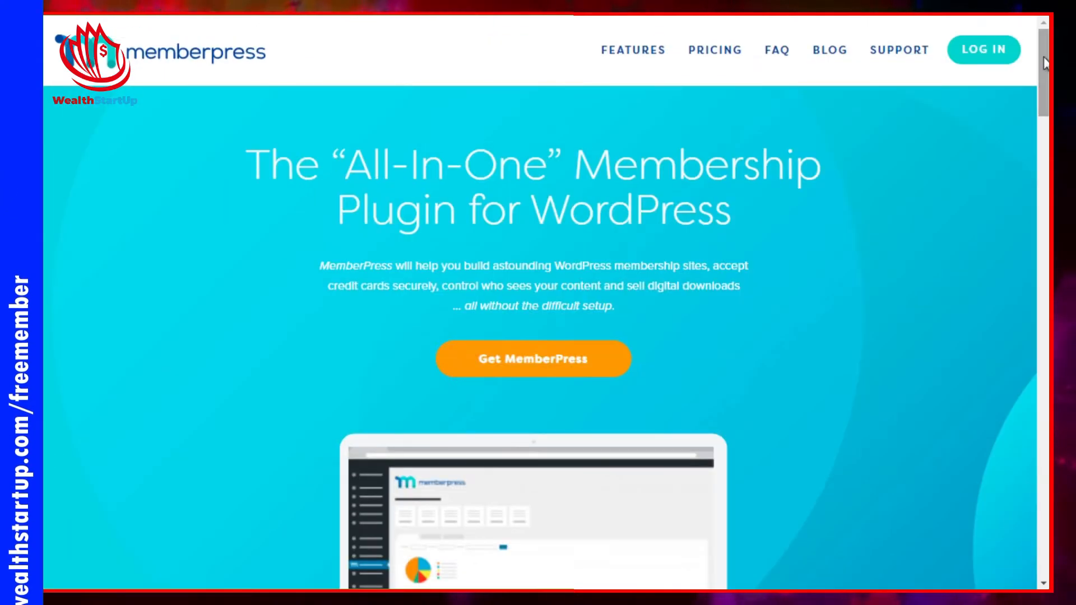
- Open the MemberPress features page and review its easy setup, access rules, community forums and coupons sections
{"action": "left_click", "coordinate": [632, 56]}
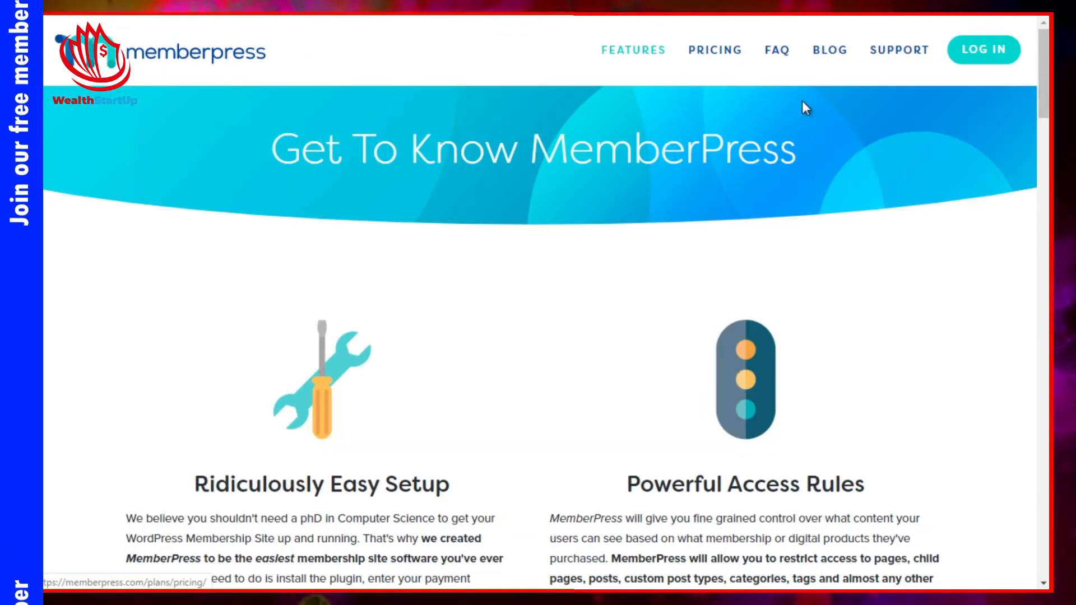
{"action": "left_click_drag", "start_coordinate": [1040, 84], "coordinate": [1045, 125]}
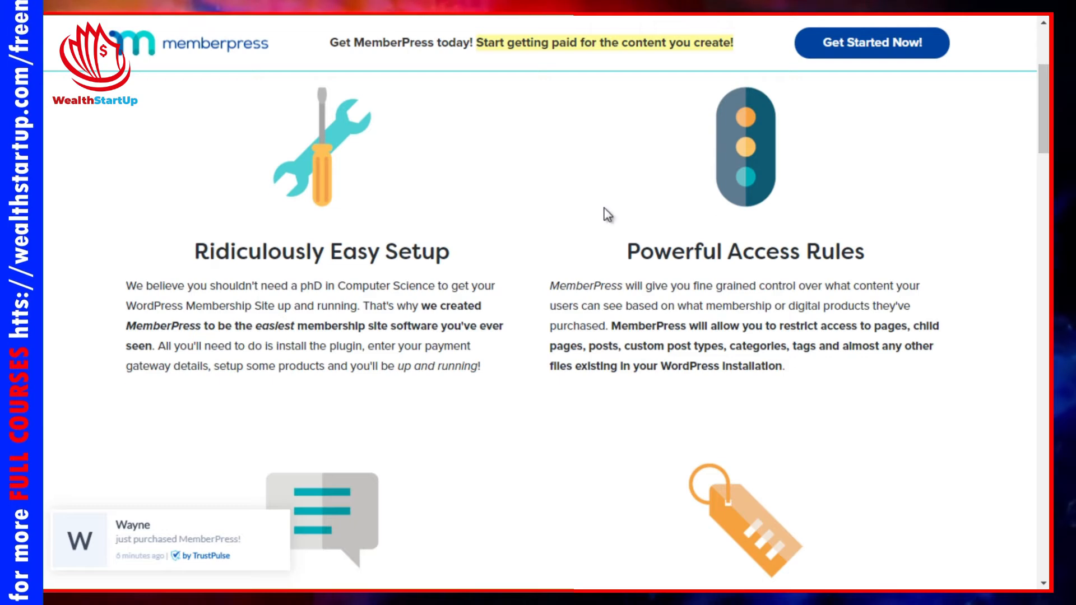
{"action": "left_click_drag", "start_coordinate": [1046, 140], "coordinate": [1045, 194]}
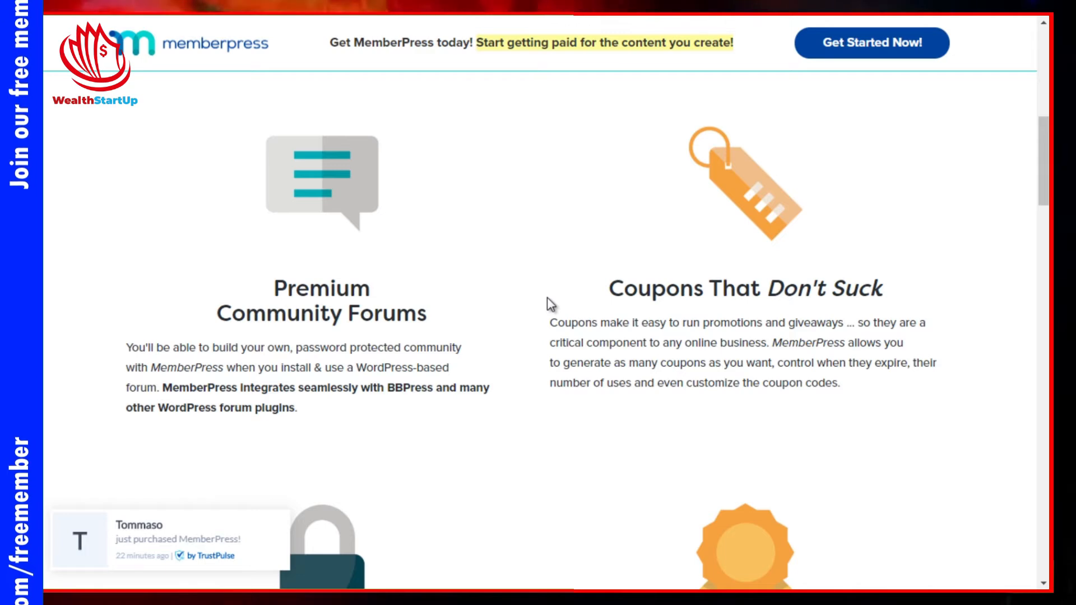
{"action": "mouse_move", "coordinate": [1041, 154]}
{"action": "left_mouse_down"}
{"action": "mouse_move", "coordinate": [1042, 211]}
{"action": "mouse_move", "coordinate": [1037, 149]}
{"action": "left_mouse_up"}
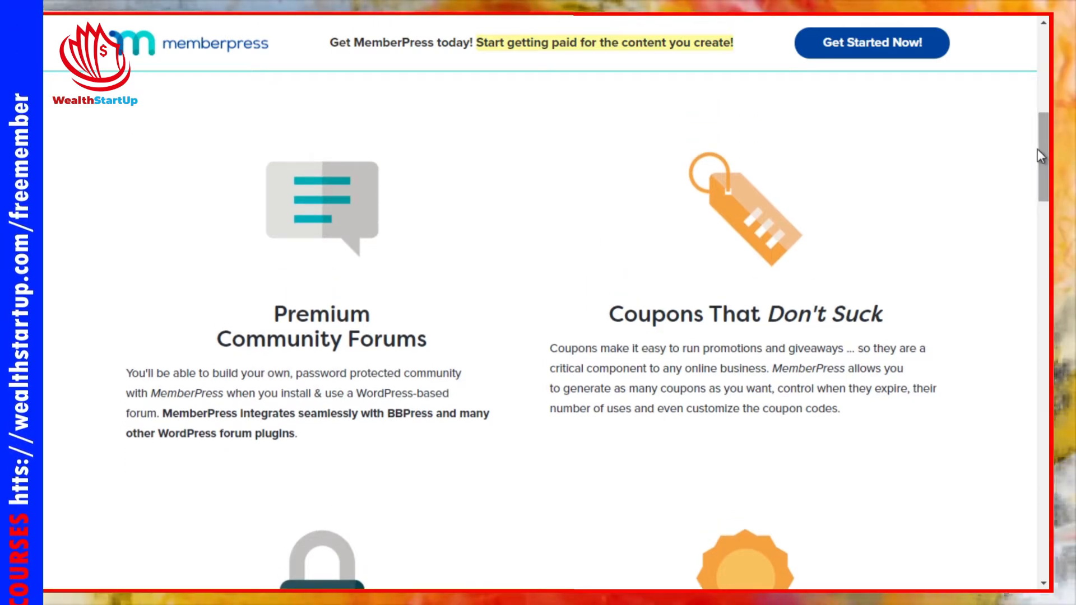
{"action": "left_click_drag", "start_coordinate": [1037, 149], "coordinate": [1045, 179]}
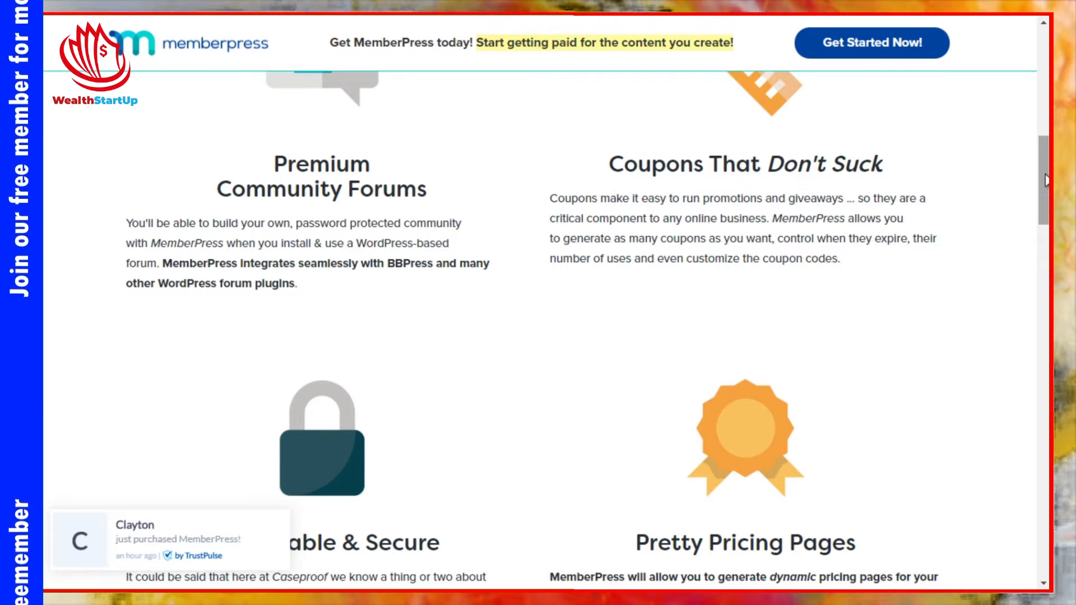
- Examine the remaining MemberPress features, from security, pricing pages and content dripping to payment gateways, support and extensibility
{"action": "left_click_drag", "start_coordinate": [1046, 179], "coordinate": [1046, 219]}
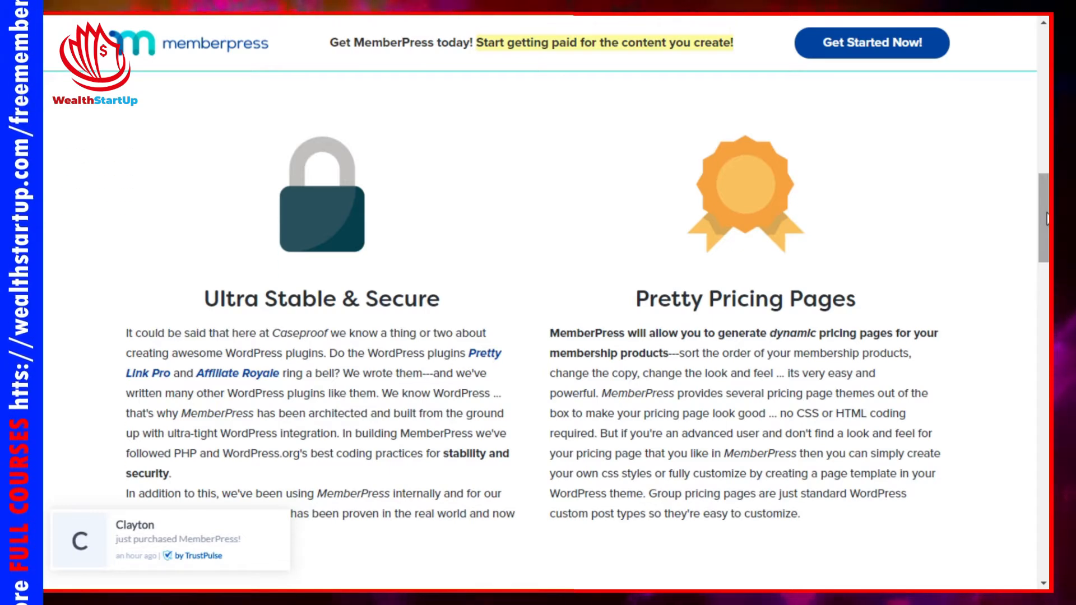
{"action": "left_click_drag", "start_coordinate": [1046, 218], "coordinate": [1045, 300]}
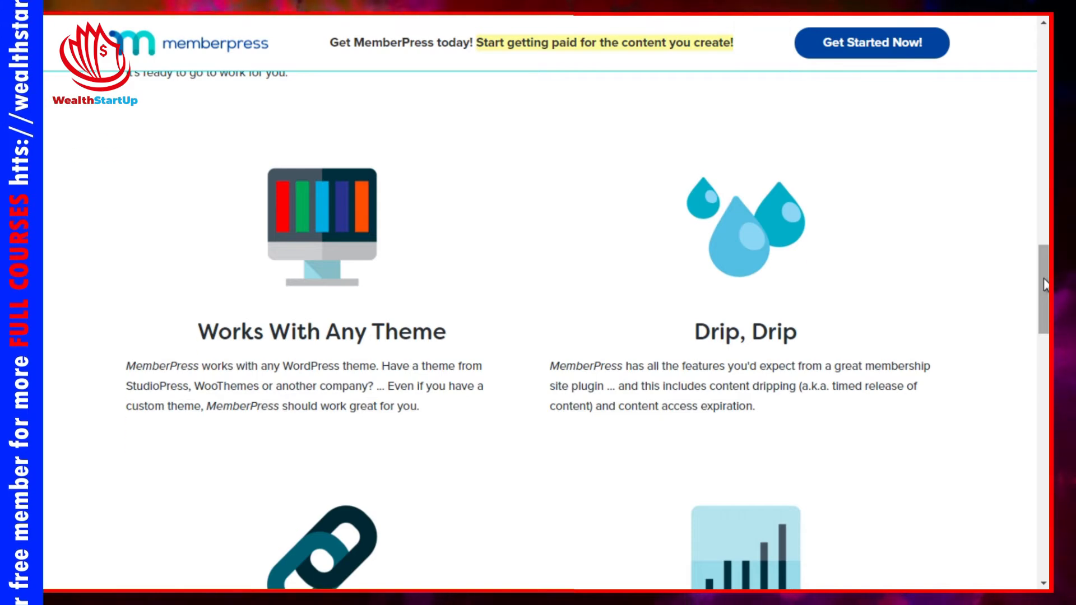
{"action": "left_click_drag", "start_coordinate": [1044, 285], "coordinate": [1041, 450]}
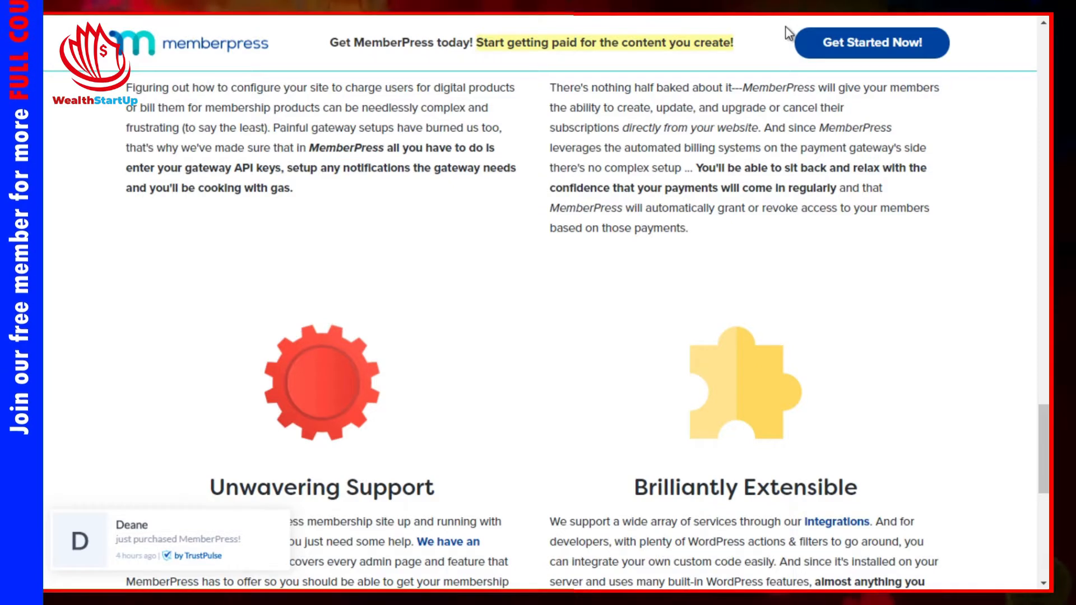
- Return to the beginning of the features page and review the MemberPress Pro, Plus and Basic pricing plans
{"action": "left_click", "coordinate": [1040, 38]}
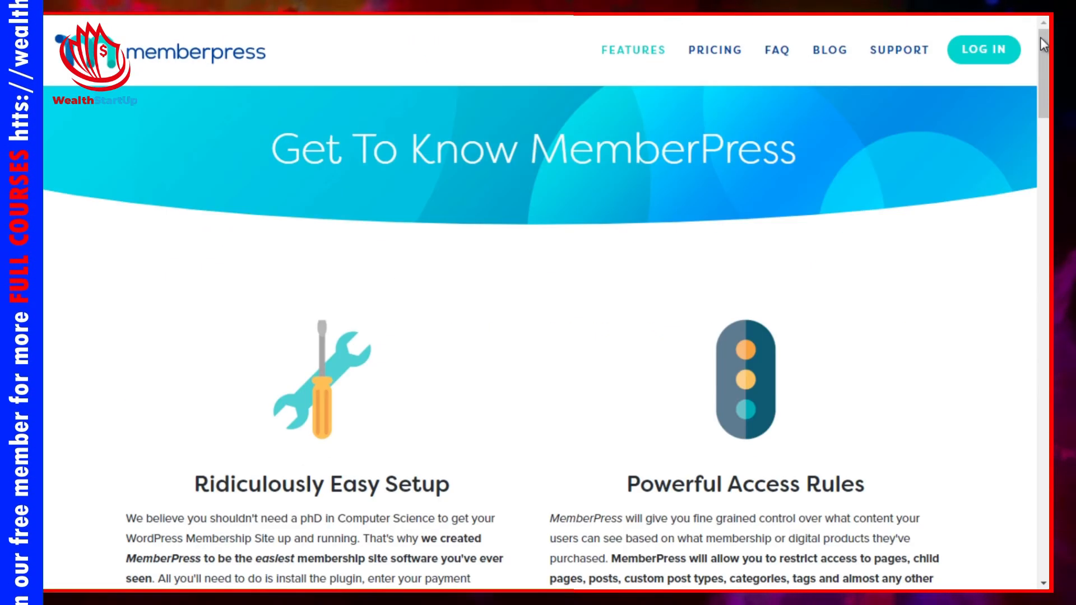
{"action": "left_click", "coordinate": [739, 56]}
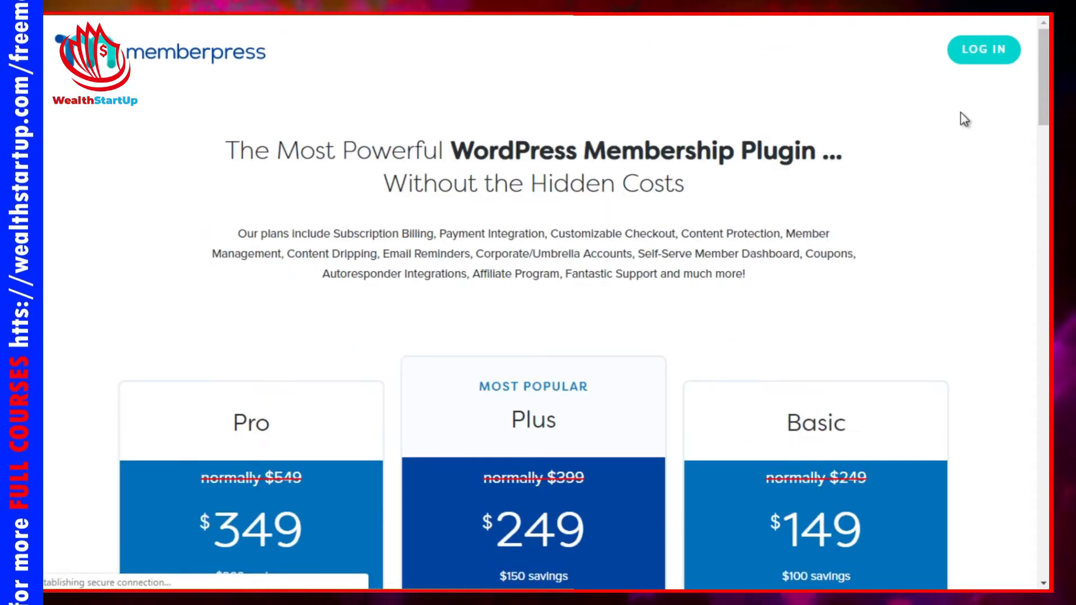
{"action": "left_click_drag", "start_coordinate": [1046, 82], "coordinate": [1046, 166]}
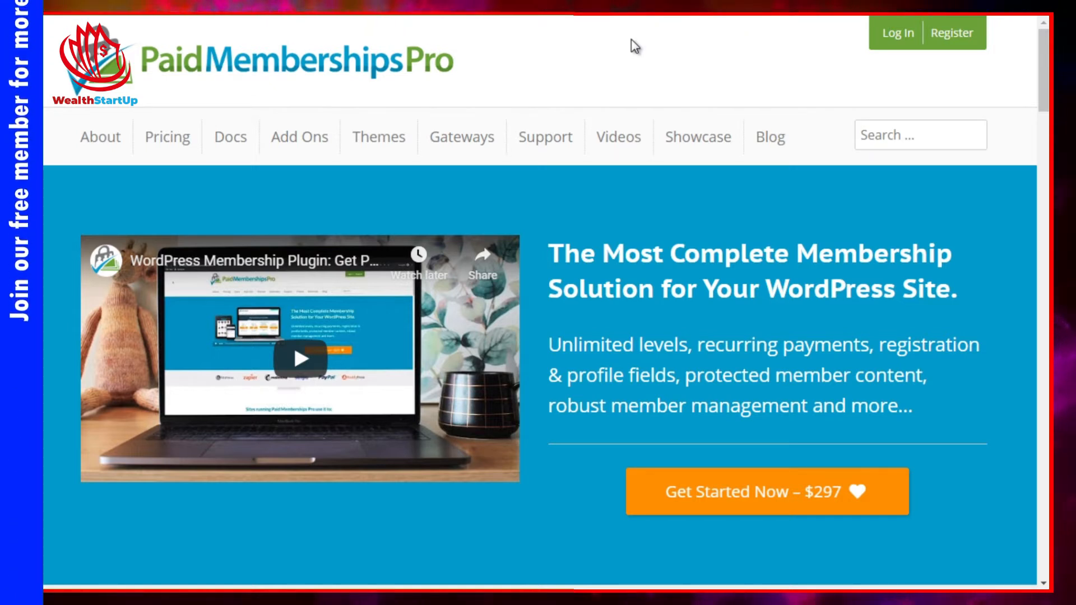
- Look through the Paid Memberships Pro home page, including its overview of payment, content restriction and add-on features
{"action": "left_click_drag", "start_coordinate": [1042, 39], "coordinate": [1040, 328]}
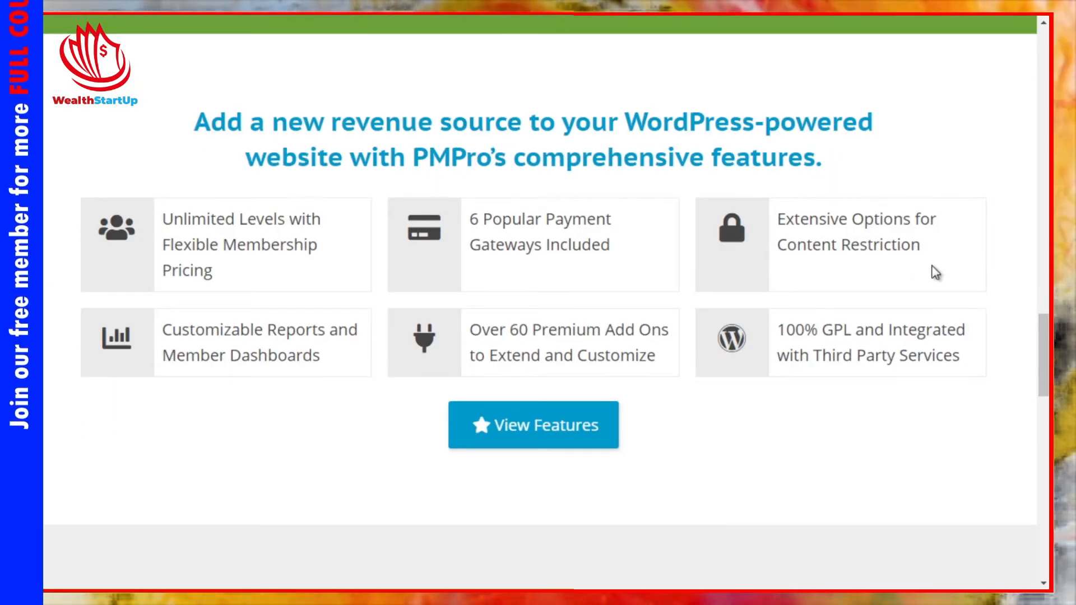
{"action": "left_click_drag", "start_coordinate": [1044, 336], "coordinate": [1044, 427]}
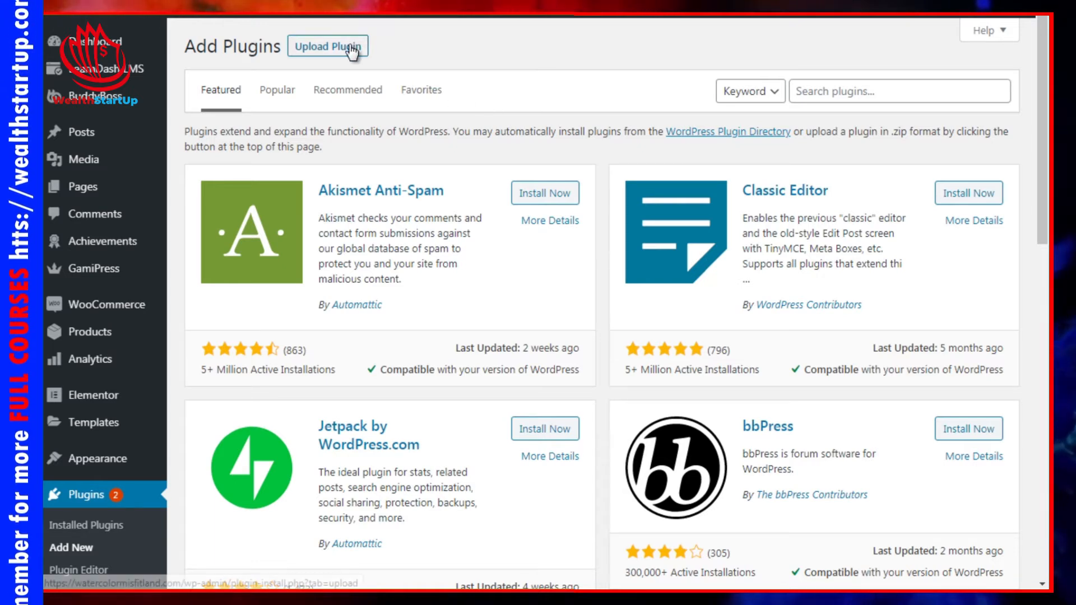
- Search for woocommerce among the plugins that can be added to the WordPress site
{"action": "left_click", "coordinate": [806, 91]}
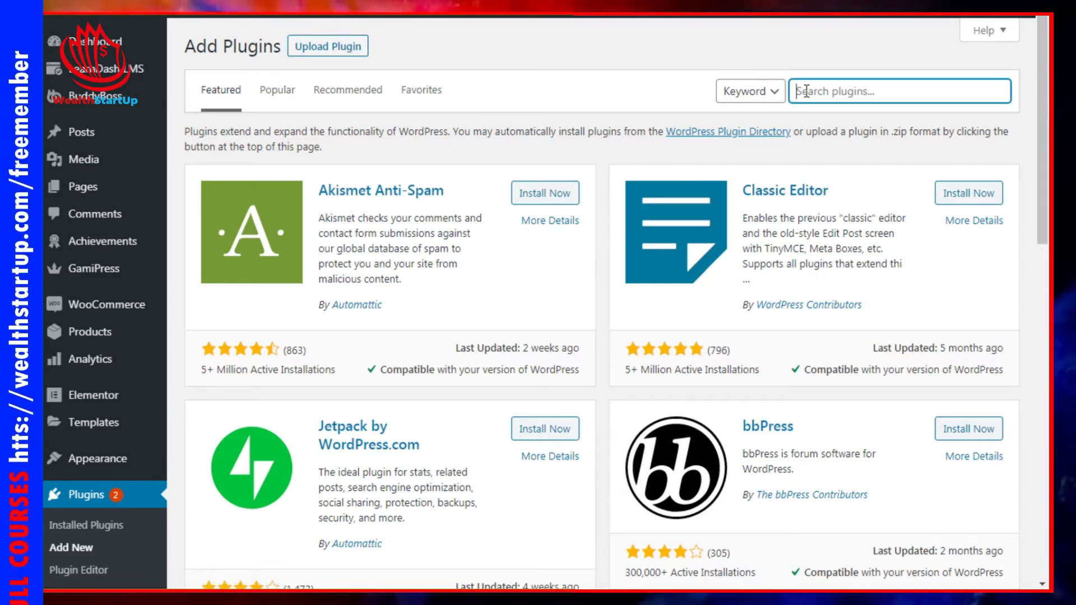
{"action": "type", "text": "wooco"}
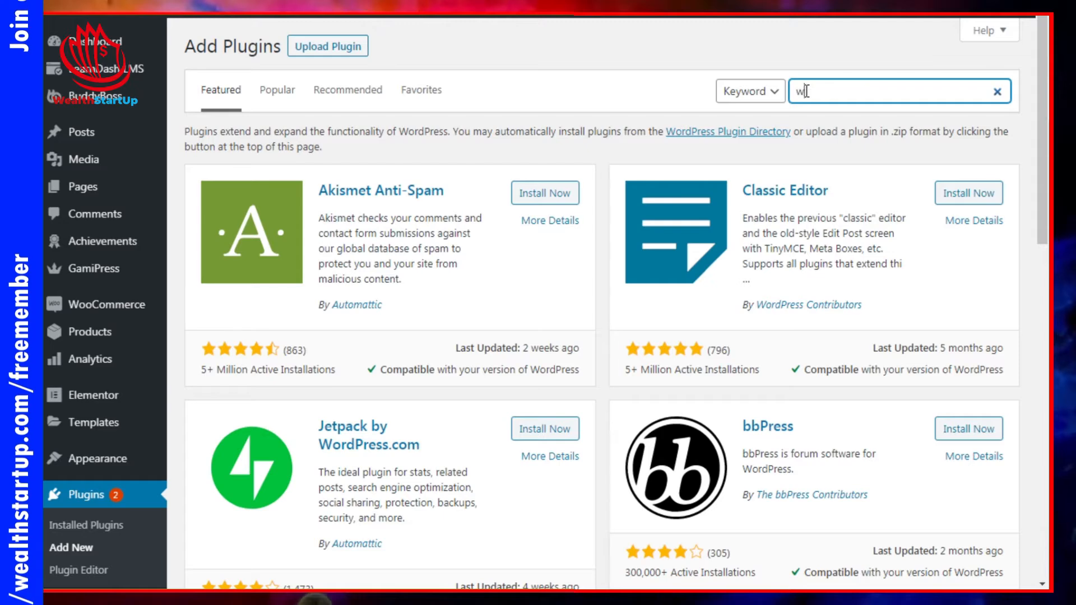
{"action": "type", "text": "mmerce"}
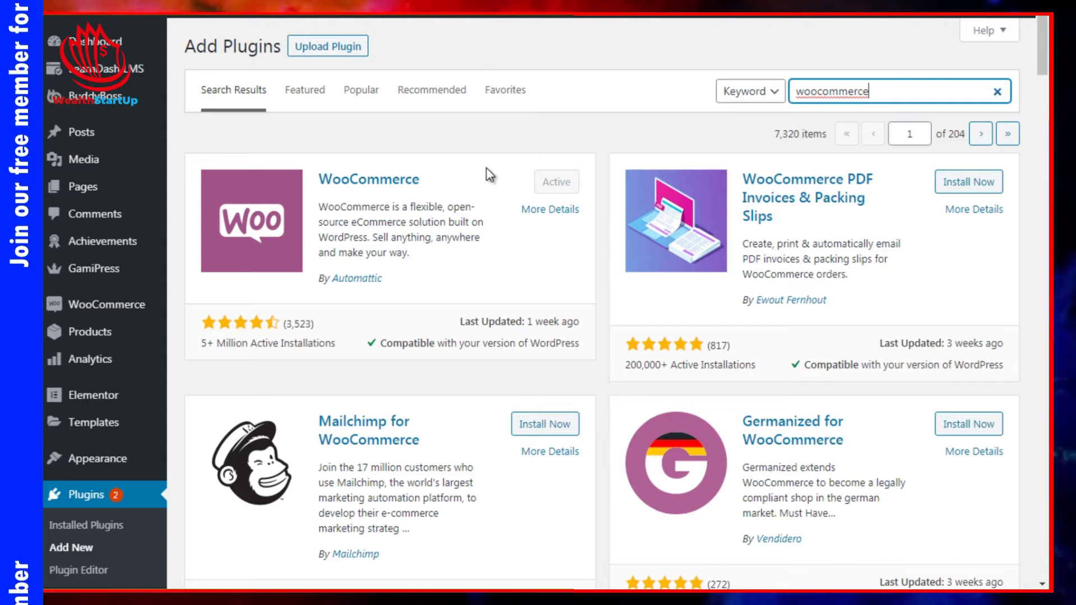
- Review the WooCommerce settings for products, payments, accounts and privacy, and emails
{"action": "mouse_move", "coordinate": [95, 314]}
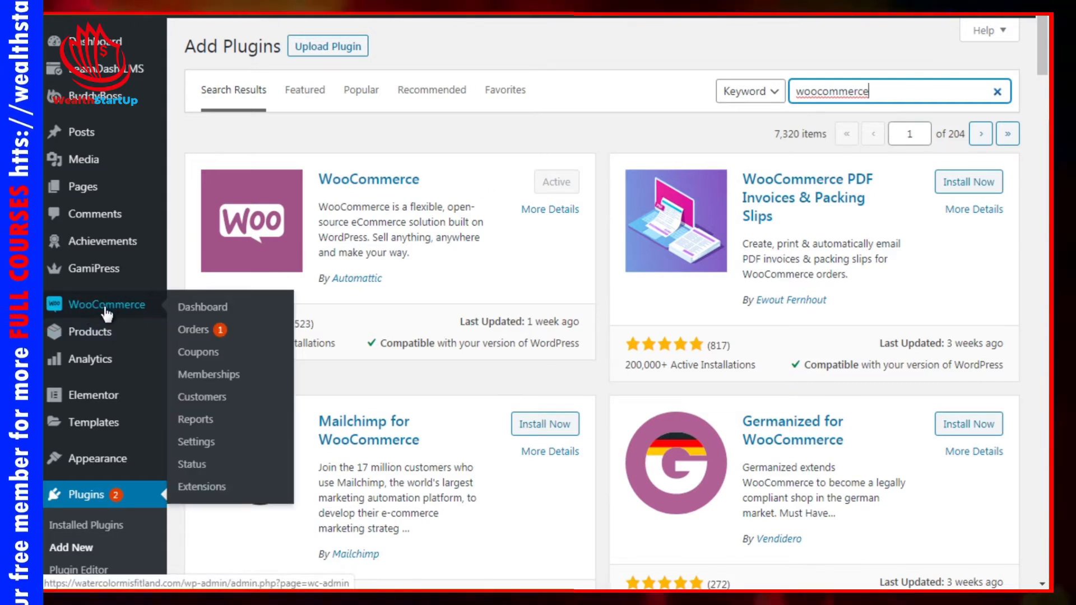
{"action": "left_click_drag", "start_coordinate": [106, 310], "coordinate": [217, 332]}
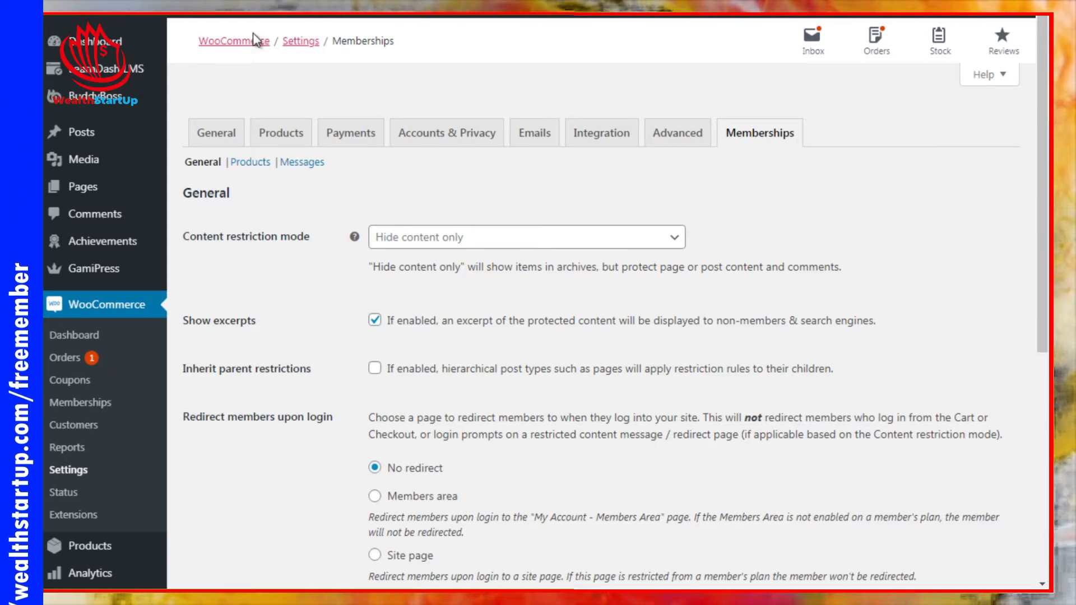
{"action": "left_click", "coordinate": [285, 134]}
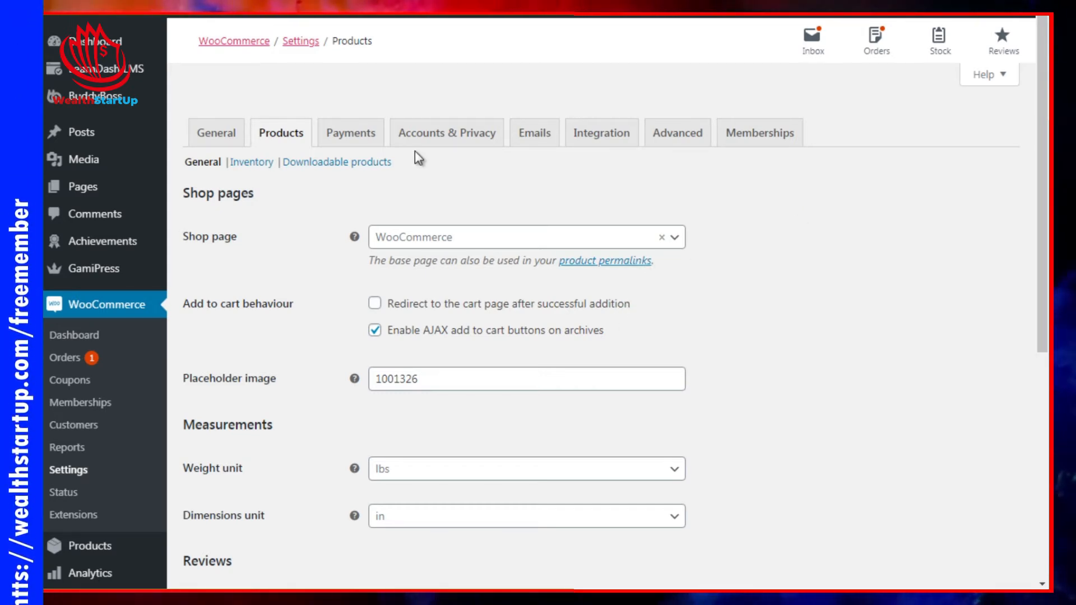
{"action": "left_click", "coordinate": [348, 136]}
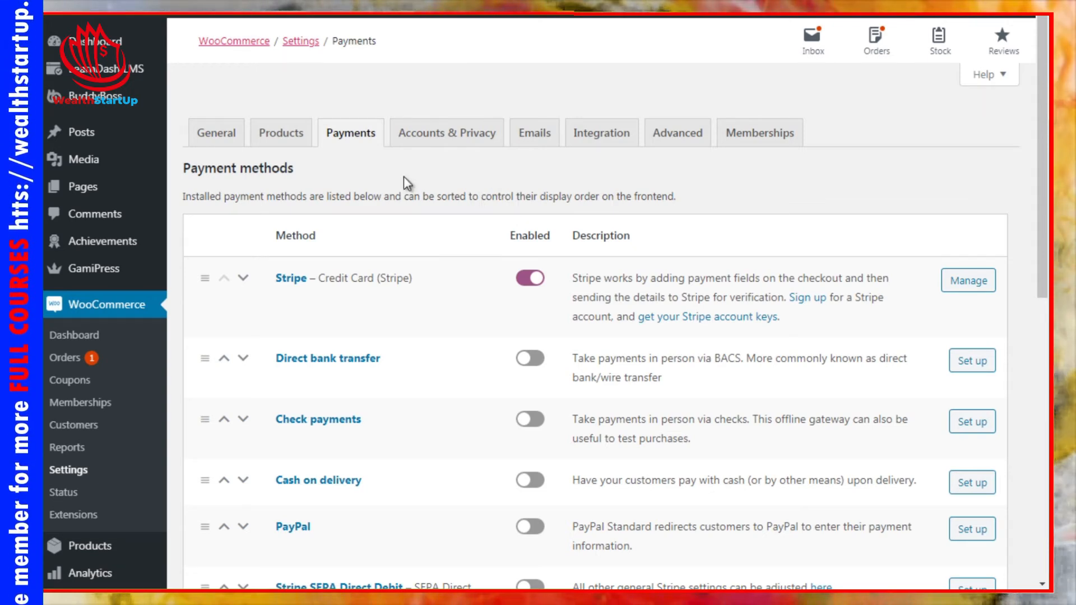
{"action": "left_click", "coordinate": [455, 139]}
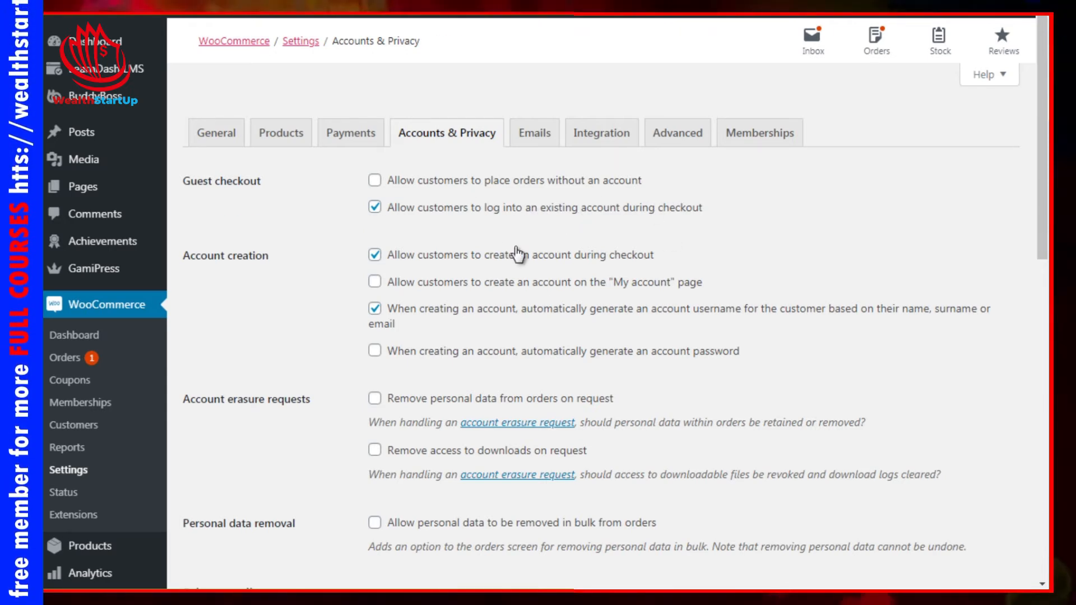
{"action": "left_click", "coordinate": [535, 140]}
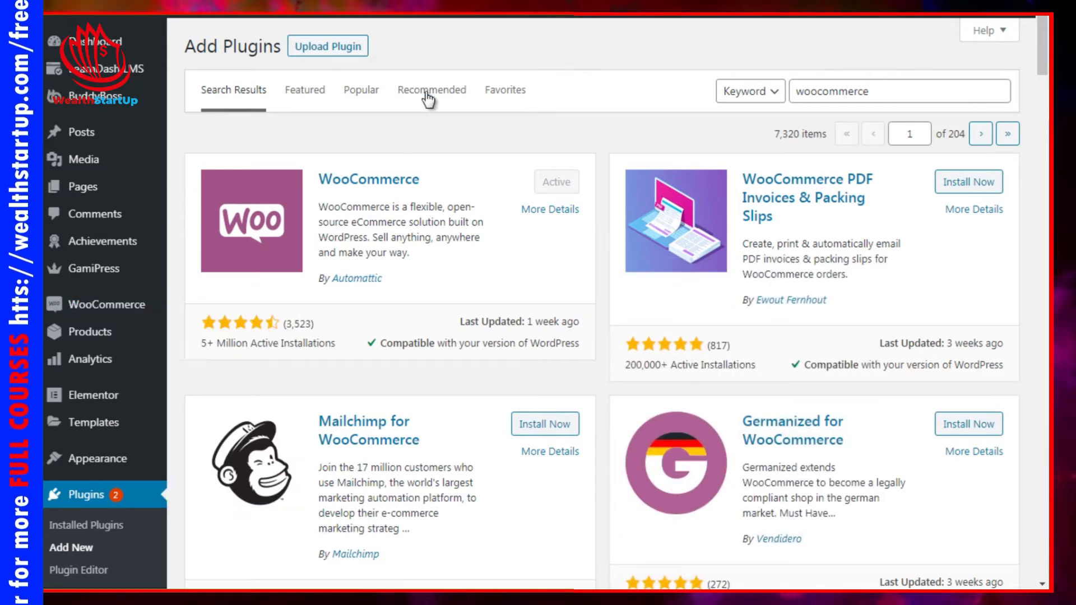
- Show the upload form for adding a zipped plugin, and review the general Memberships options in the WooCommerce settings
{"action": "left_click", "coordinate": [341, 48]}
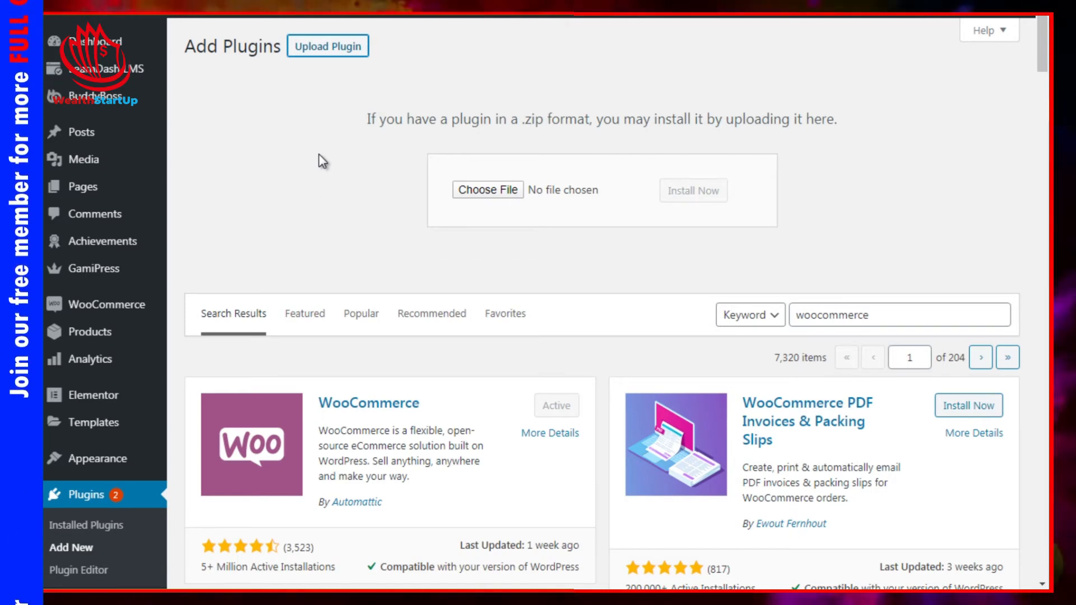
{"action": "mouse_move", "coordinate": [147, 305]}
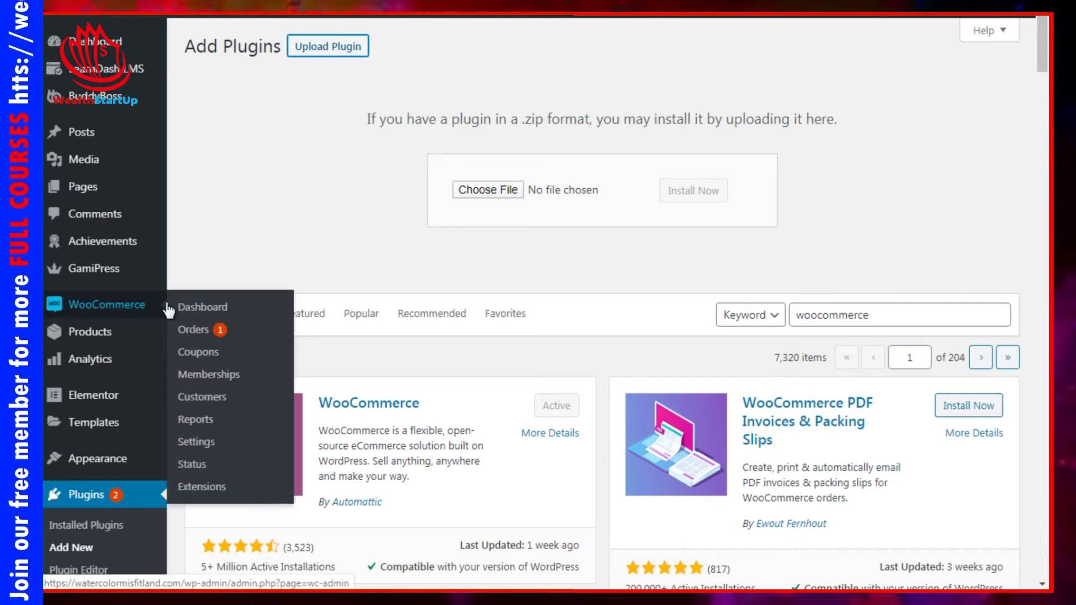
{"action": "left_click", "coordinate": [215, 443]}
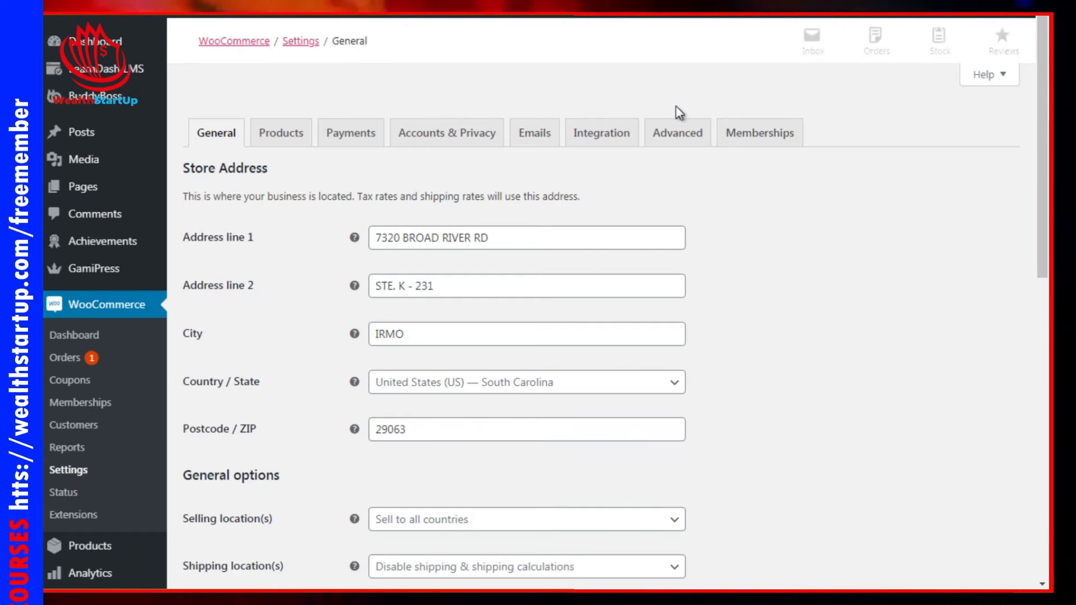
{"action": "left_click", "coordinate": [750, 140]}
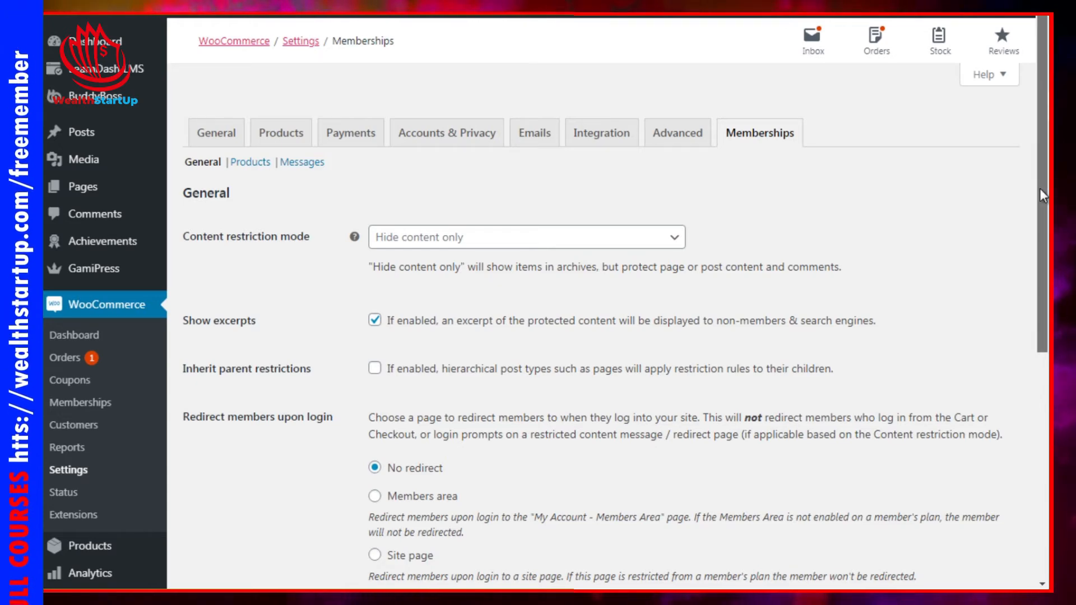
{"action": "scroll", "coordinate": [1040, 190], "scroll_direction": "down", "scroll_amount": 2}
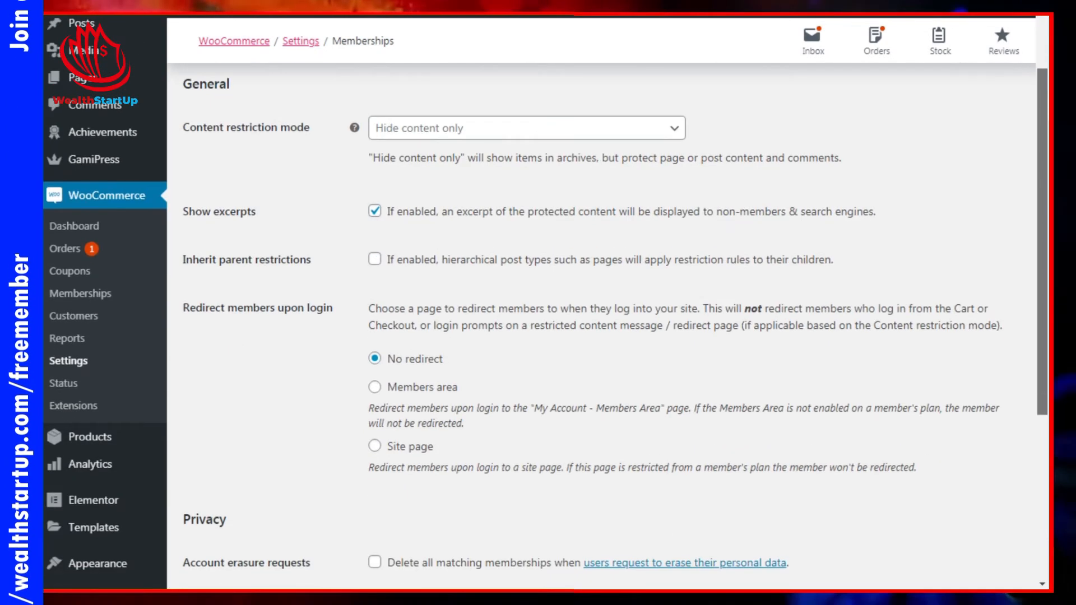
{"action": "scroll", "coordinate": [1046, 248], "scroll_direction": "up", "scroll_amount": 1}
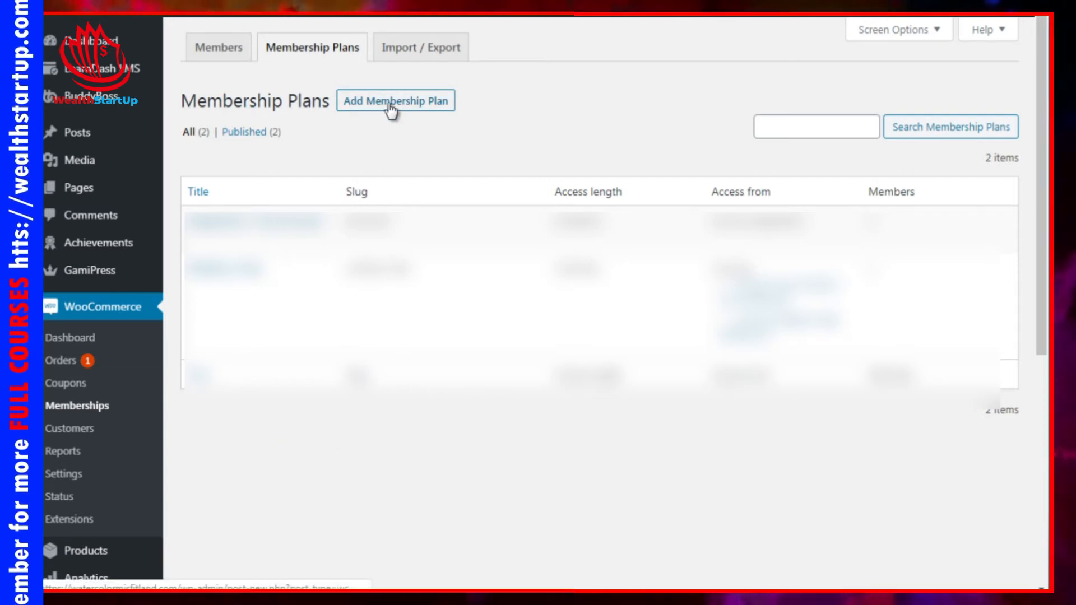
- Add a new membership plan titled Free Level 2 and set its slug to free-level-2-test
{"action": "left_click", "coordinate": [407, 102]}
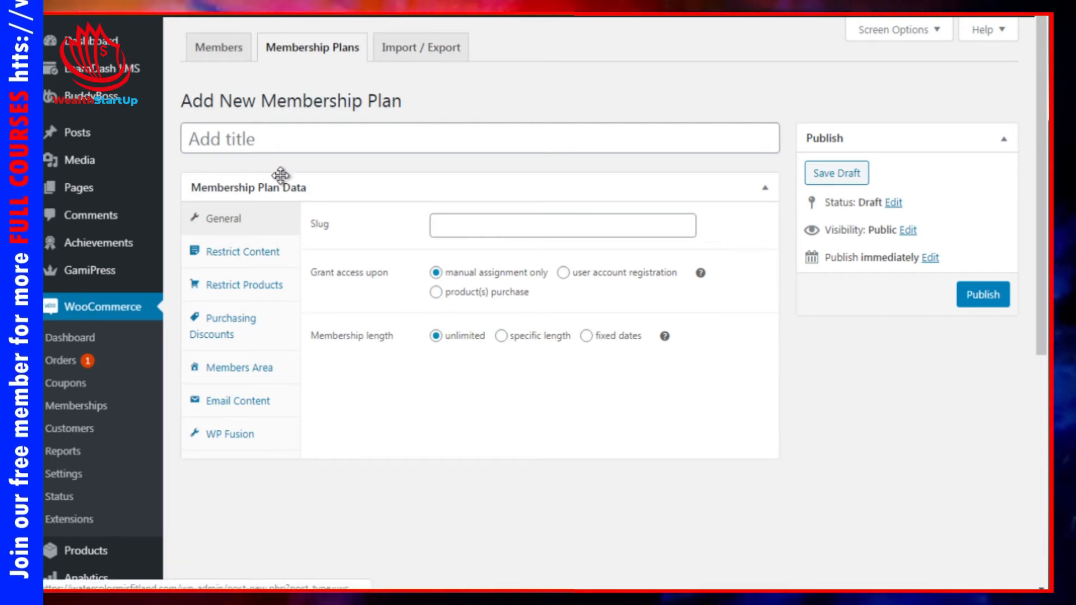
{"action": "left_click", "coordinate": [280, 137]}
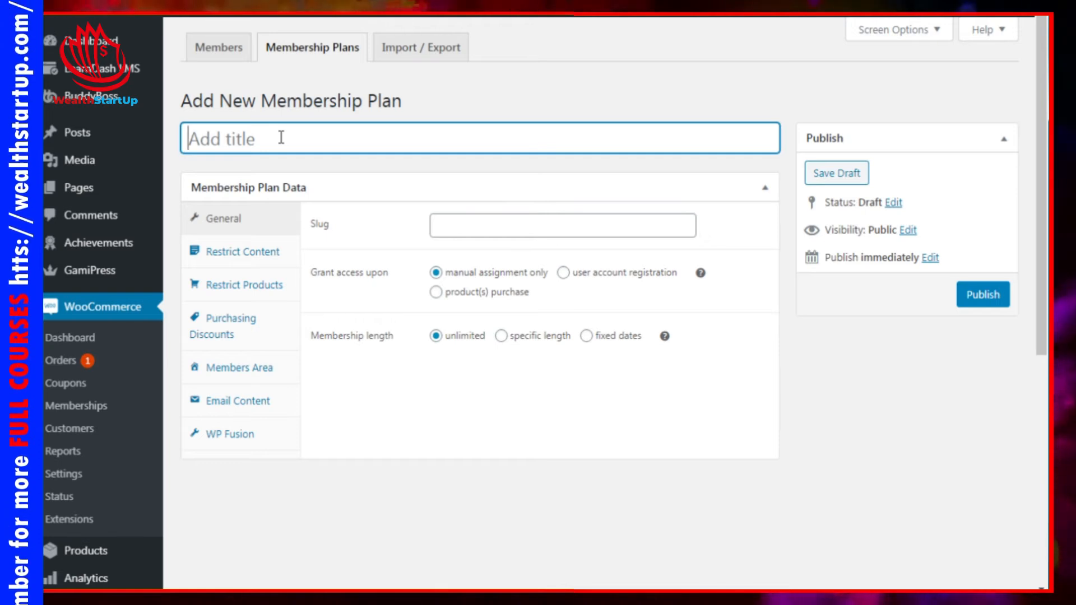
{"action": "type", "text": "Free Level "}
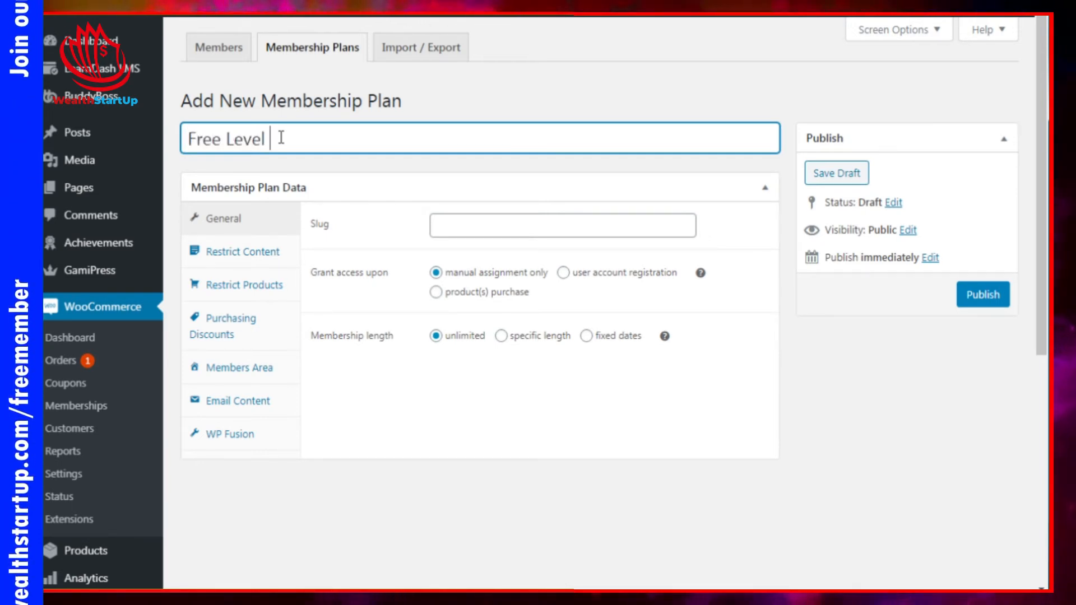
{"action": "type", "text": "2"}
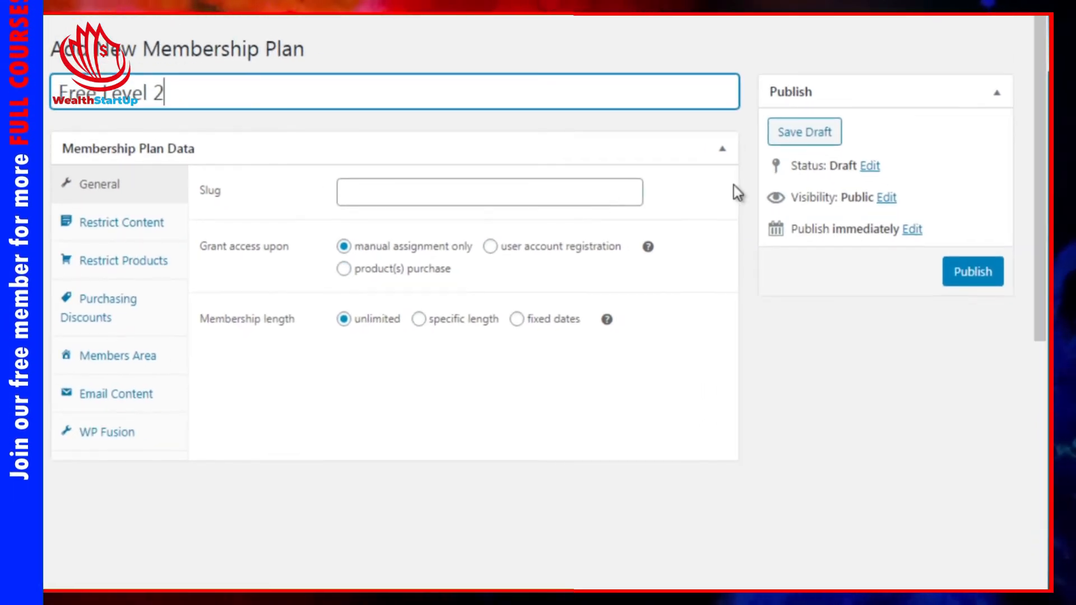
{"action": "scroll", "coordinate": [980, 279], "scroll_direction": "down", "scroll_amount": 1}
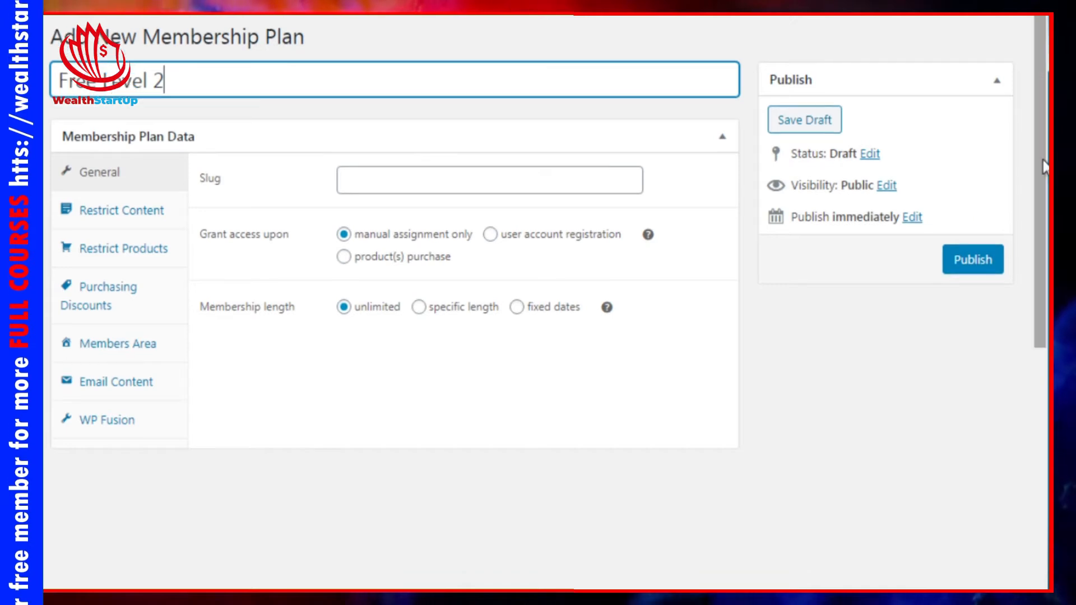
{"action": "left_click", "coordinate": [371, 185]}
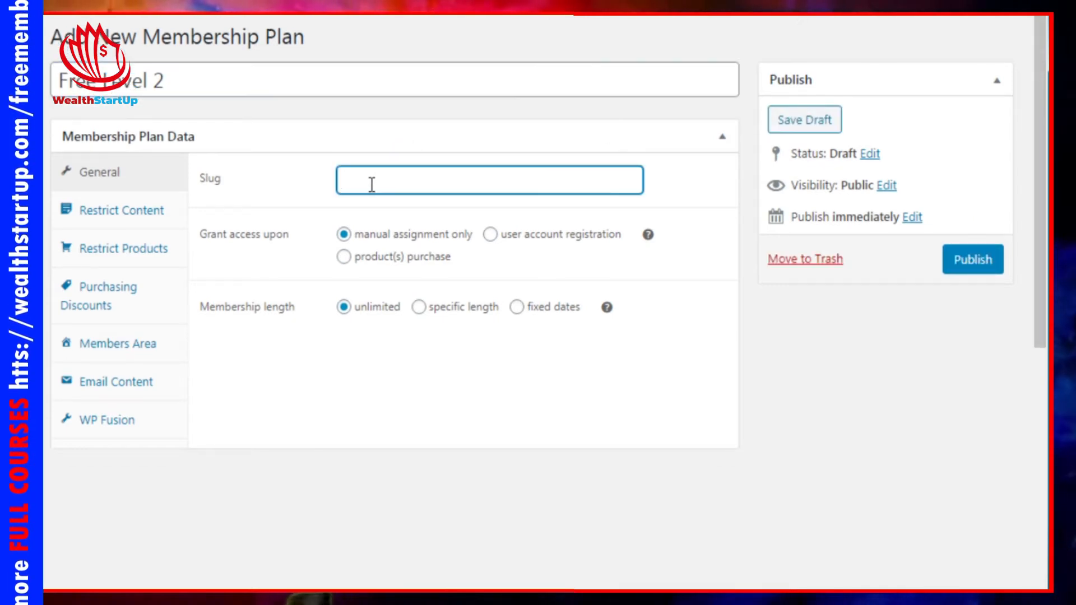
{"action": "type", "text": "free-level-2-test"}
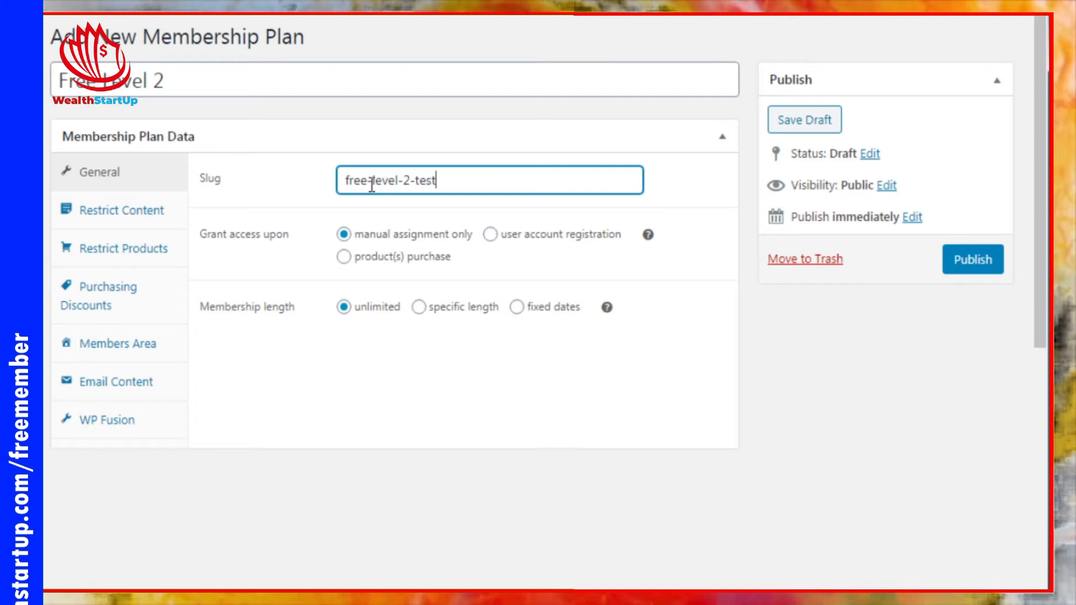
- Set the Free Level 2 plan to grant access upon user account registration
{"action": "left_click", "coordinate": [310, 440]}
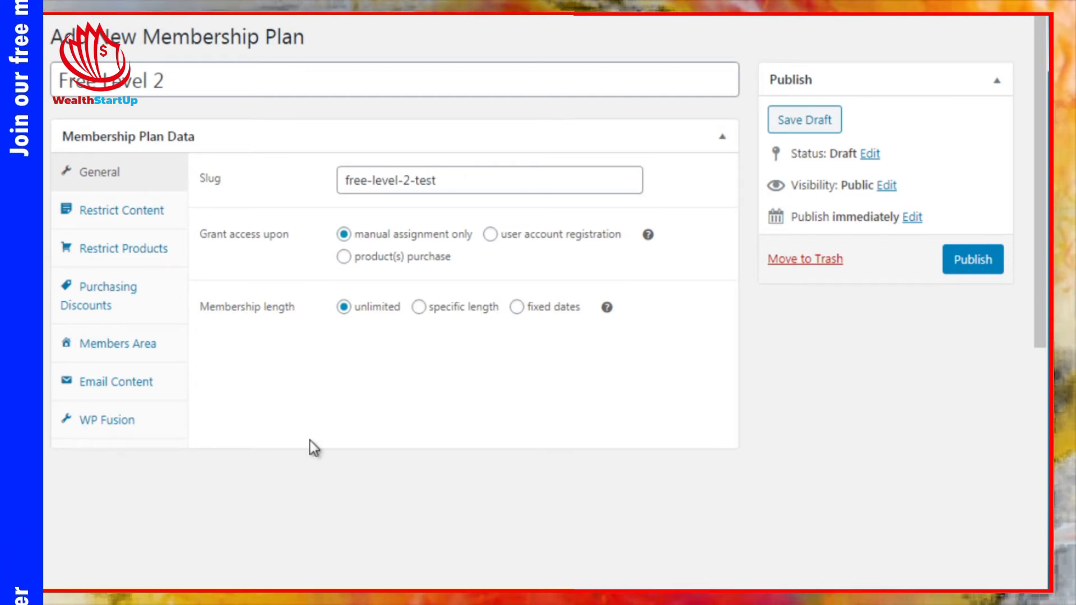
{"action": "key", "text": "ctrl+plus"}
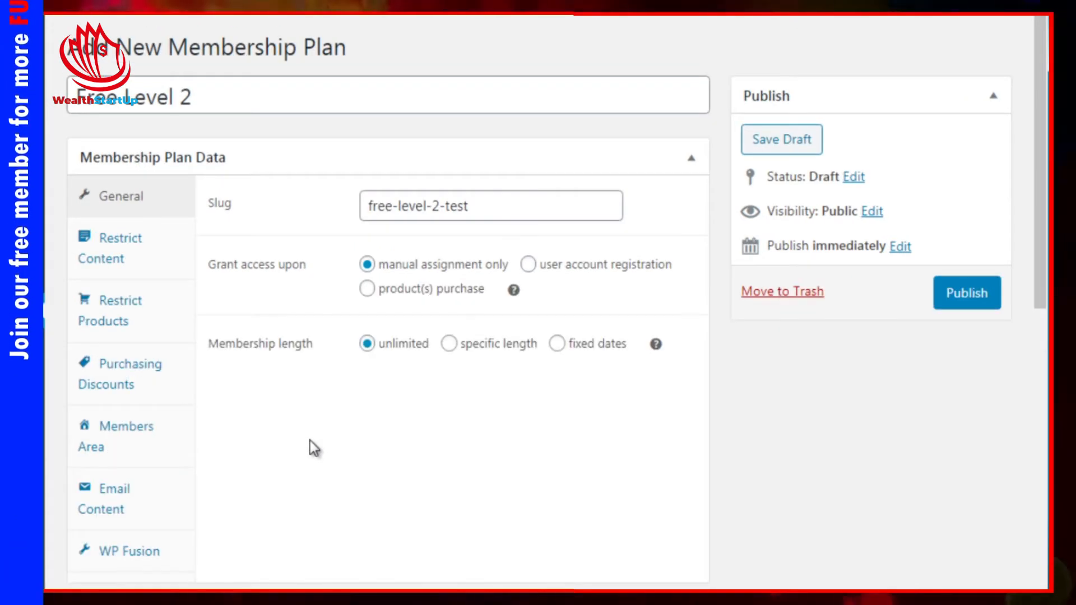
{"action": "key", "text": "ctrl+plus"}
{"action": "left_click_drag", "start_coordinate": [1041, 120], "coordinate": [1040, 454]}
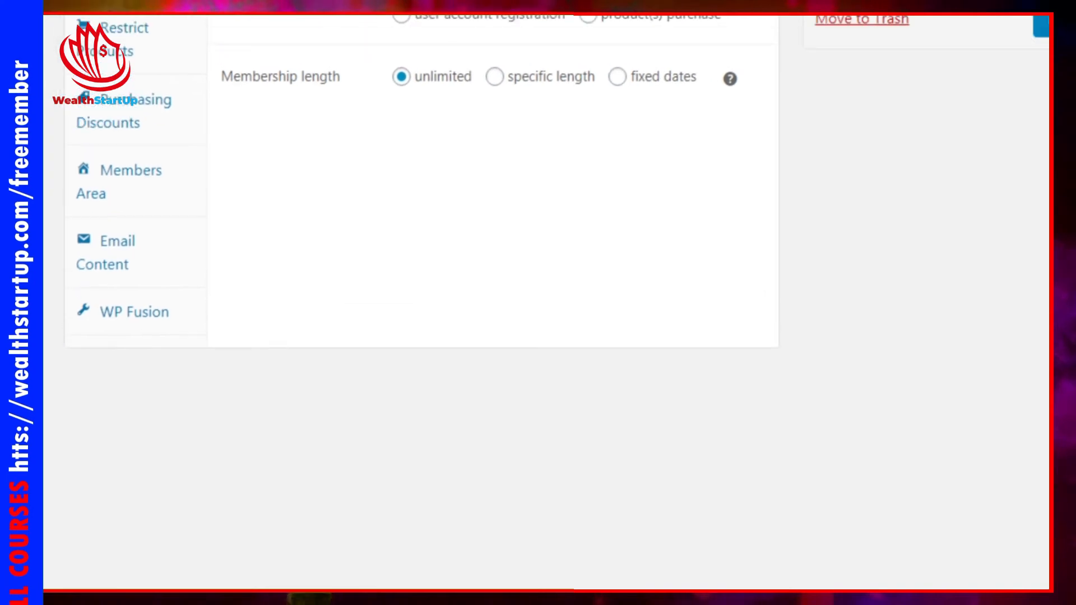
{"action": "scroll", "coordinate": [546, 302], "scroll_direction": "up", "scroll_amount": 5}
{"action": "scroll", "coordinate": [546, 303], "scroll_direction": "up", "scroll_amount": 1}
{"action": "scroll", "coordinate": [546, 303], "scroll_direction": "down", "scroll_amount": 1}
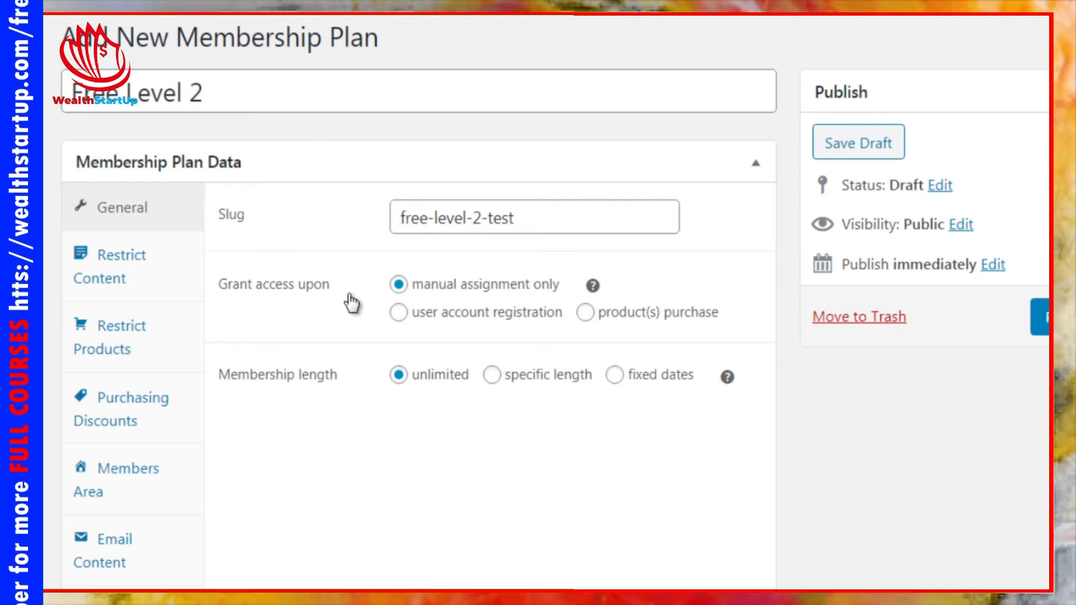
{"action": "left_click", "coordinate": [458, 317]}
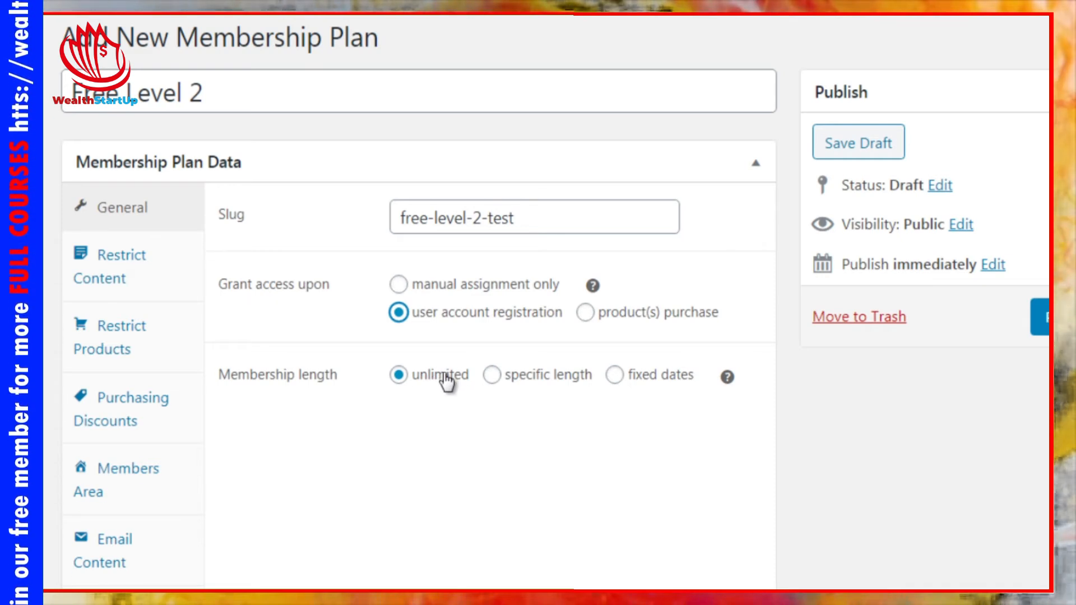
{"action": "left_click", "coordinate": [176, 275]}
{"action": "left_click", "coordinate": [177, 223]}
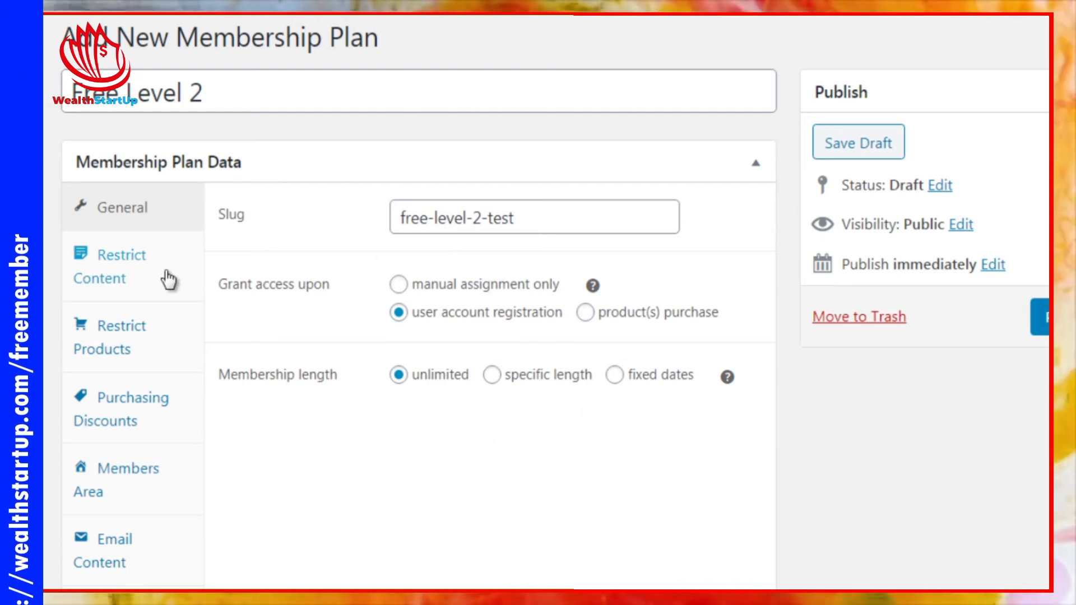
- Add a content restriction rule to the plan and set its type to Pages
{"action": "left_click", "coordinate": [148, 278]}
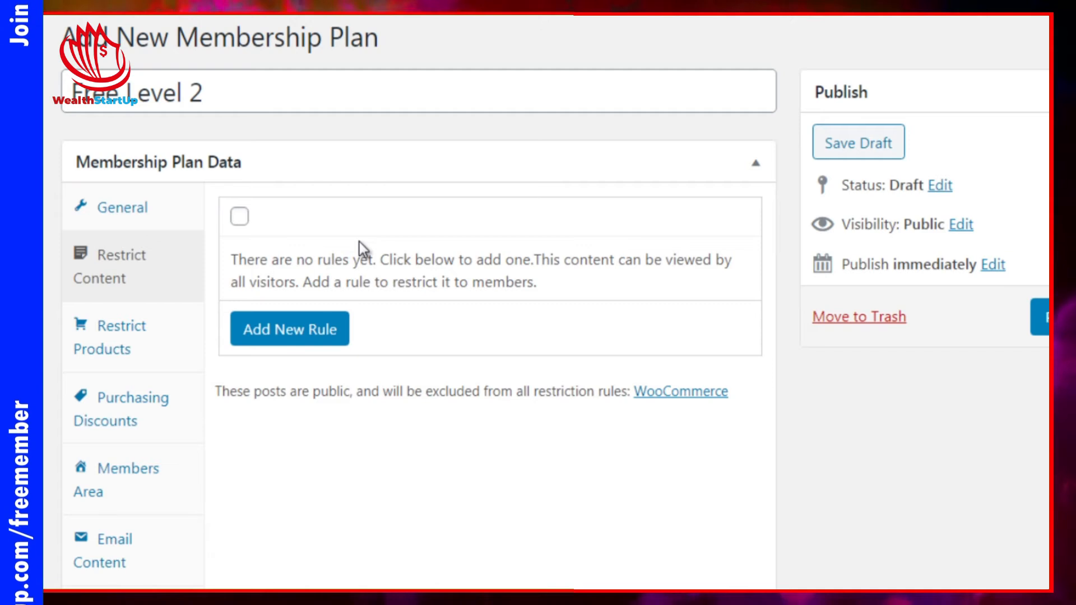
{"action": "left_click", "coordinate": [241, 218]}
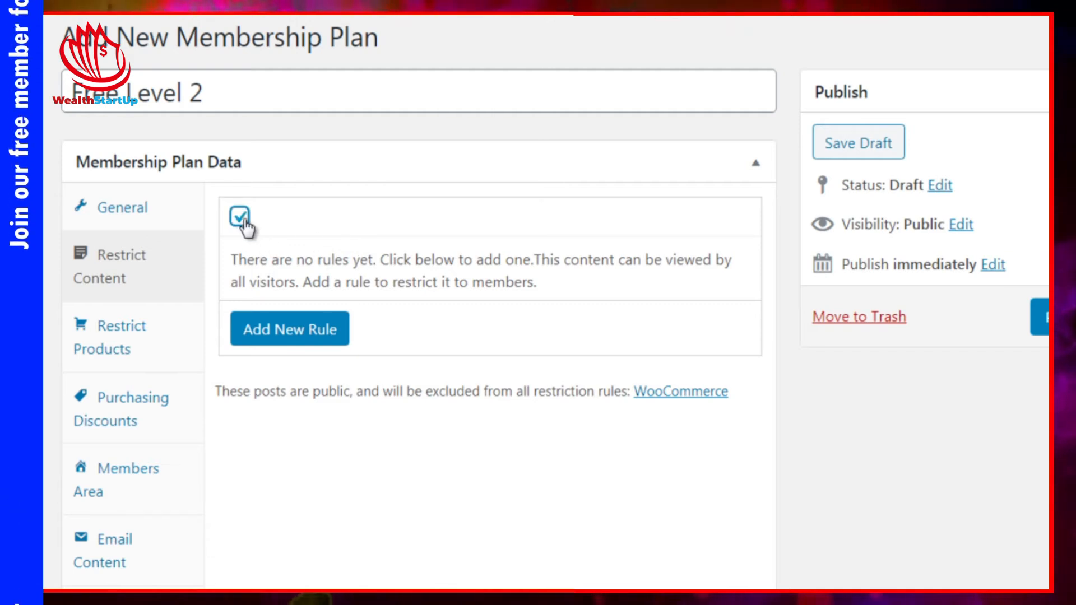
{"action": "left_click", "coordinate": [312, 337]}
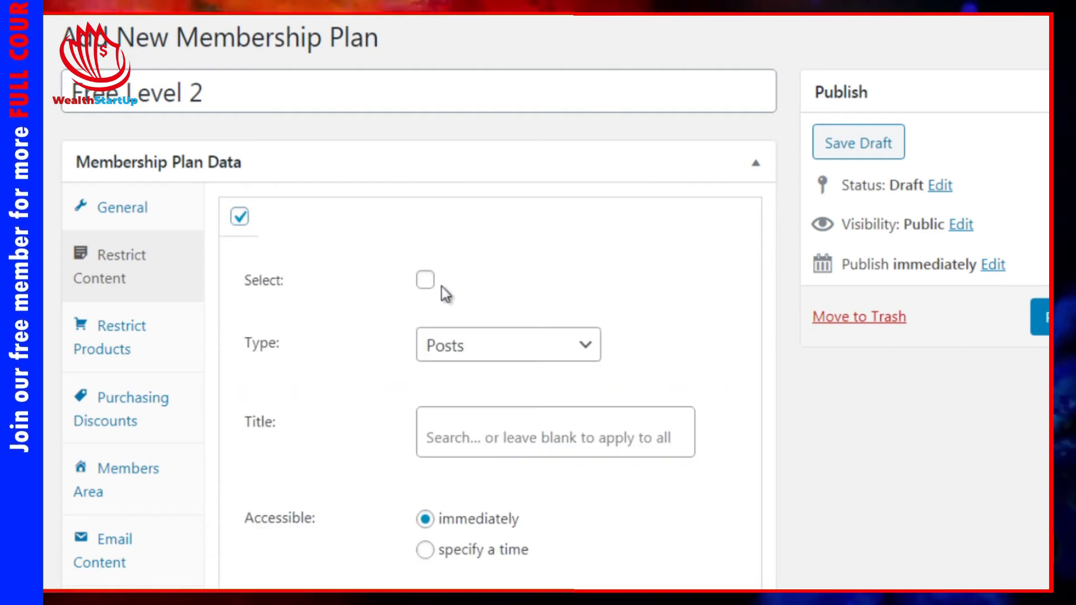
{"action": "left_click", "coordinate": [457, 353]}
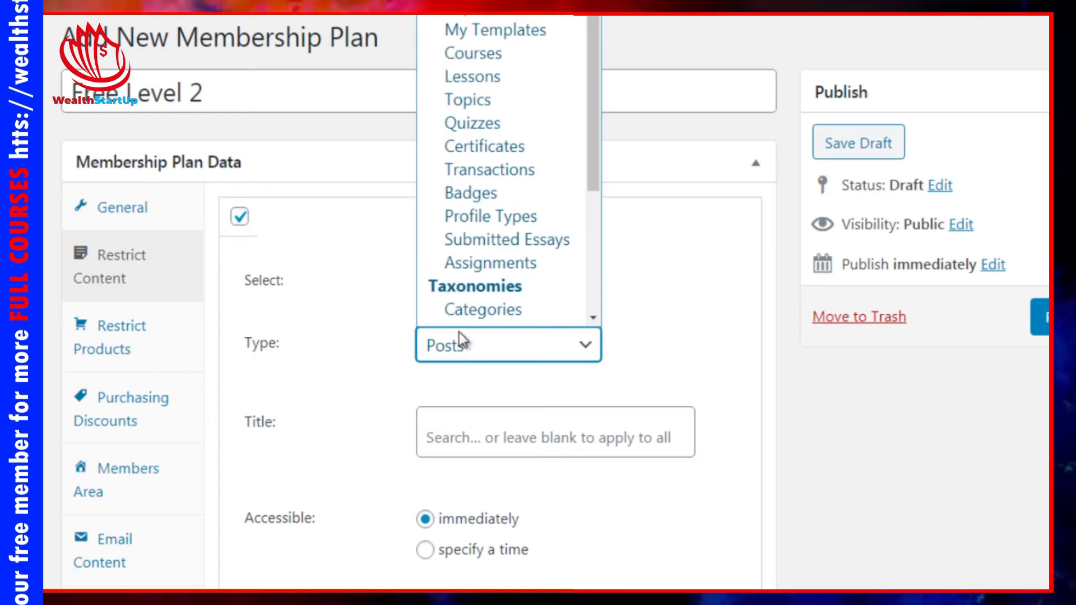
{"action": "scroll", "coordinate": [505, 168], "scroll_direction": "down", "scroll_amount": 1}
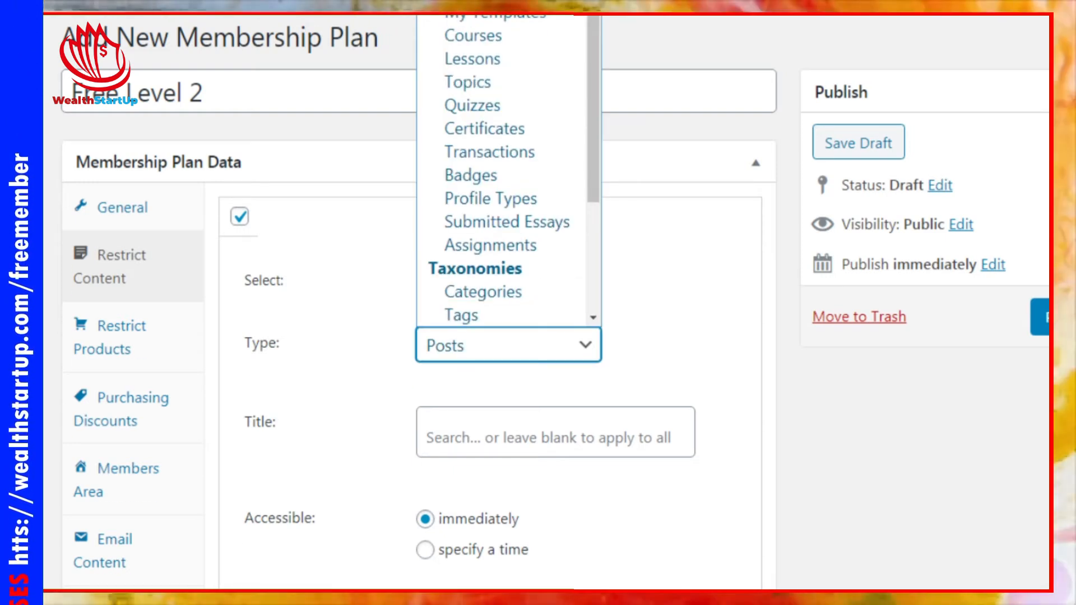
{"action": "left_click", "coordinate": [458, 15]}
{"action": "scroll", "coordinate": [368, 296], "scroll_direction": "down", "scroll_amount": 3}
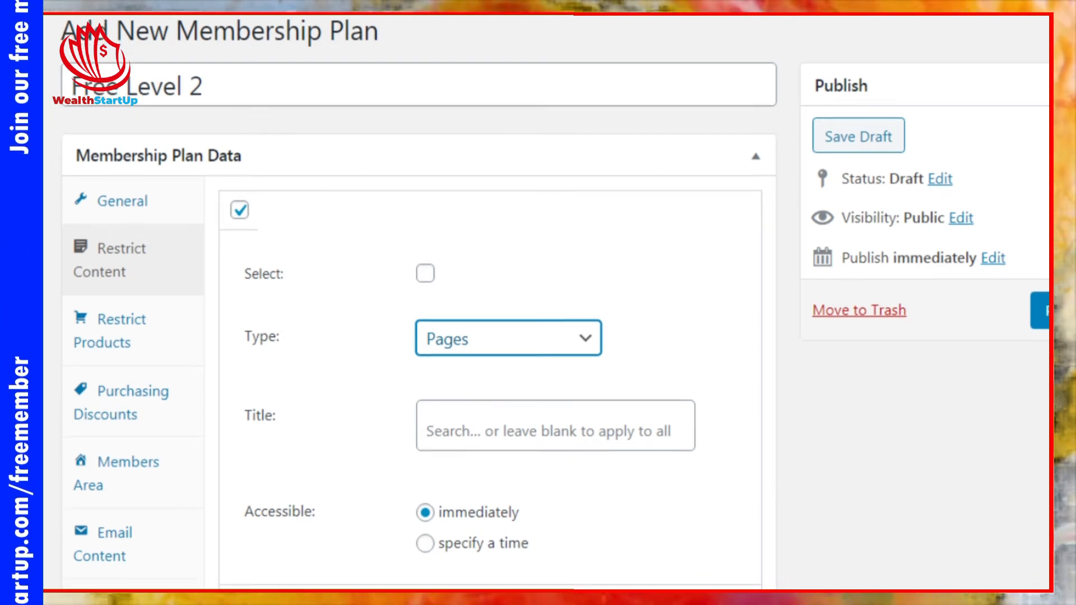
{"action": "left_click", "coordinate": [787, 243]}
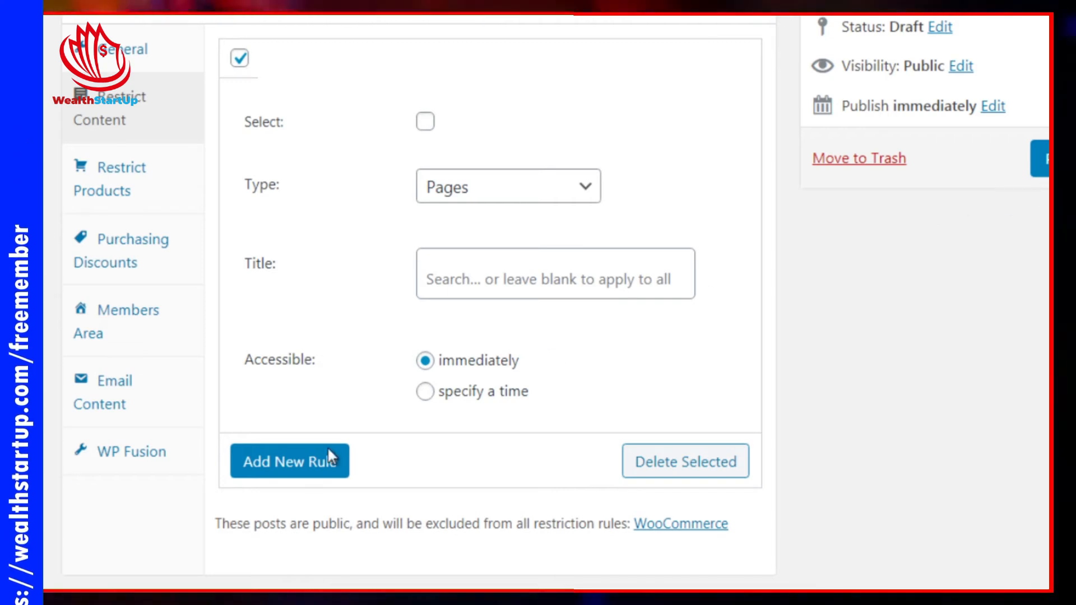
- Look through the content rule's type options and try delayed access after 1 day before restoring immediate access
{"action": "left_click", "coordinate": [464, 192]}
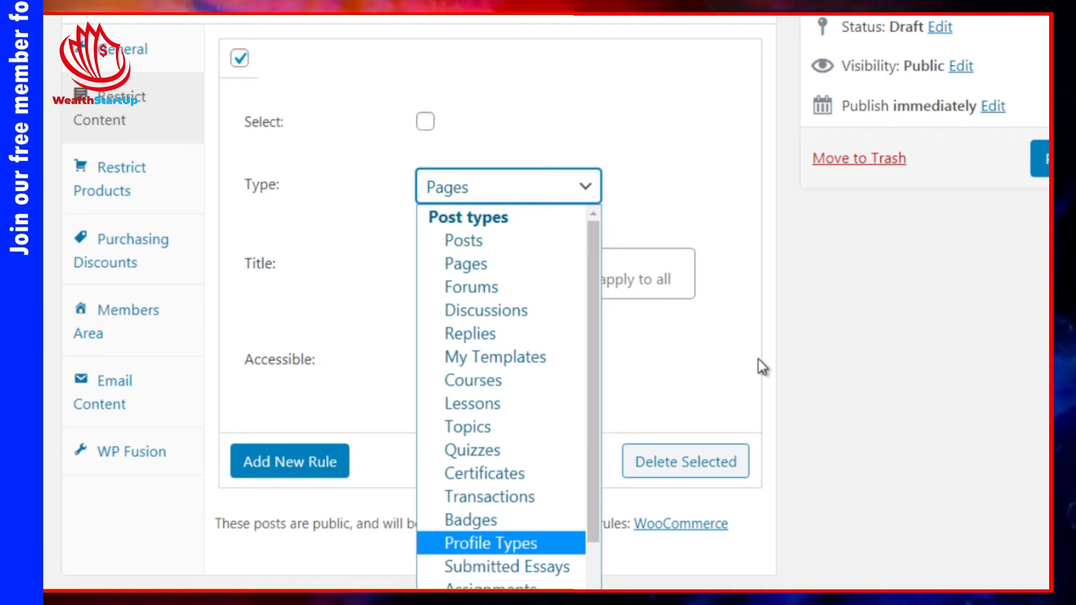
{"action": "left_click", "coordinate": [788, 313]}
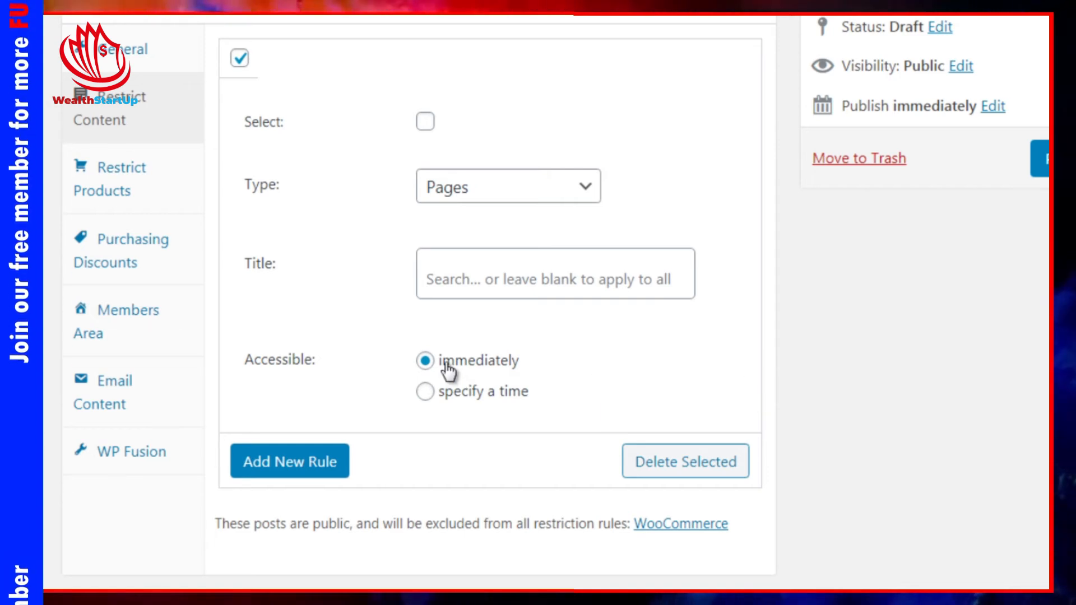
{"action": "left_click", "coordinate": [451, 394]}
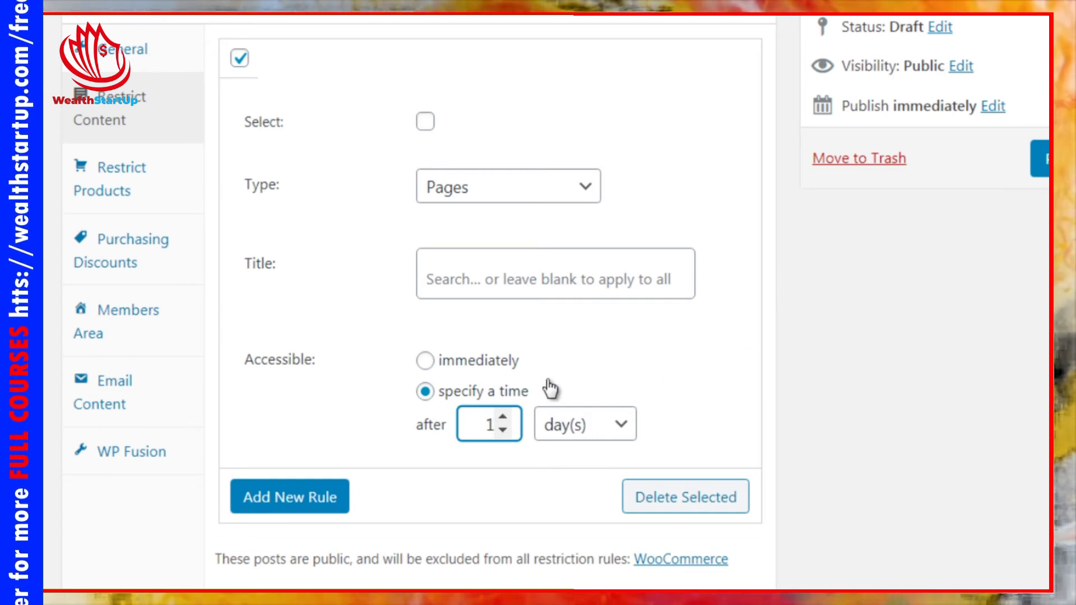
{"action": "left_click", "coordinate": [507, 360]}
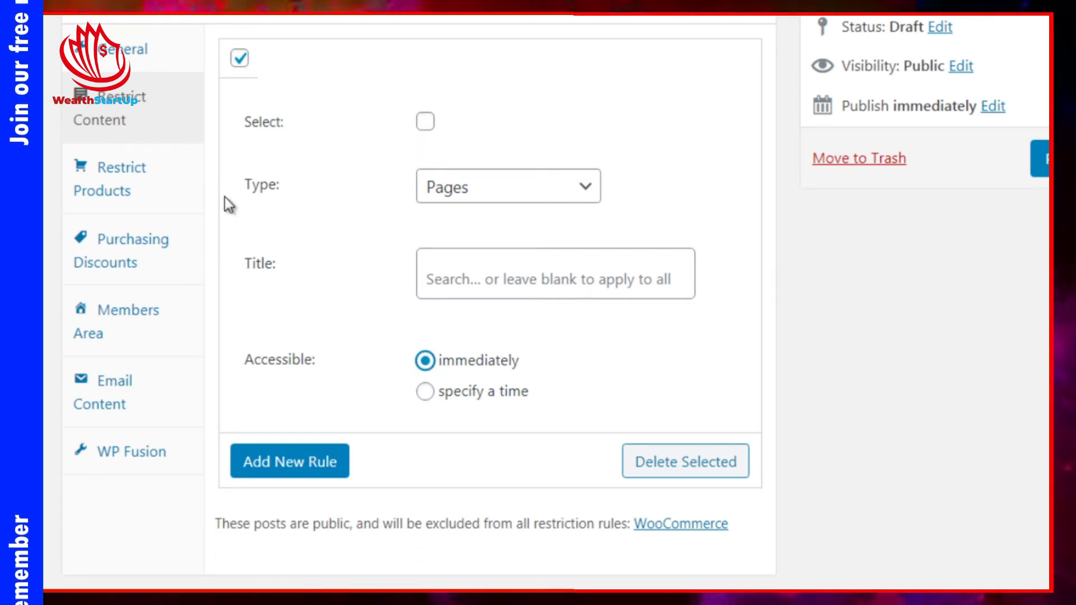
- Add a product restriction rule to the plan and check its type options
{"action": "left_click", "coordinate": [185, 183]}
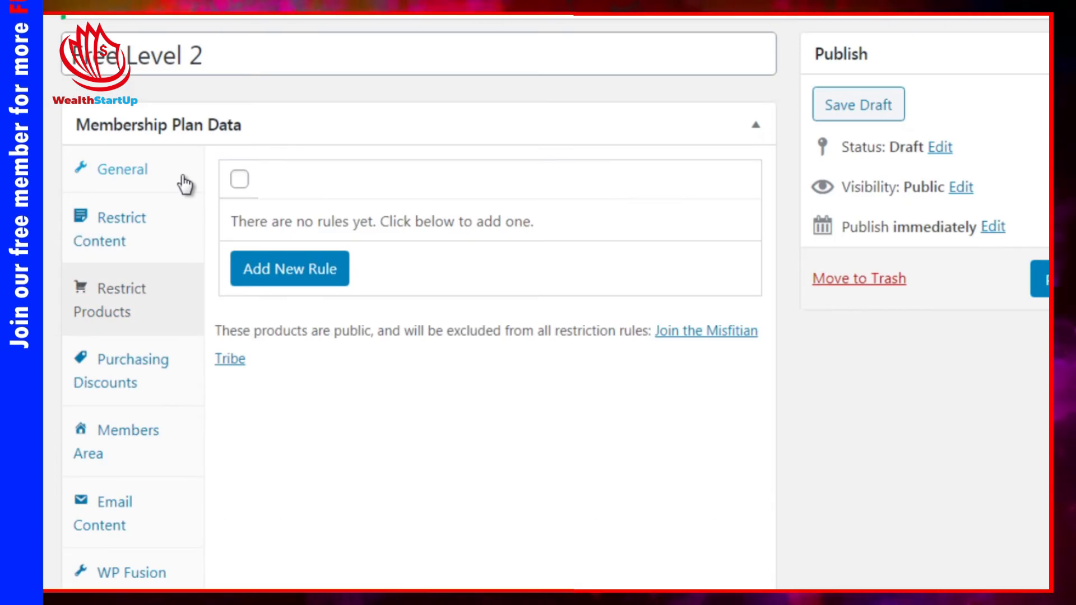
{"action": "left_click", "coordinate": [317, 270]}
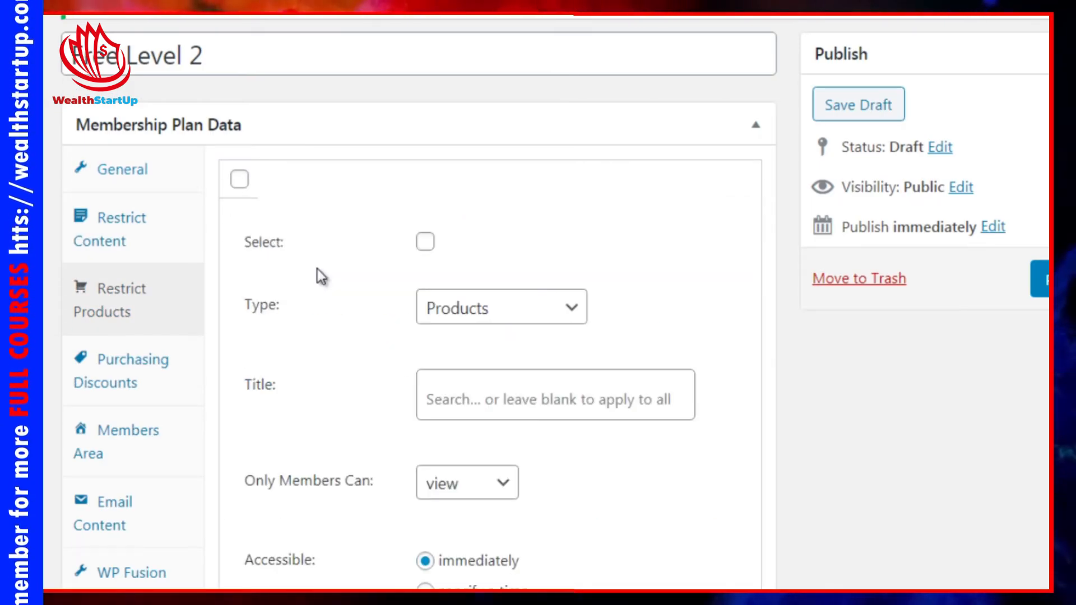
{"action": "left_click", "coordinate": [452, 316]}
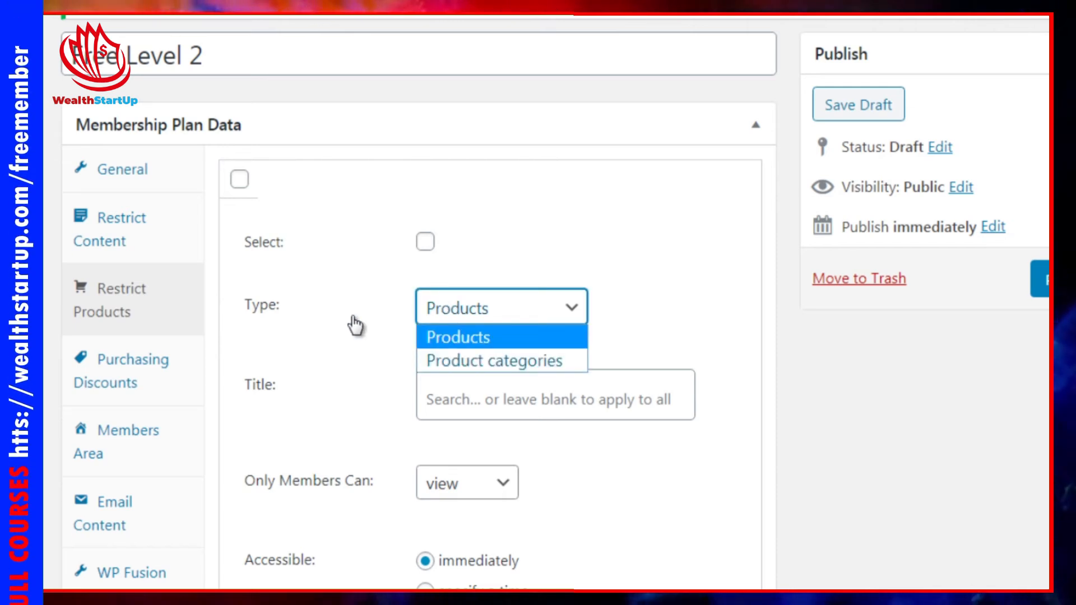
{"action": "left_click", "coordinate": [215, 299]}
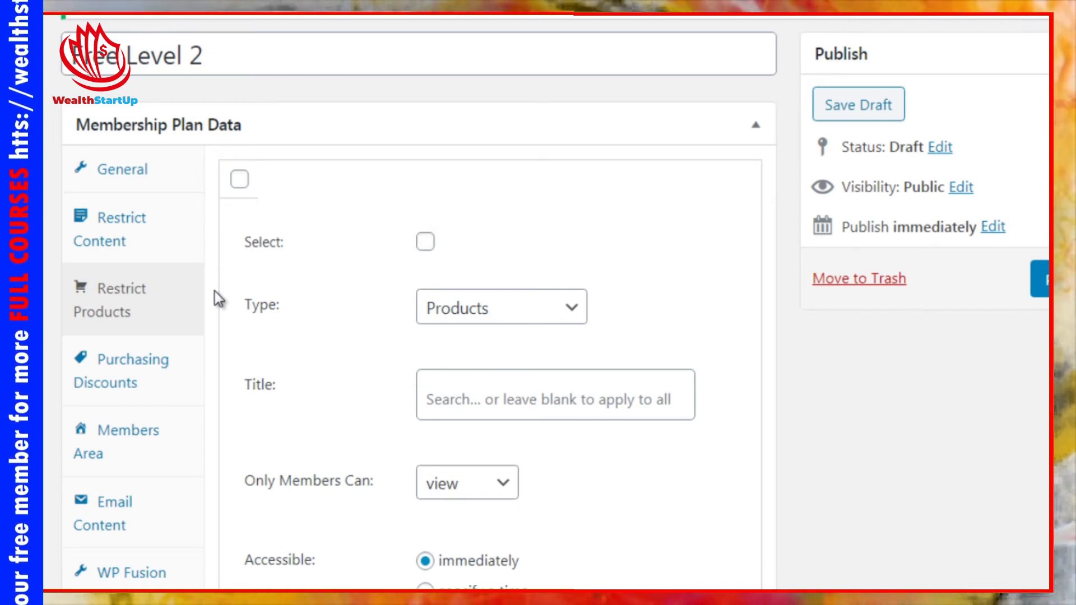
{"action": "left_click_drag", "start_coordinate": [215, 291], "coordinate": [386, 124]}
{"action": "left_click", "coordinate": [385, 124]}
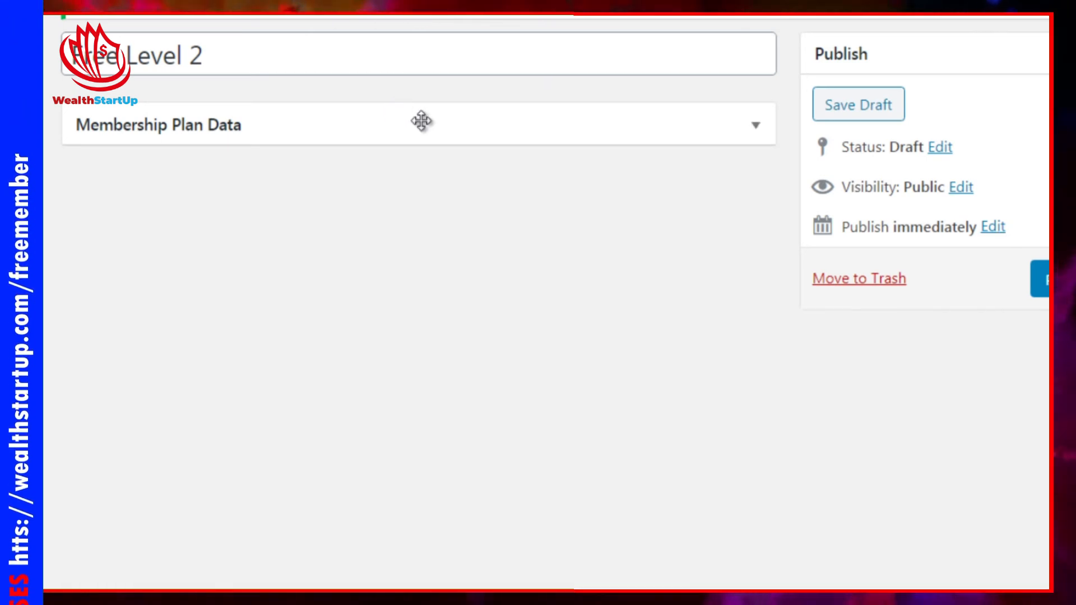
{"action": "left_click", "coordinate": [421, 120]}
{"action": "left_click", "coordinate": [598, 86]}
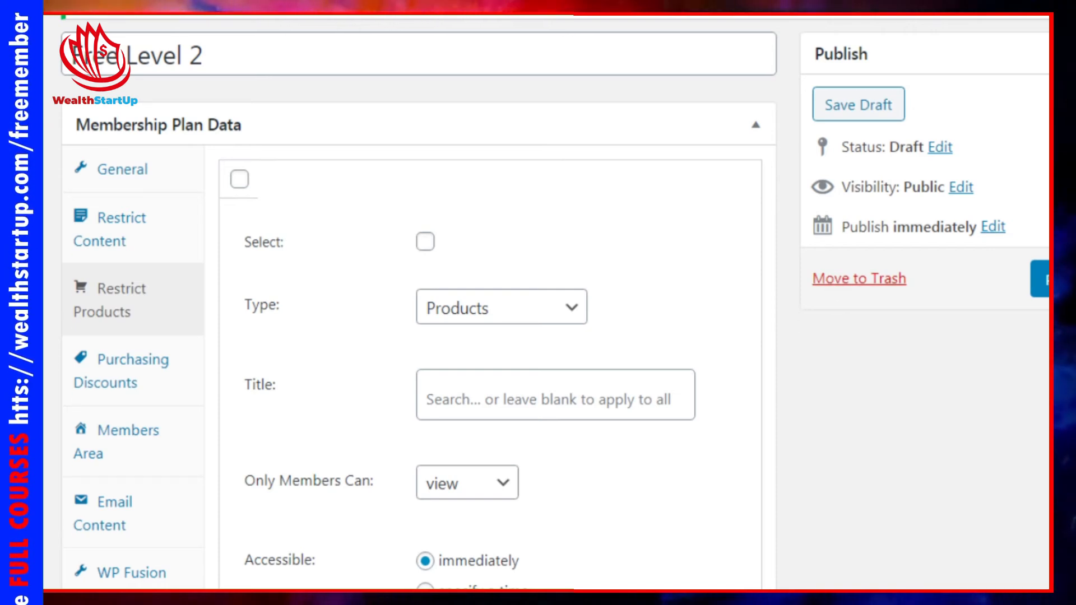
- Select the new product restriction rule and delete it
{"action": "scroll", "coordinate": [787, 309], "scroll_direction": "down", "scroll_amount": 1}
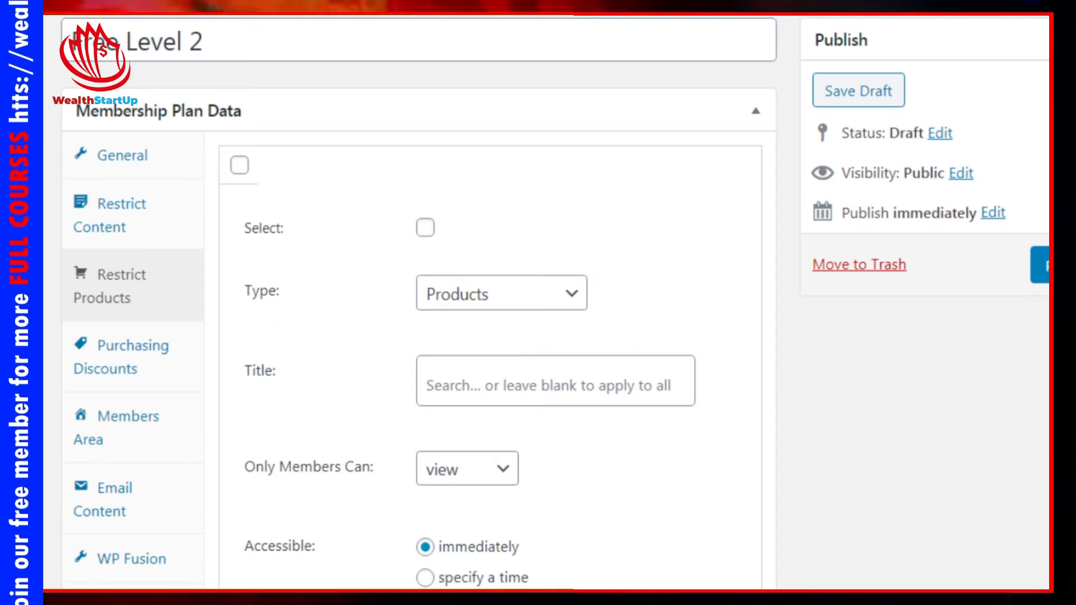
{"action": "left_click", "coordinate": [424, 227]}
{"action": "left_click", "coordinate": [707, 599]}
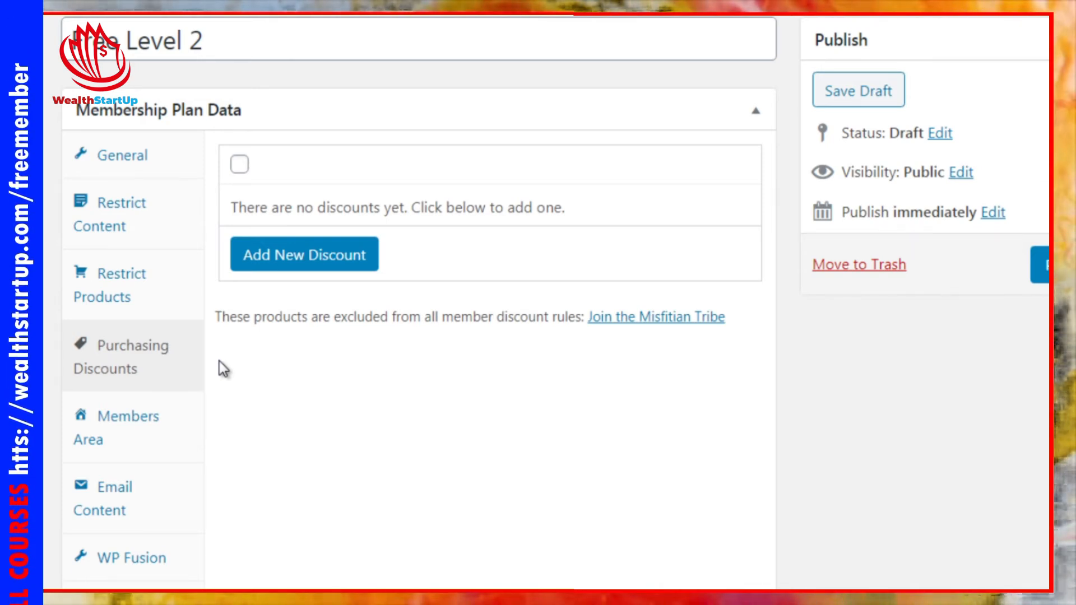
- Add a purchasing discount to the plan and check its discount target and type options
{"action": "left_click", "coordinate": [325, 250]}
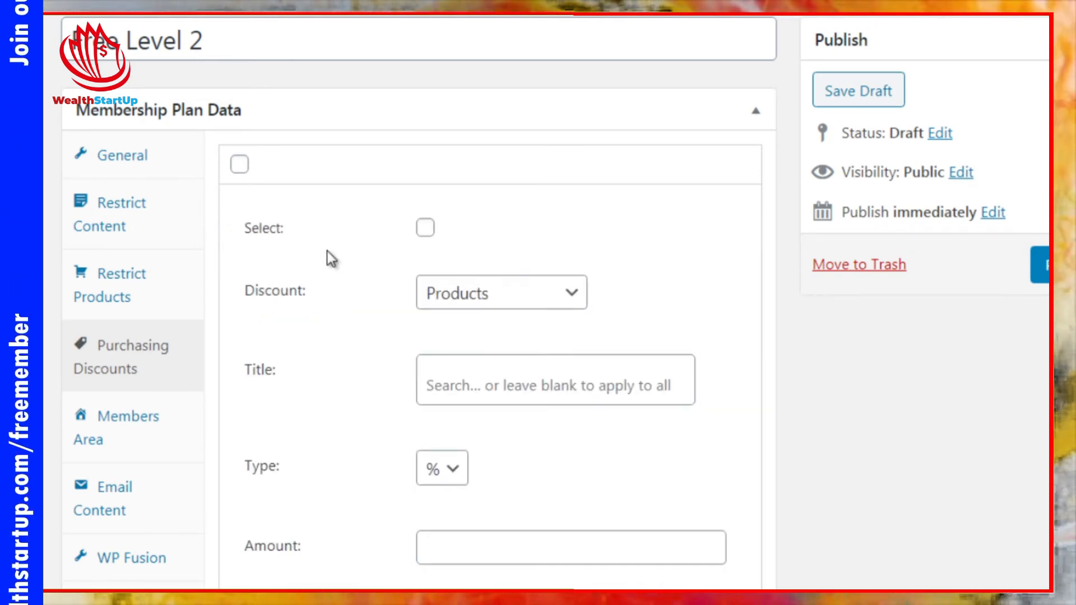
{"action": "left_click", "coordinate": [454, 310]}
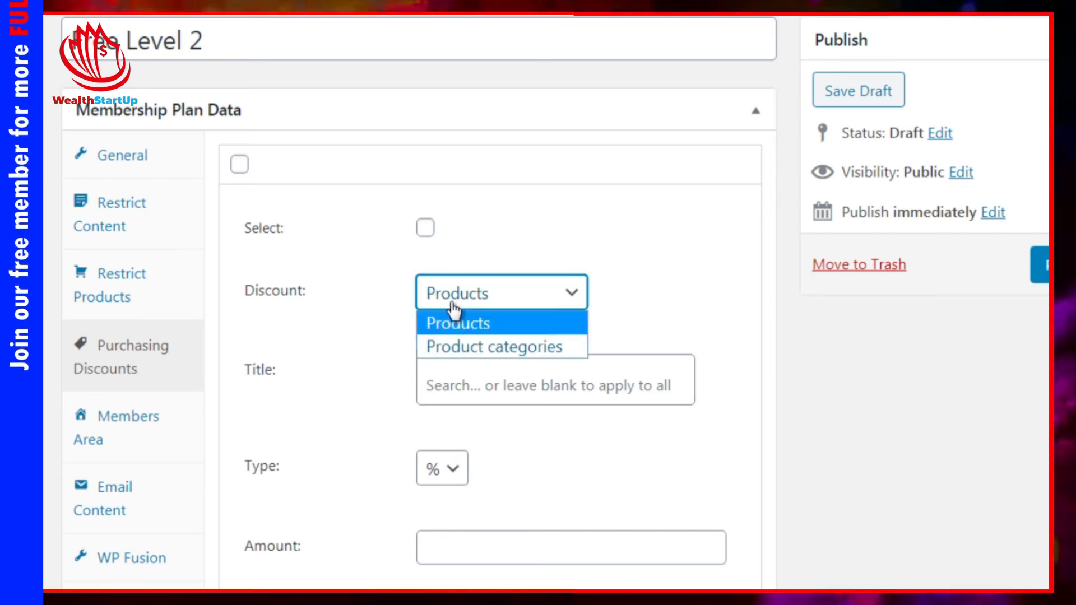
{"action": "left_click", "coordinate": [370, 355]}
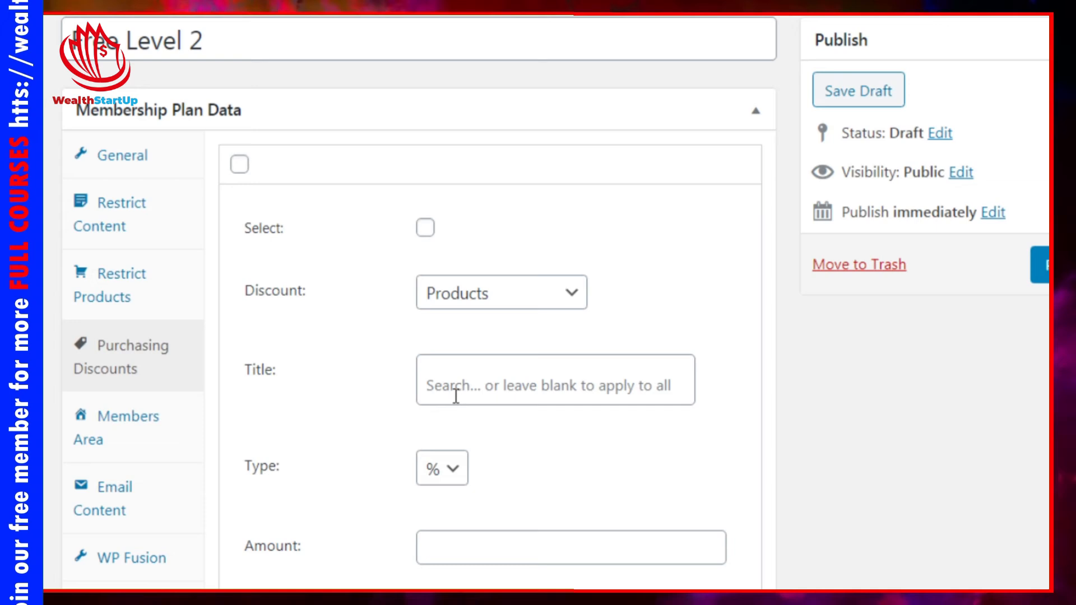
{"action": "left_click", "coordinate": [453, 473]}
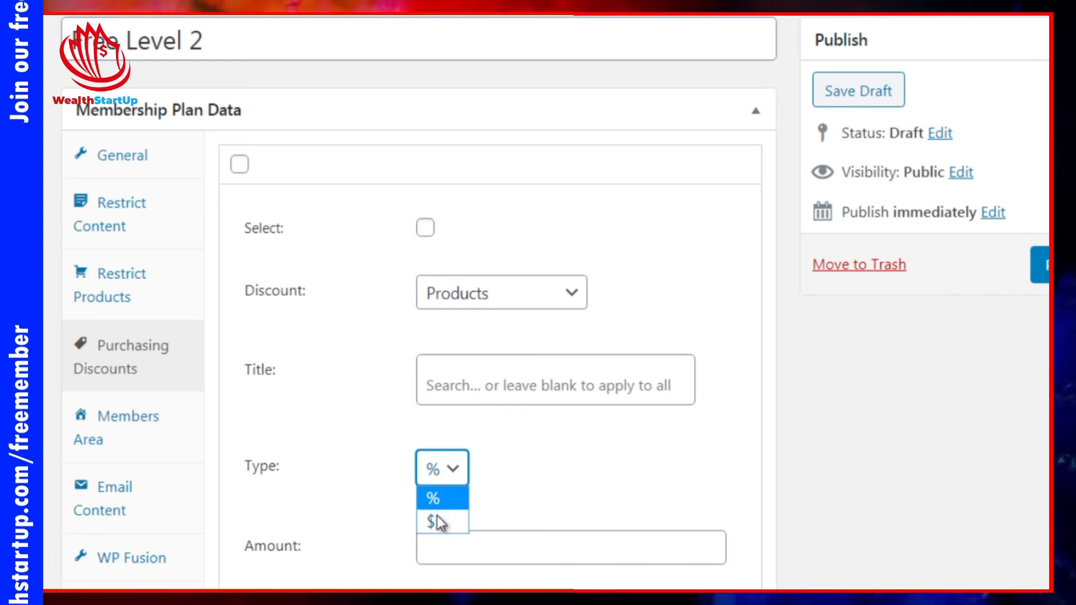
{"action": "left_click", "coordinate": [220, 433]}
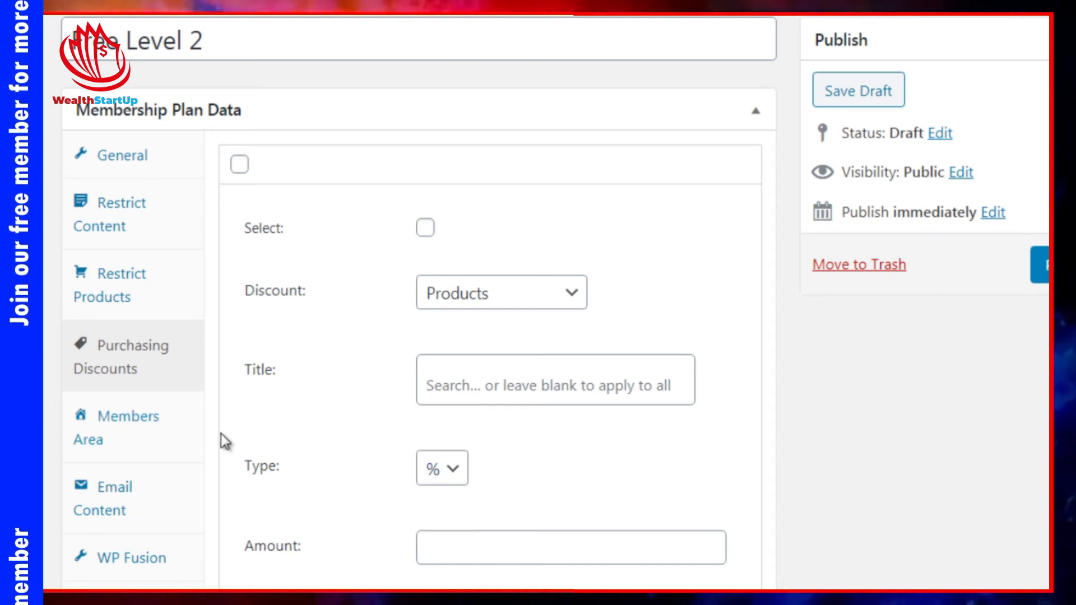
- Remove the Content, Products, Discounts, Notes and Manage sections from the plan's members area
{"action": "left_click", "coordinate": [175, 431]}
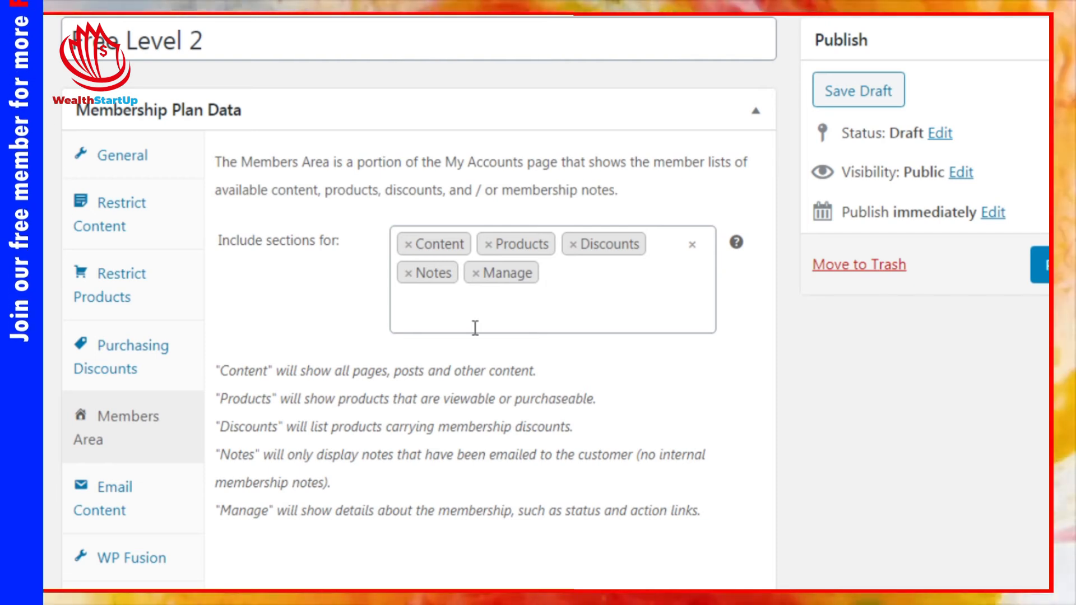
{"action": "left_click", "coordinate": [408, 246]}
{"action": "left_click", "coordinate": [408, 246]}
{"action": "left_click", "coordinate": [408, 246]}
{"action": "left_click", "coordinate": [408, 246]}
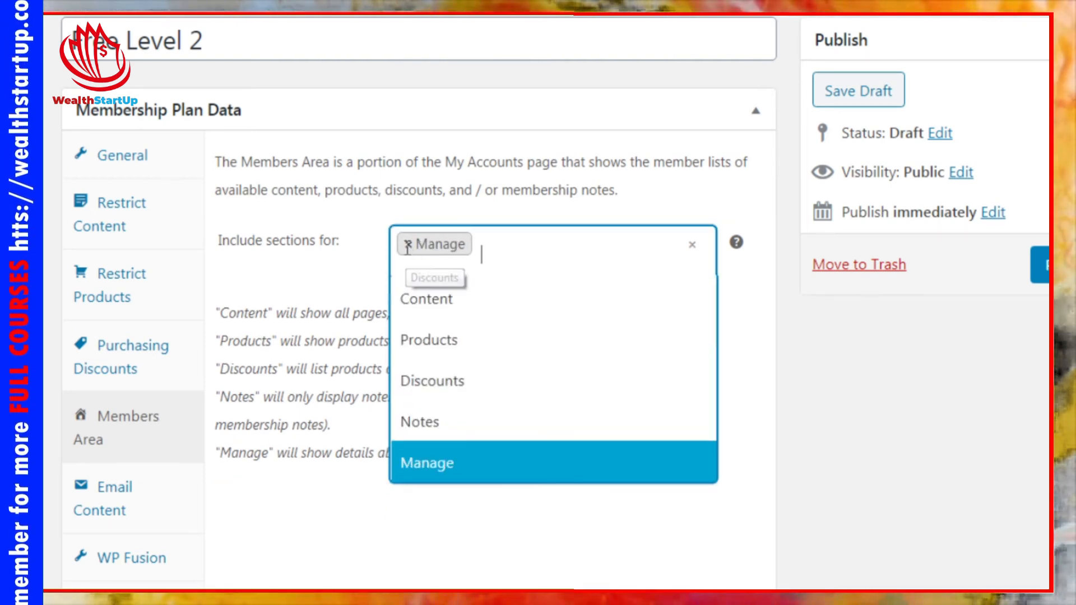
{"action": "left_click", "coordinate": [408, 245]}
{"action": "left_click", "coordinate": [457, 548]}
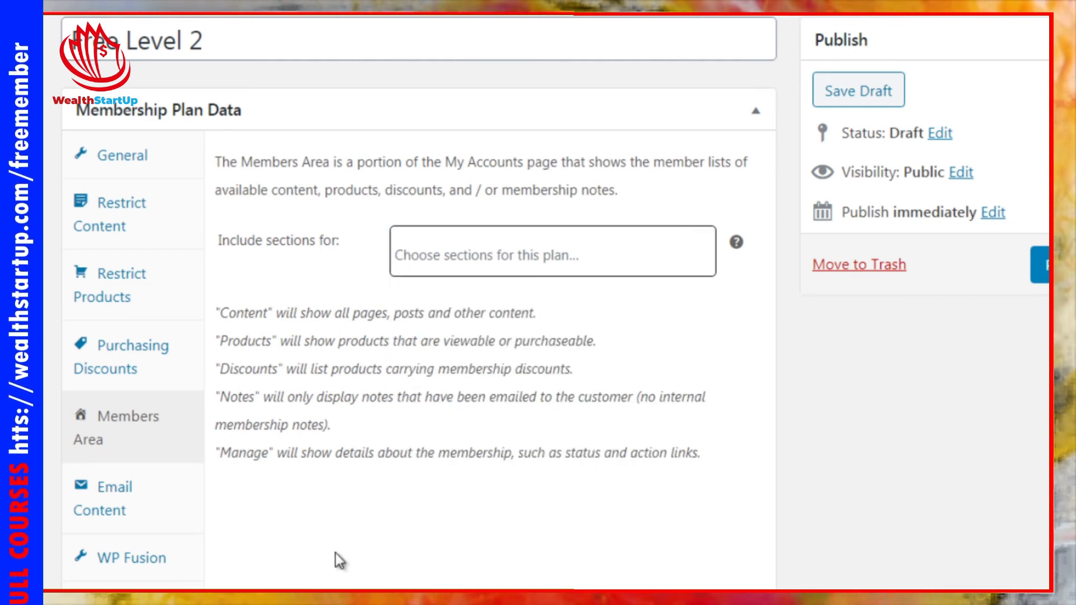
- Include the Products section in the plan's members area
{"action": "left_click", "coordinate": [468, 251]}
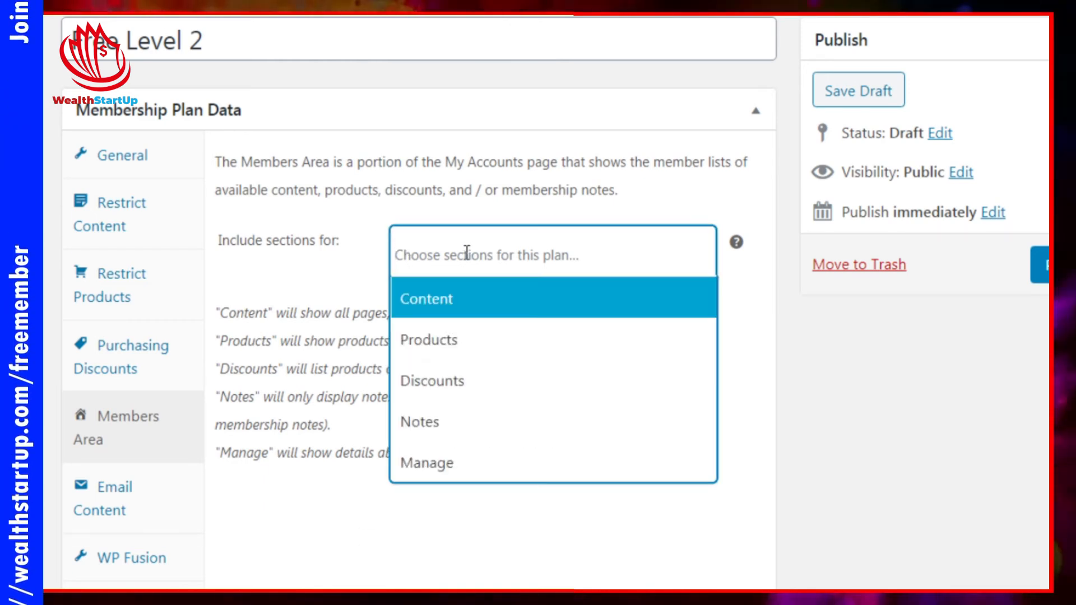
{"action": "left_click", "coordinate": [448, 350]}
{"action": "left_click", "coordinate": [412, 535]}
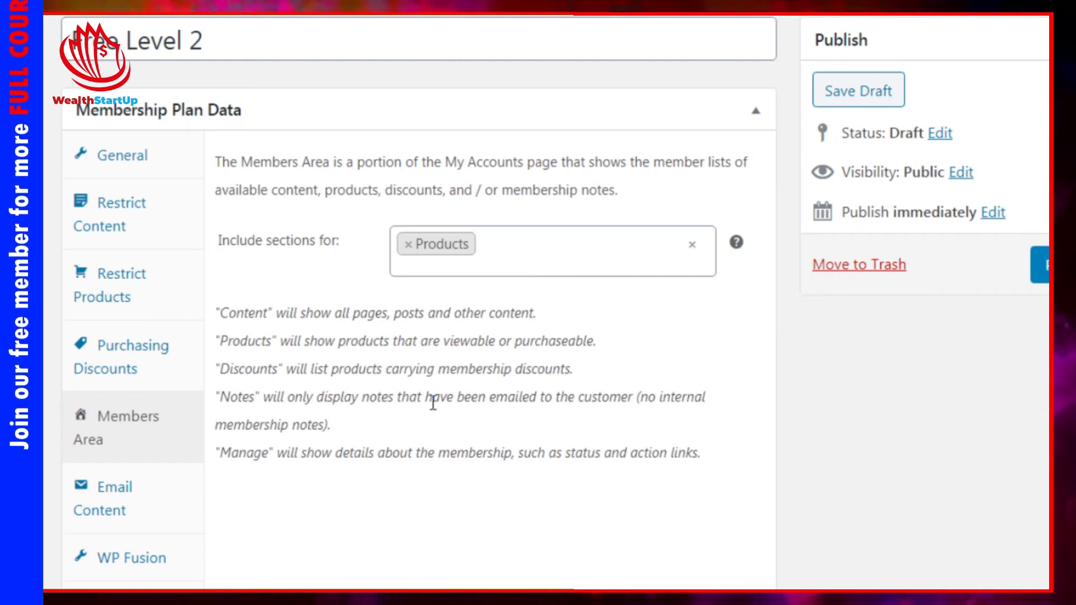
- Include the Discounts, Notes and Manage sections in the plan's members area
{"action": "left_click", "coordinate": [487, 245]}
{"action": "left_click", "coordinate": [474, 373]}
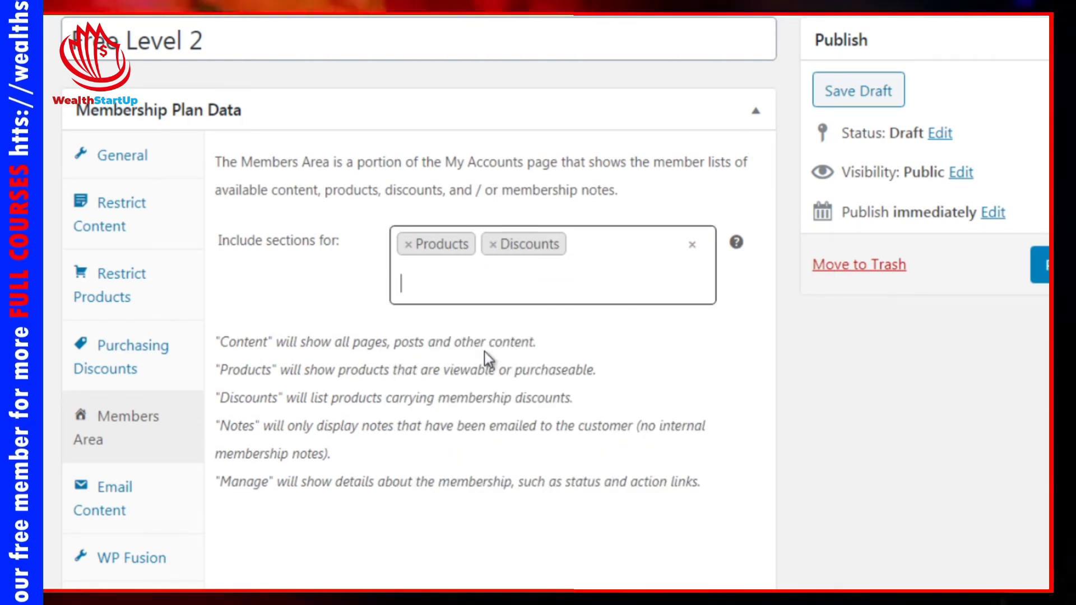
{"action": "left_click", "coordinate": [605, 247]}
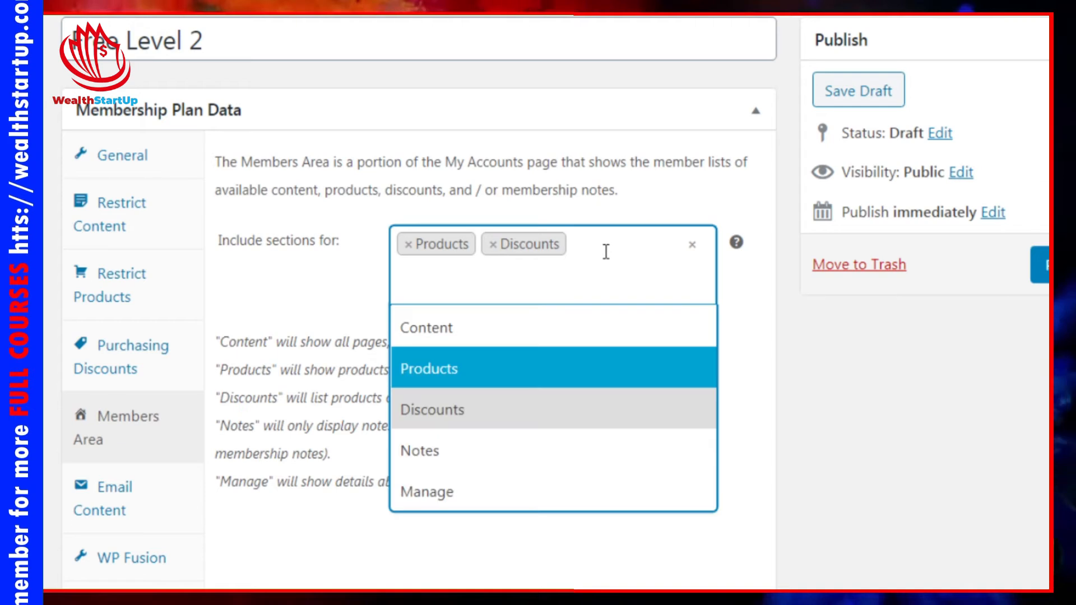
{"action": "left_click", "coordinate": [498, 477]}
{"action": "left_click", "coordinate": [586, 291]}
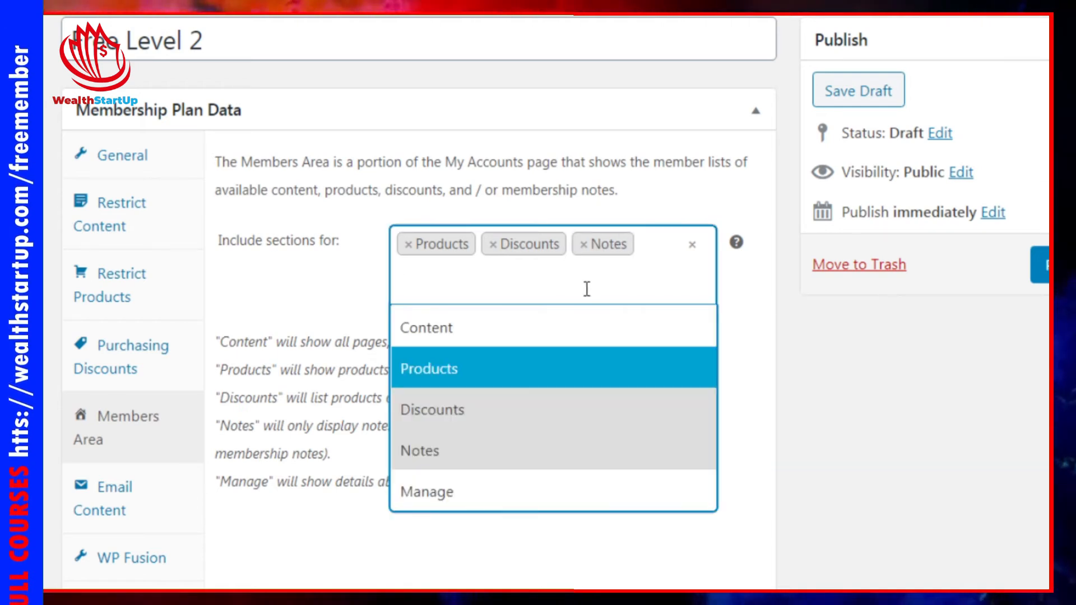
{"action": "left_click", "coordinate": [512, 505]}
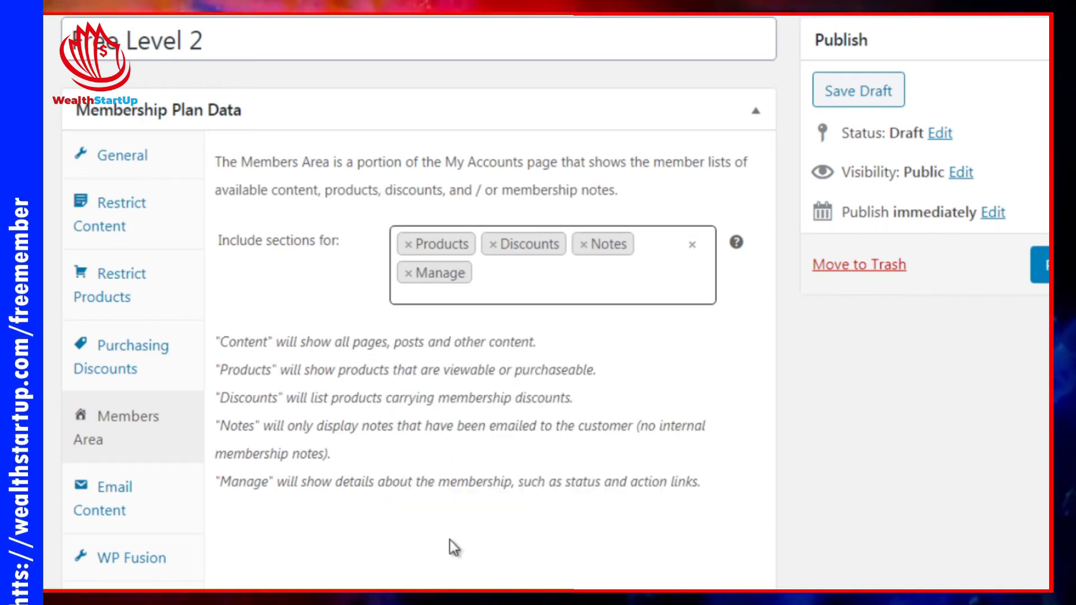
- Check the plan's email content settings and rename the plan "Premium - $97 one time fee (all access pass)"
{"action": "left_click", "coordinate": [175, 513]}
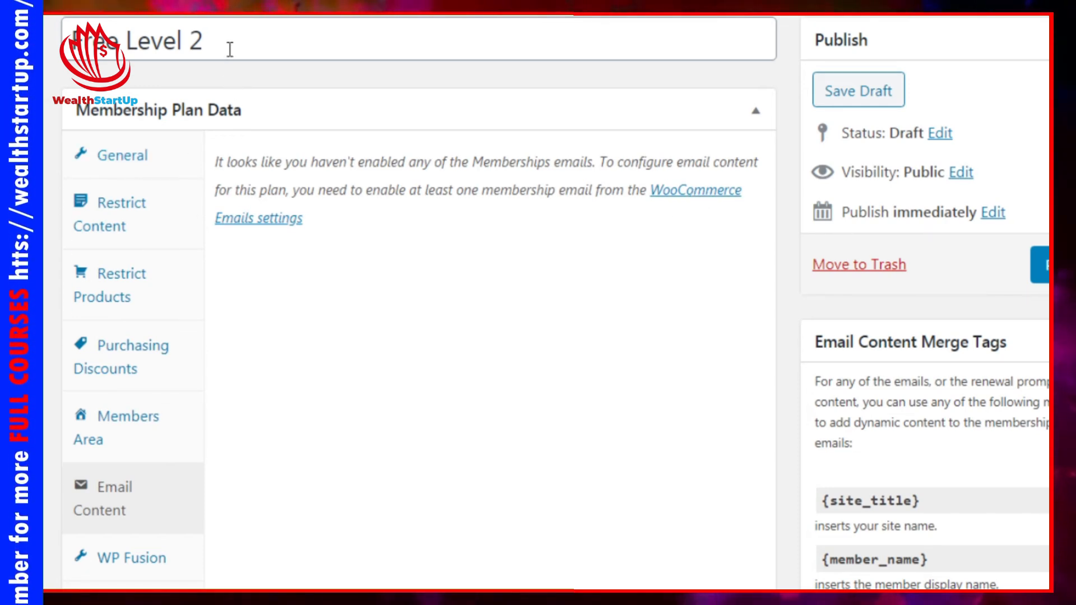
{"action": "left_click", "coordinate": [185, 162]}
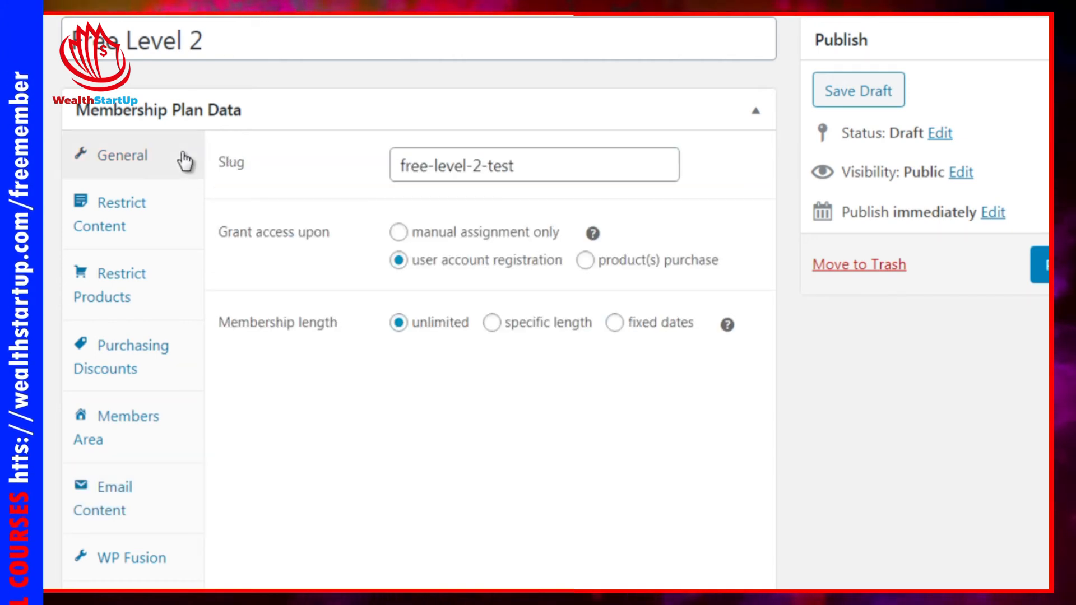
{"action": "left_click_drag", "start_coordinate": [232, 47], "coordinate": [53, 55]}
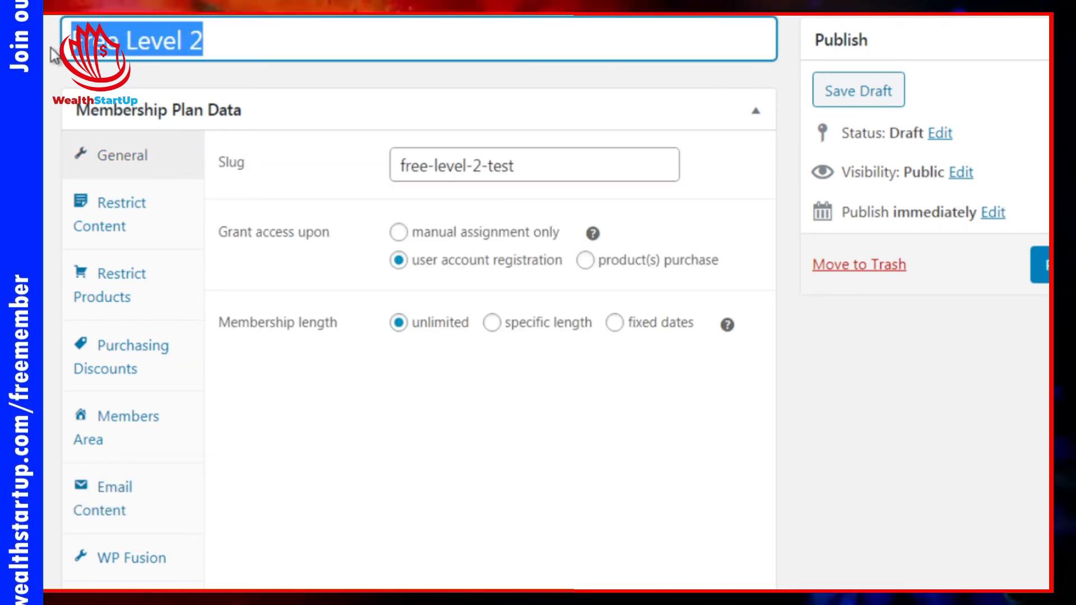
{"action": "type", "text": "Fremium"}
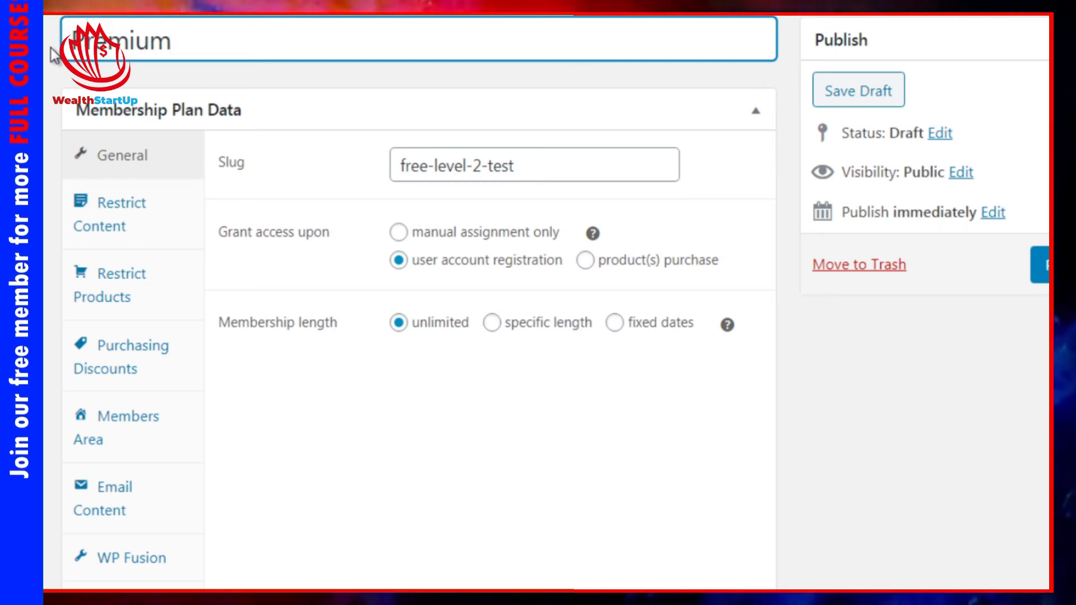
{"action": "type", "text": " - $97"}
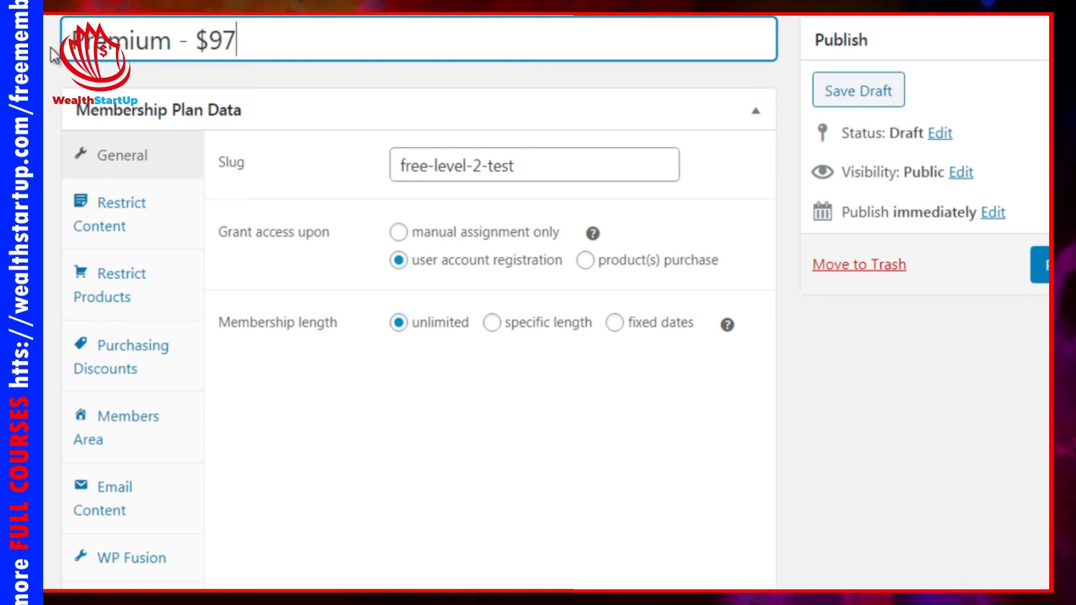
{"action": "type", "text": " on"}
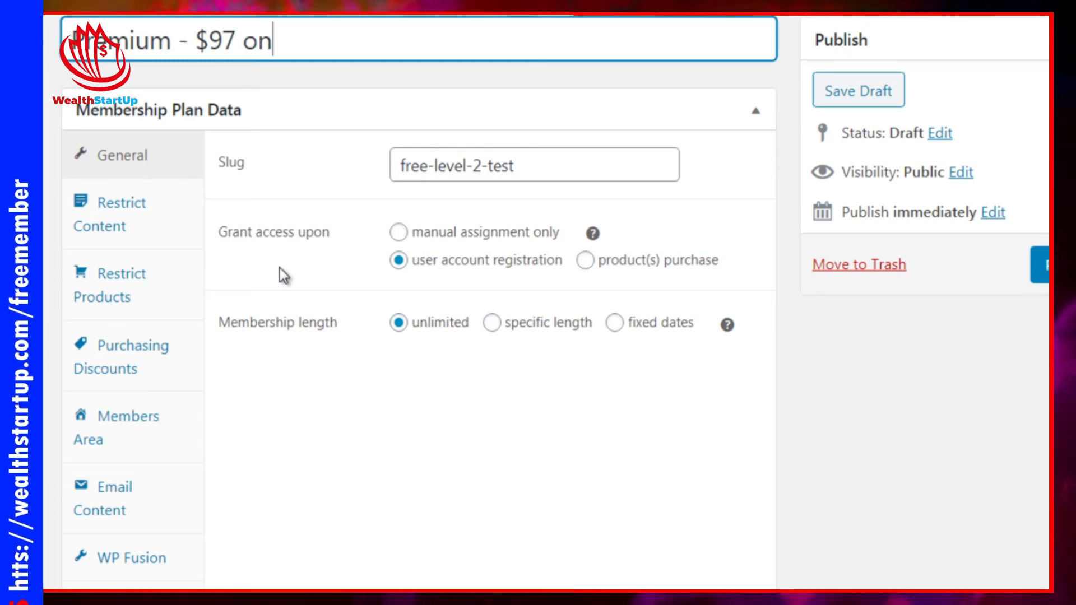
{"action": "type", "text": "e time fee"}
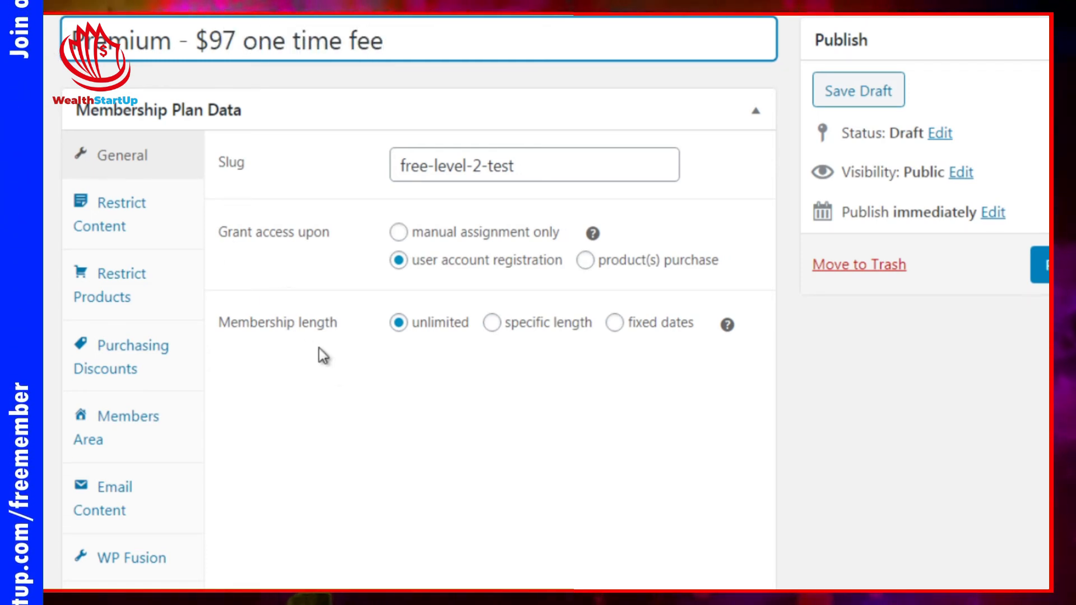
{"action": "type", "text": " (acces"}
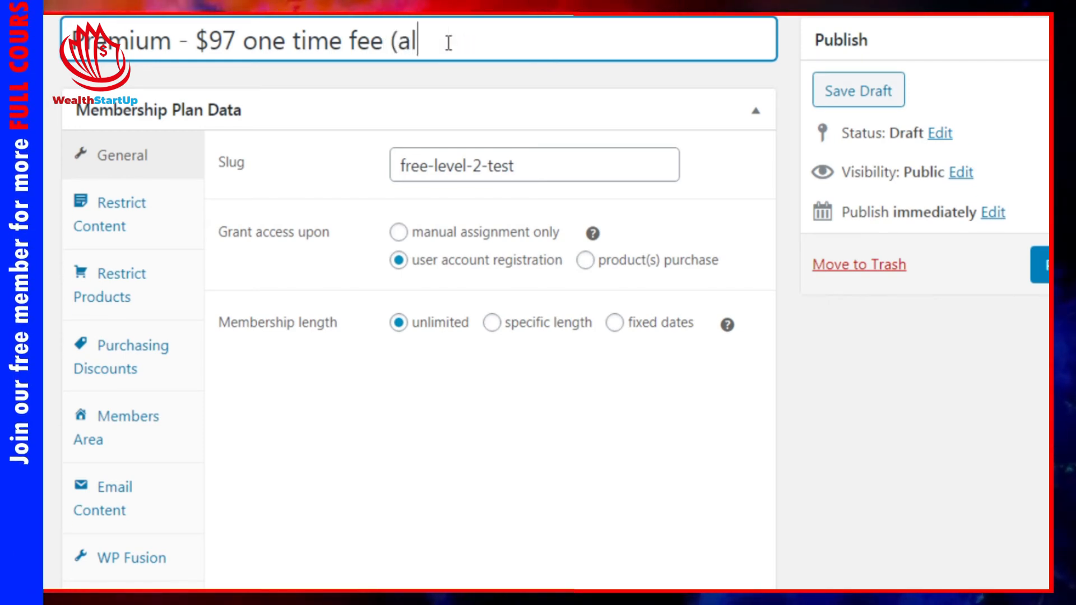
{"action": "type", "text": " access pass)"}
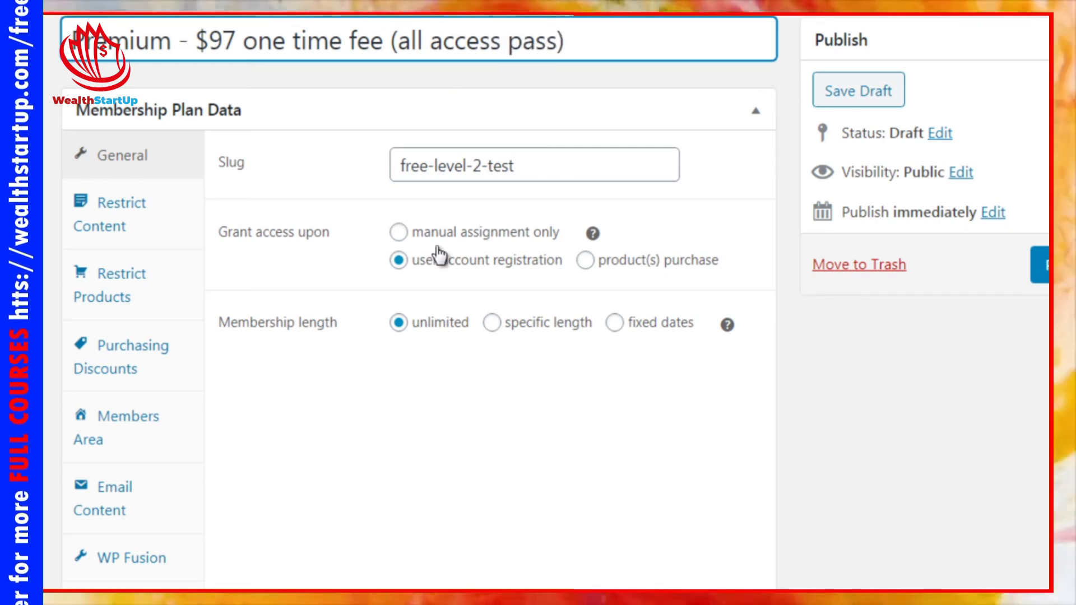
{"action": "left_click", "coordinate": [371, 426]}
- Set the plan's slug to premium-level and grant access upon product(s) purchase
{"action": "left_click_drag", "start_coordinate": [543, 163], "coordinate": [365, 149]}
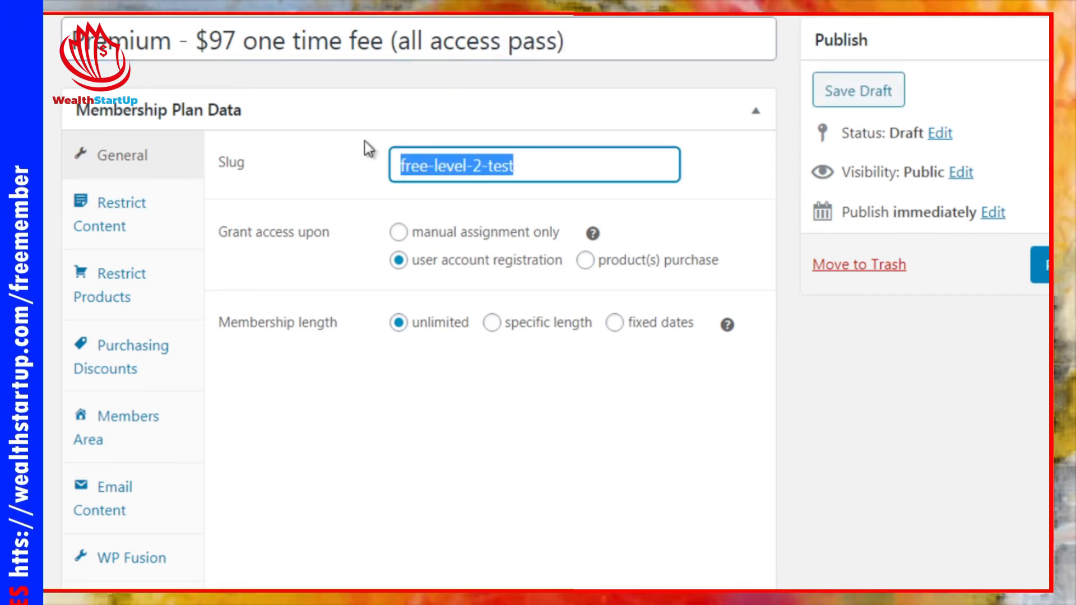
{"action": "type", "text": "premi"}
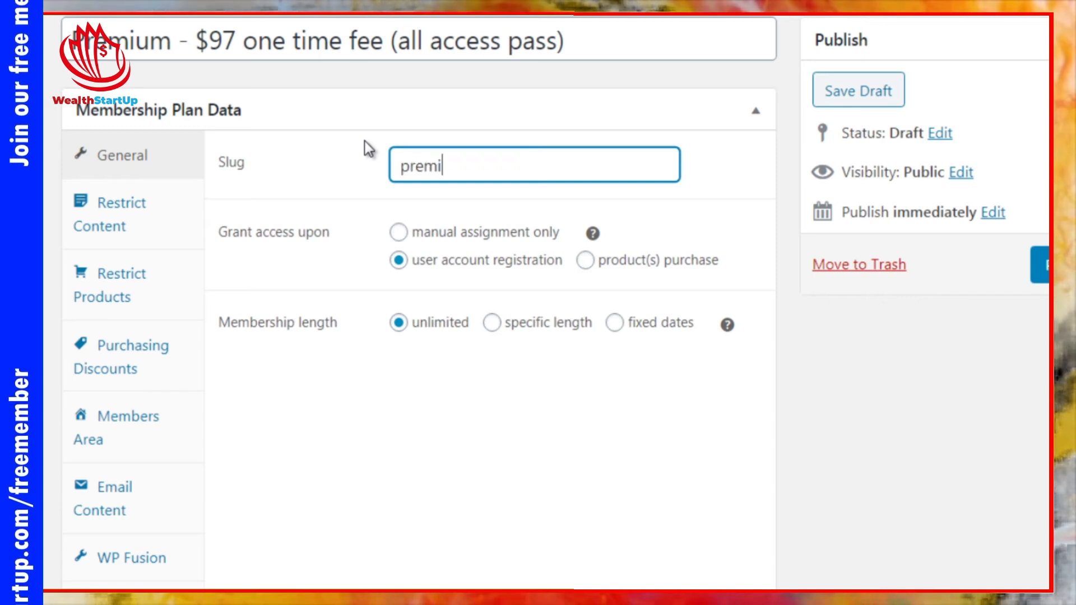
{"action": "type", "text": "um-level"}
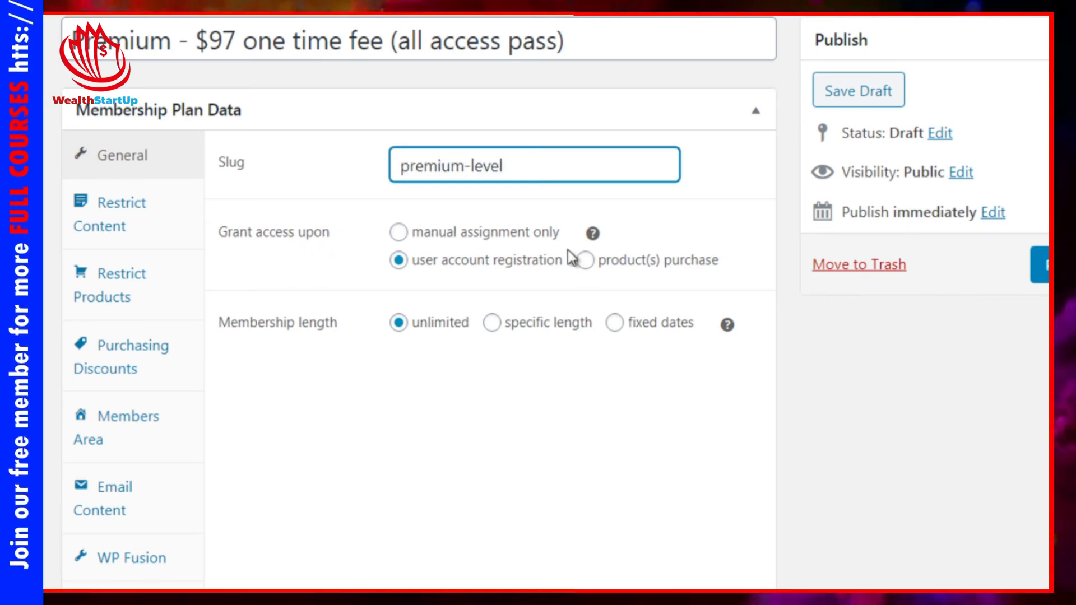
{"action": "left_click", "coordinate": [597, 265]}
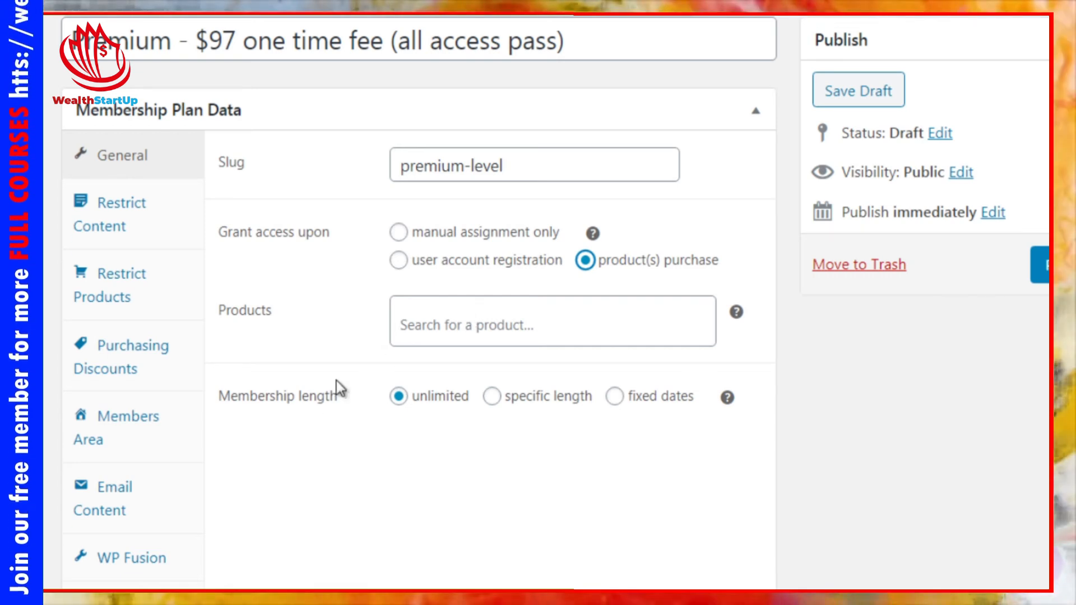
- Check the content type options available for the plan's Pages restriction rule
{"action": "left_click", "coordinate": [180, 229]}
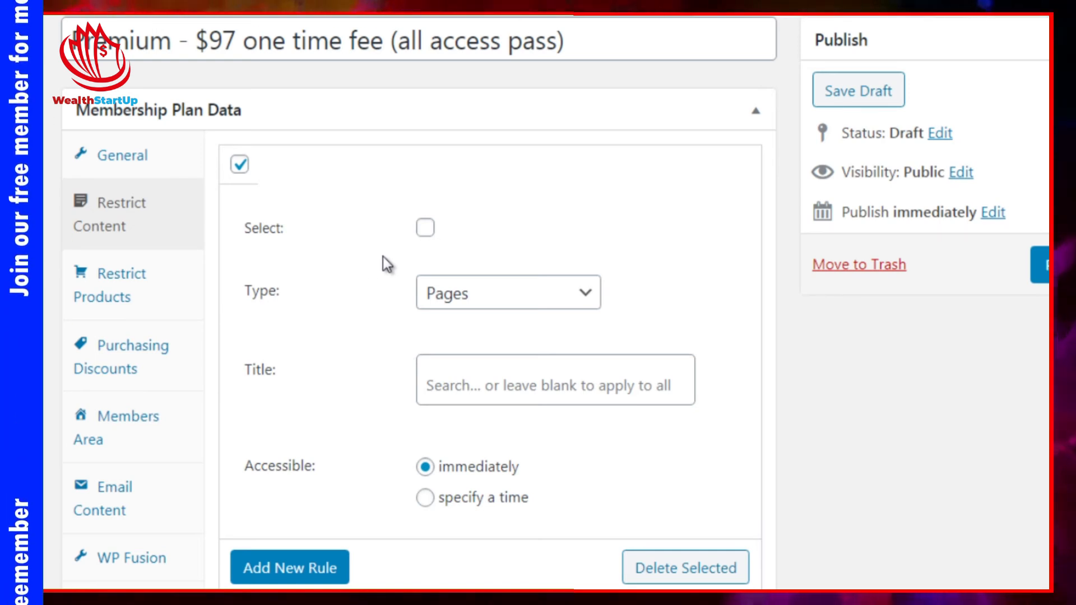
{"action": "left_click", "coordinate": [488, 299]}
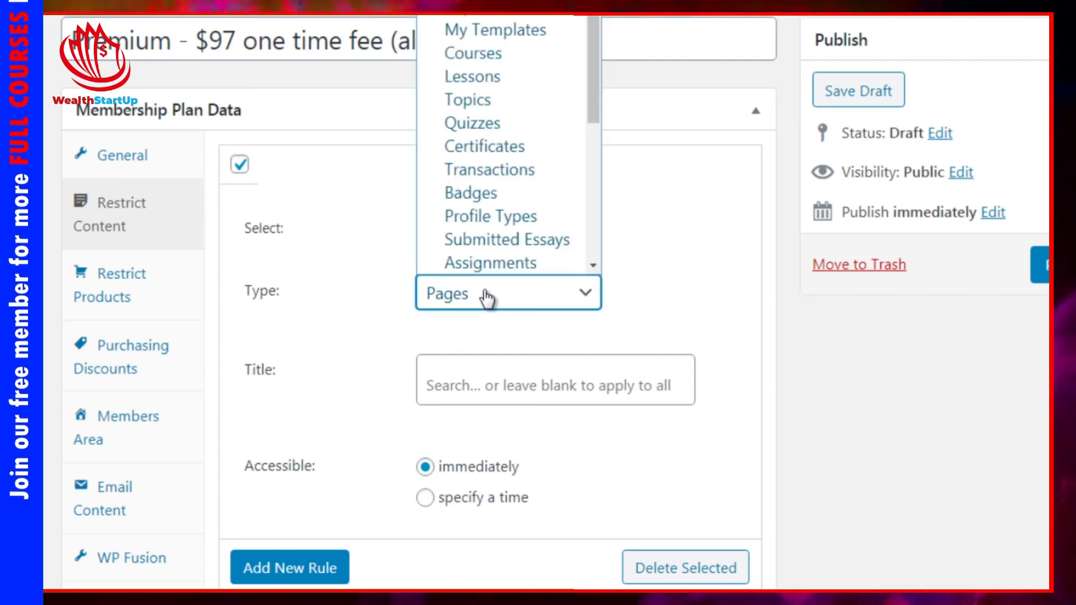
{"action": "left_click", "coordinate": [381, 308]}
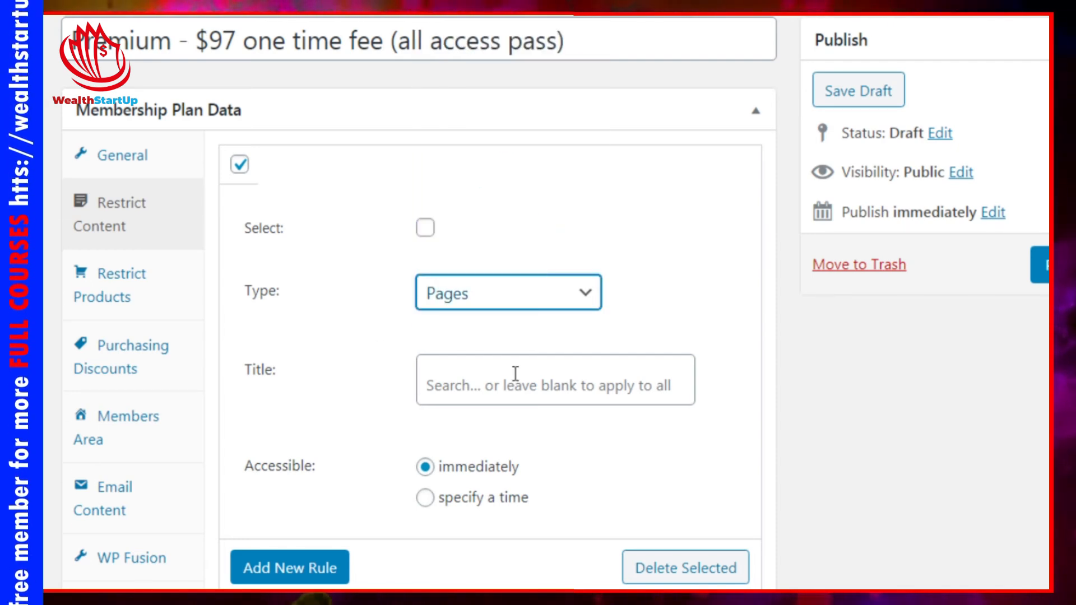
{"action": "left_click", "coordinate": [461, 295]}
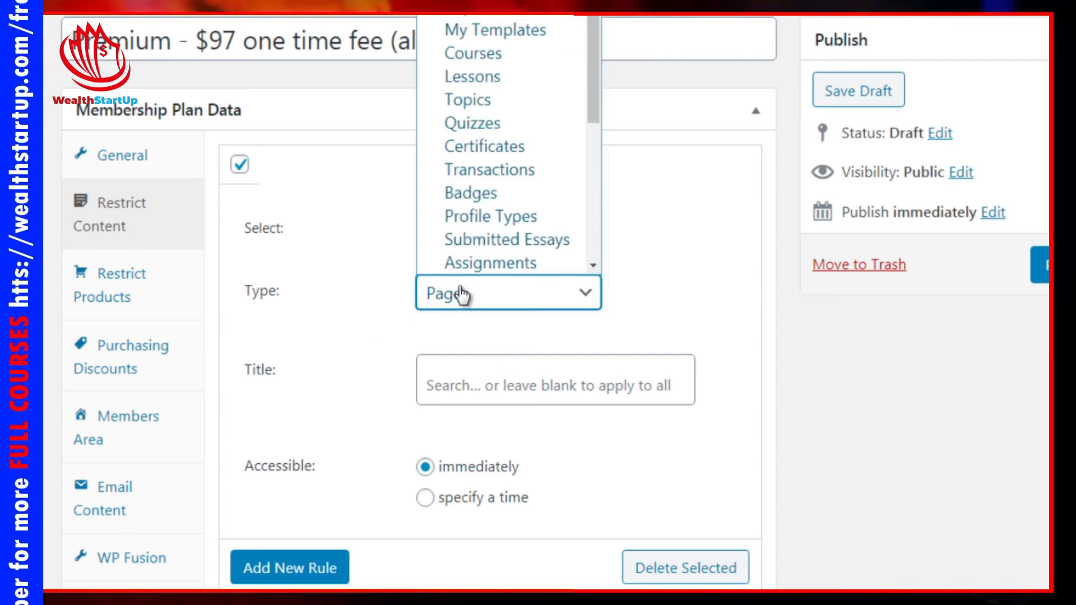
{"action": "left_click", "coordinate": [370, 443]}
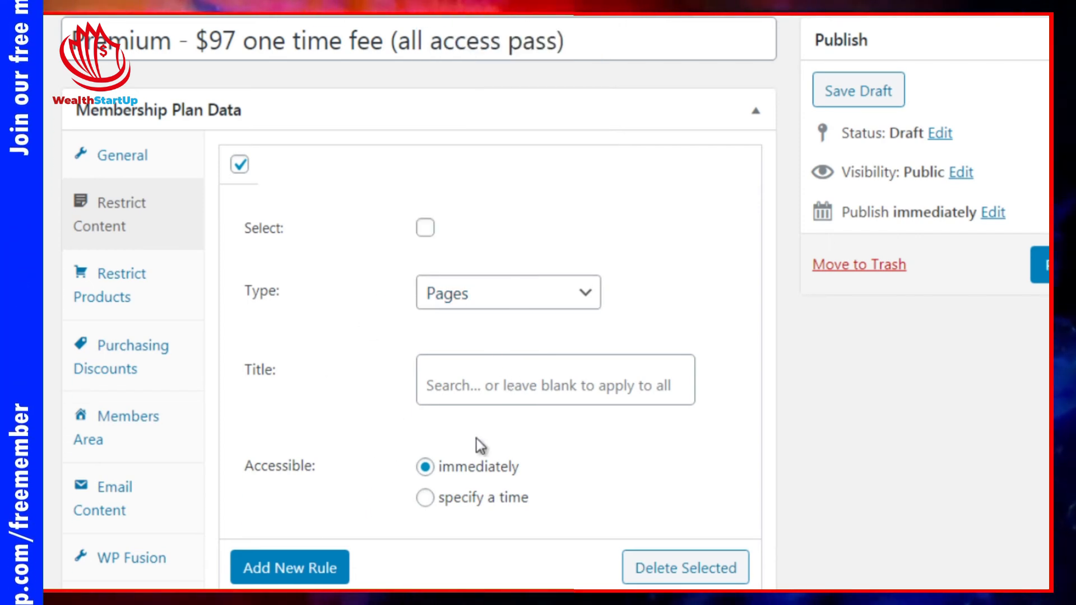
- Add a second content restriction rule to the plan for Posts and review its settings
{"action": "left_click", "coordinate": [273, 572]}
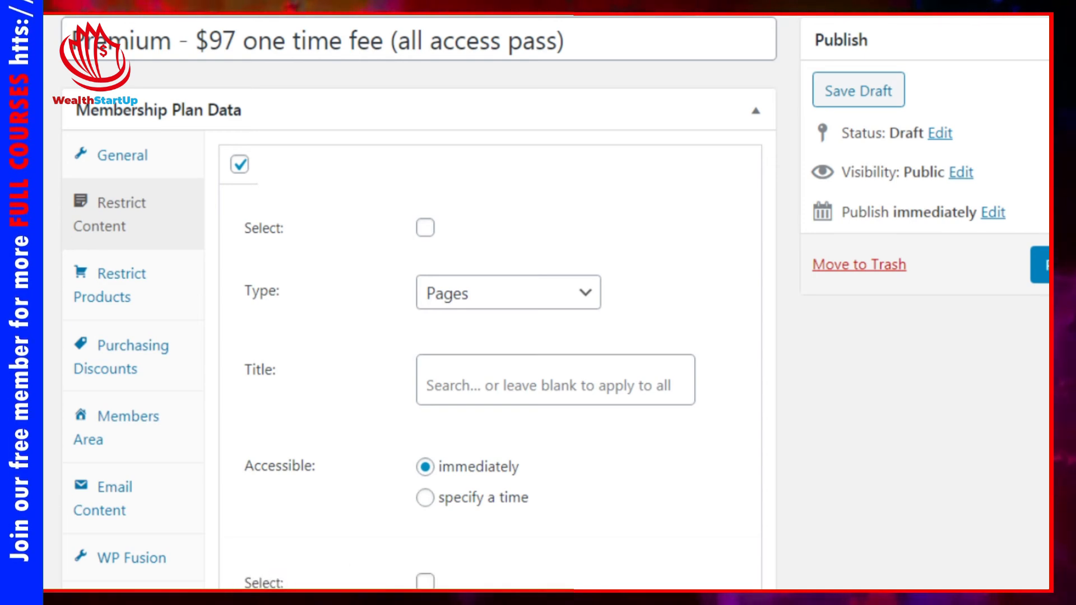
{"action": "scroll", "coordinate": [509, 383], "scroll_direction": "down", "scroll_amount": 5}
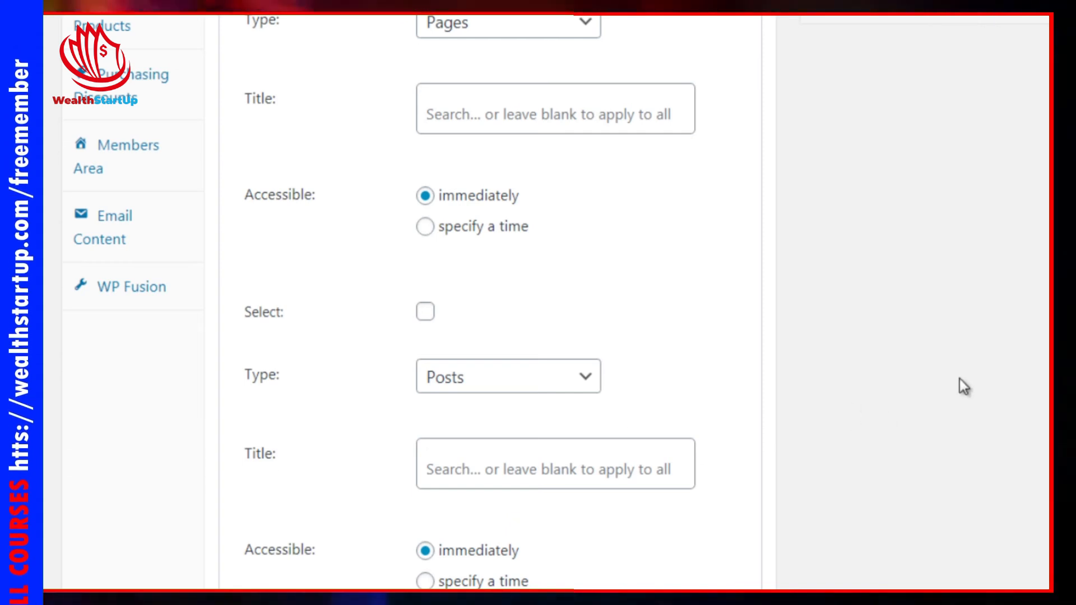
{"action": "scroll", "coordinate": [959, 379], "scroll_direction": "down", "scroll_amount": 2}
{"action": "scroll", "coordinate": [960, 379], "scroll_direction": "up", "scroll_amount": 6}
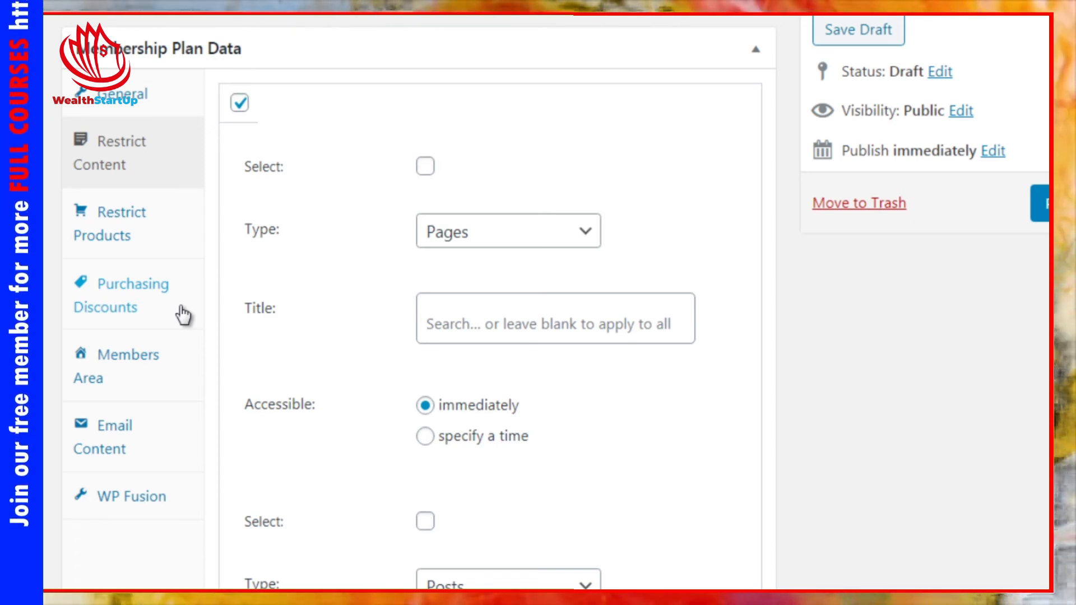
- Include the Content section in the members area and publish the plan, accepting rules that apply to all content
{"action": "left_click", "coordinate": [175, 381]}
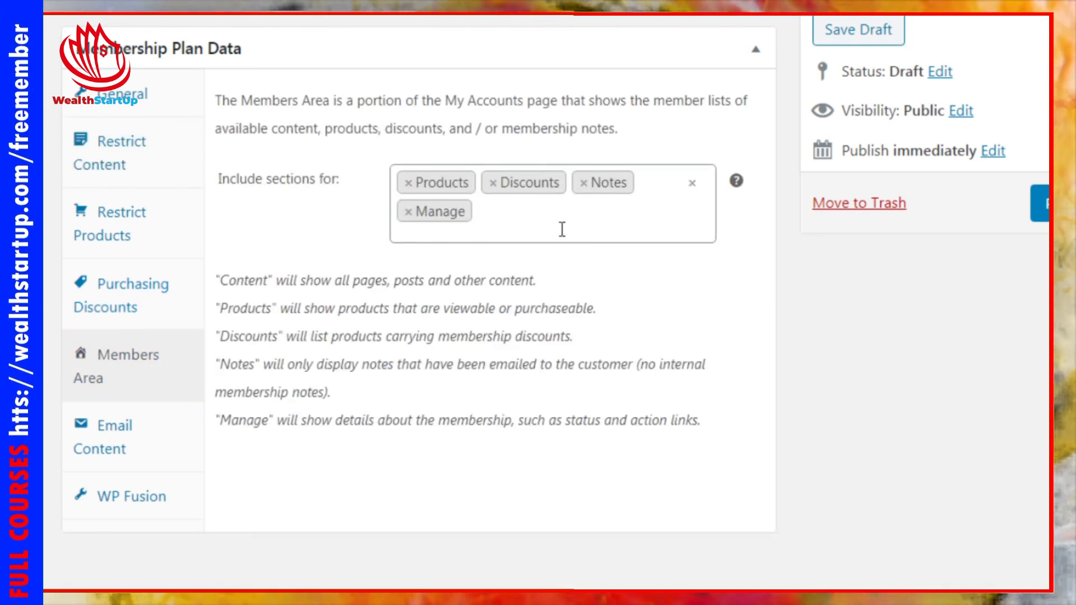
{"action": "left_click", "coordinate": [540, 224]}
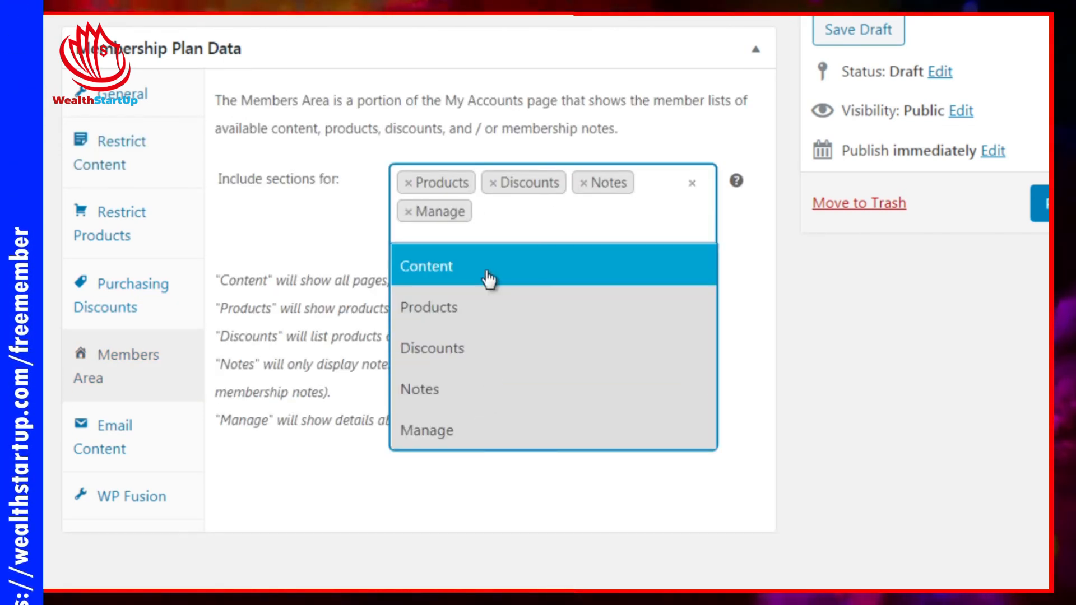
{"action": "left_click", "coordinate": [488, 281]}
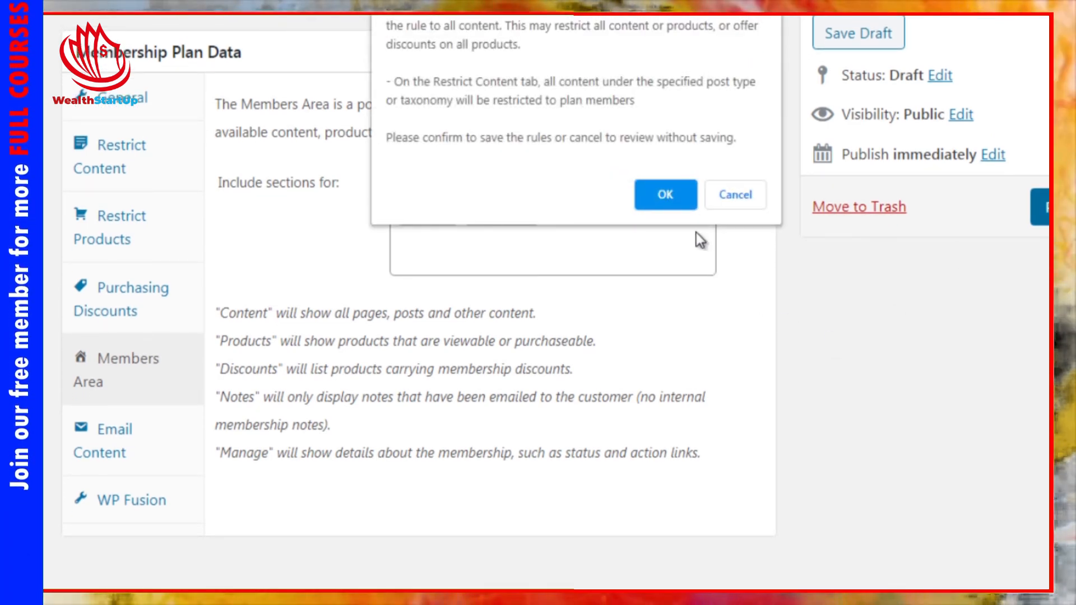
{"action": "left_click", "coordinate": [666, 195]}
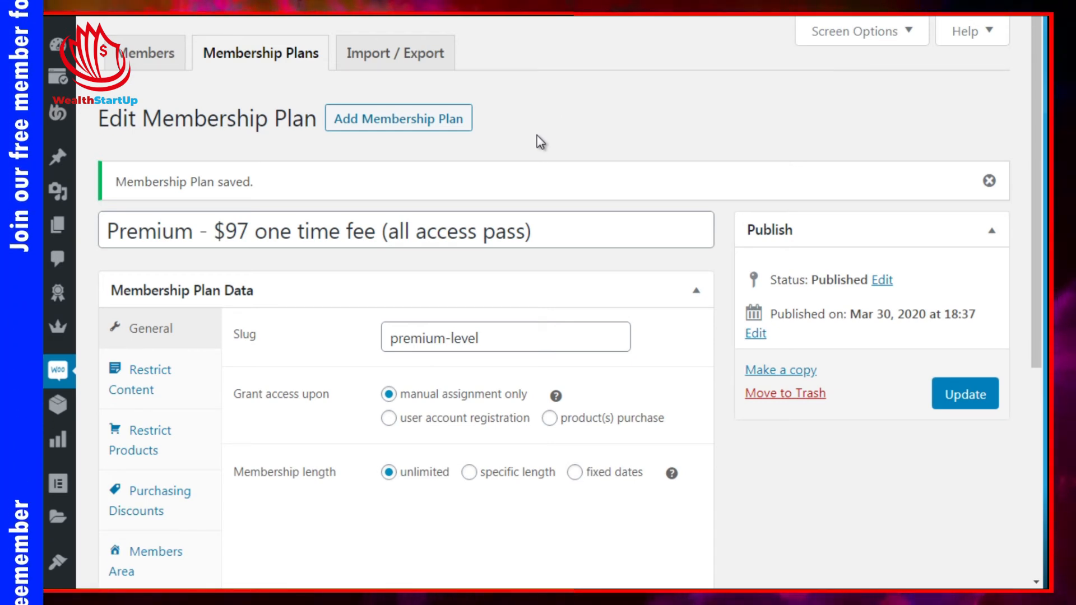
- Start a new product and name it "Premium - $97 one time fee (all access pass)", copying the membership plan's title
{"action": "mouse_move", "coordinate": [65, 409]}
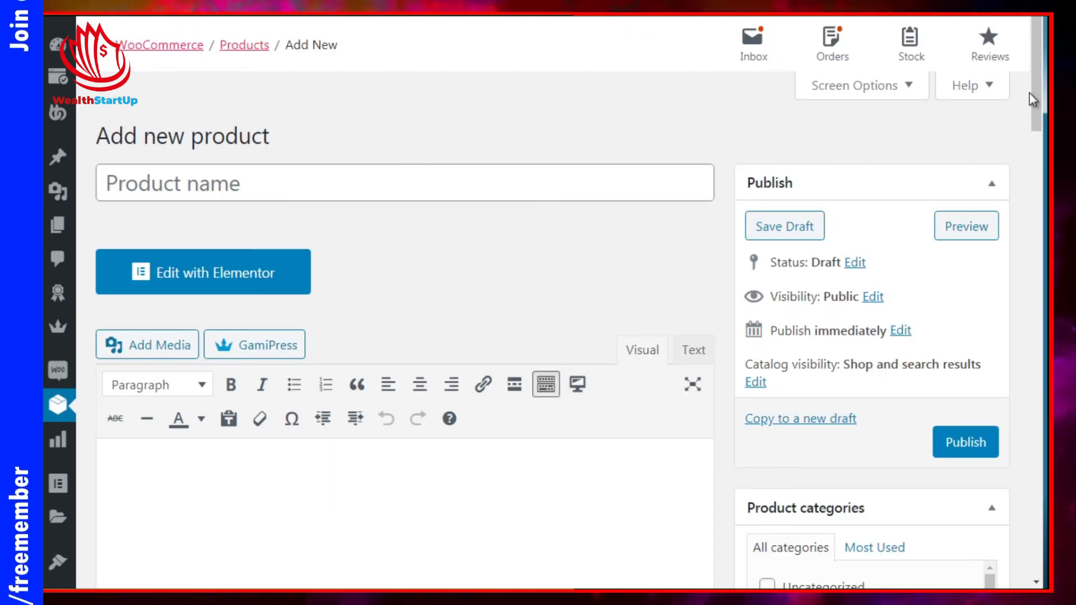
{"action": "left_click_drag", "start_coordinate": [1033, 96], "coordinate": [1034, 106]}
{"action": "left_click", "coordinate": [389, 139]}
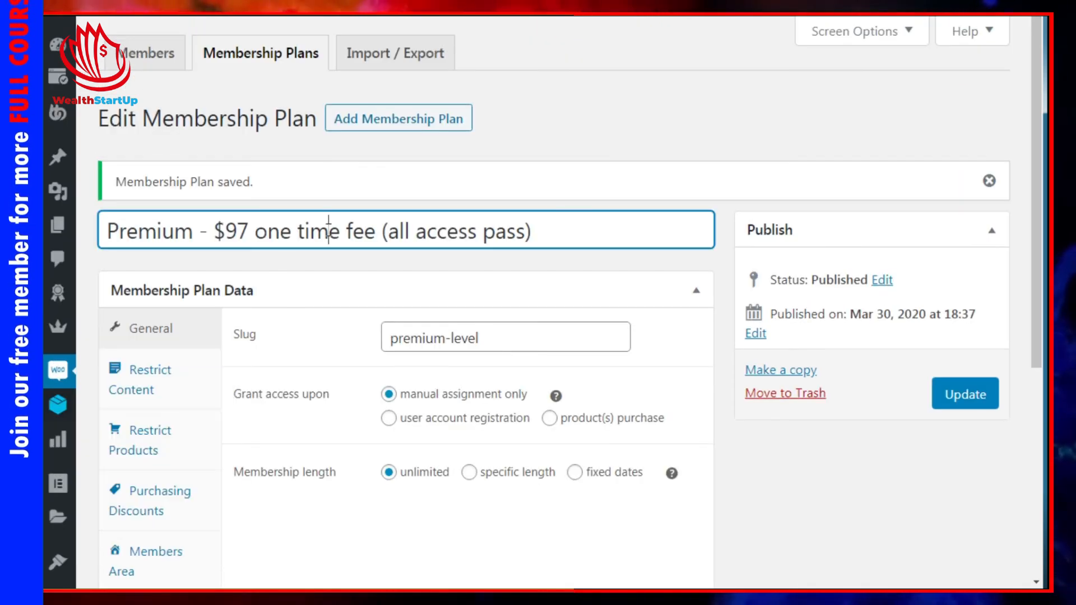
{"action": "triple_click", "coordinate": [329, 231]}
{"action": "right_click", "coordinate": [333, 230]}
{"action": "left_click", "coordinate": [362, 208]}
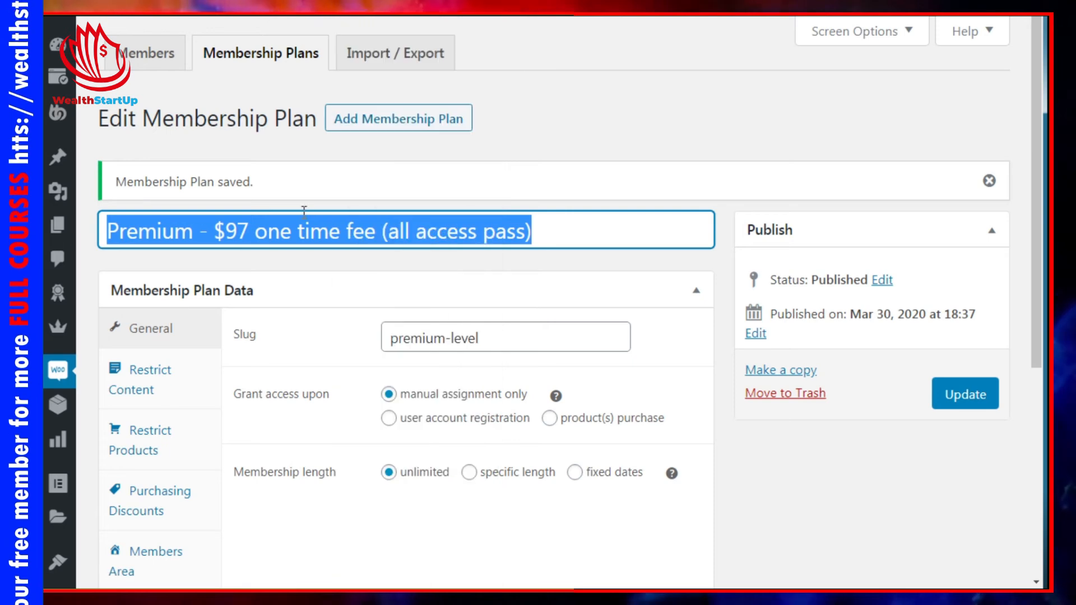
{"action": "right_click", "coordinate": [303, 231]}
{"action": "left_click", "coordinate": [336, 250]}
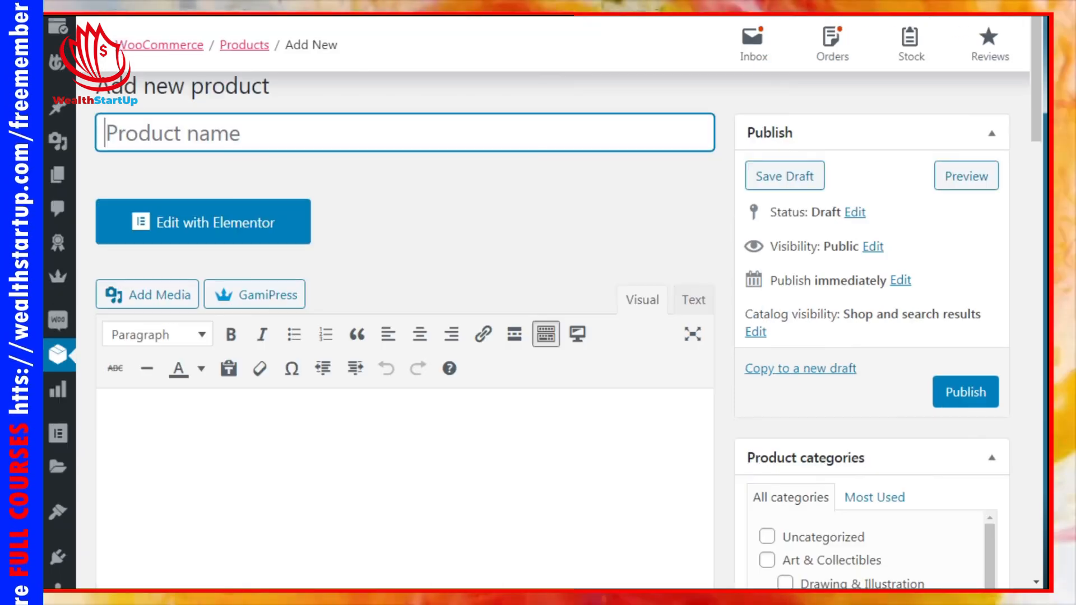
{"action": "right_click", "coordinate": [224, 136]}
{"action": "left_click", "coordinate": [278, 224]}
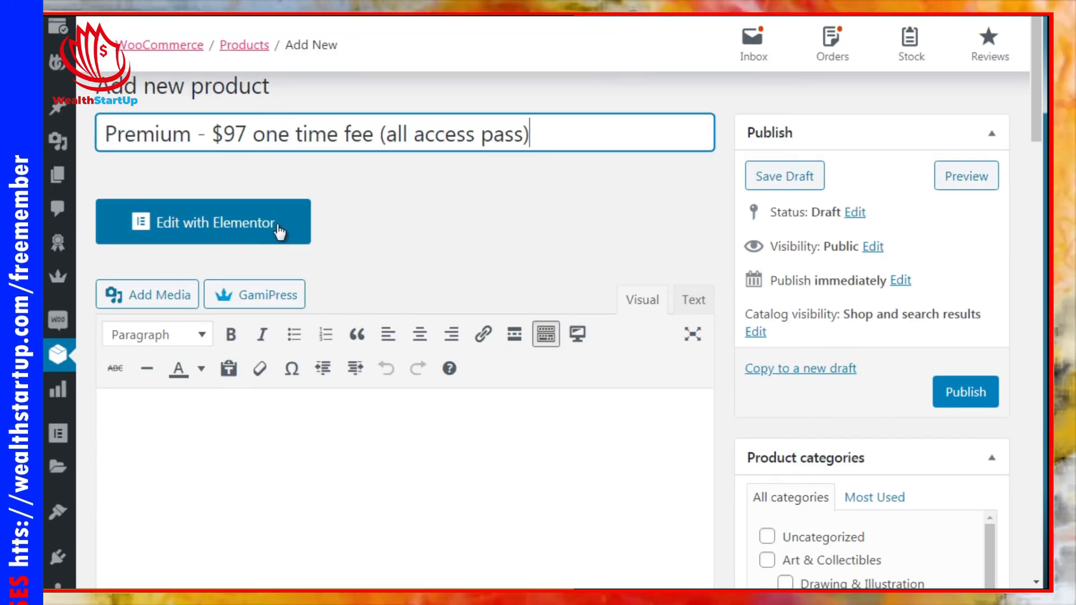
{"action": "left_click", "coordinate": [451, 188]}
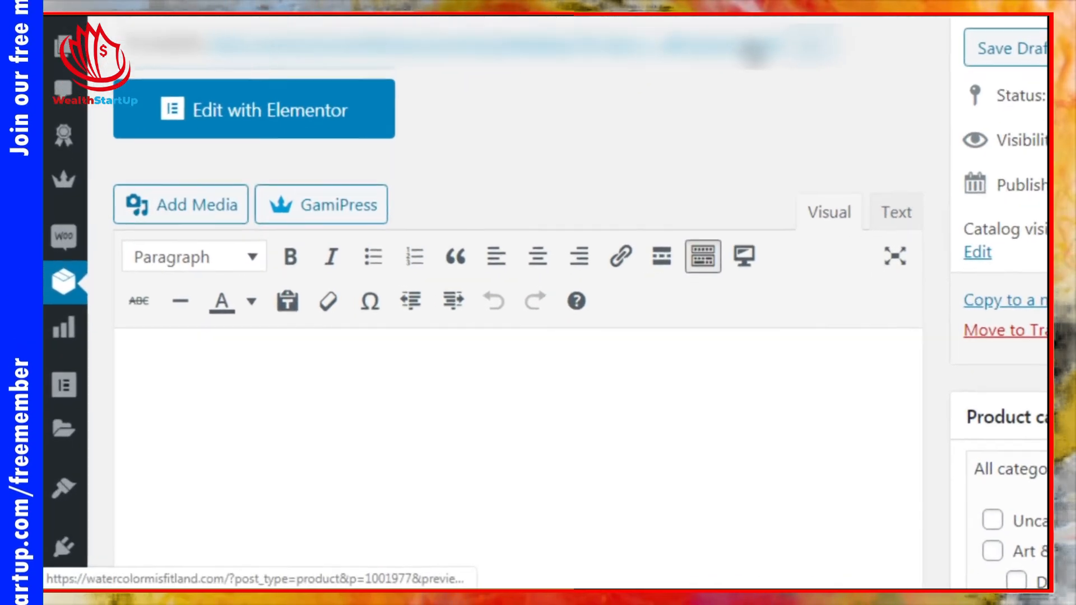
- Write the product description "The description of the Membership plan and the benefits of what people get."
{"action": "scroll", "coordinate": [589, 336], "scroll_direction": "down", "scroll_amount": 3}
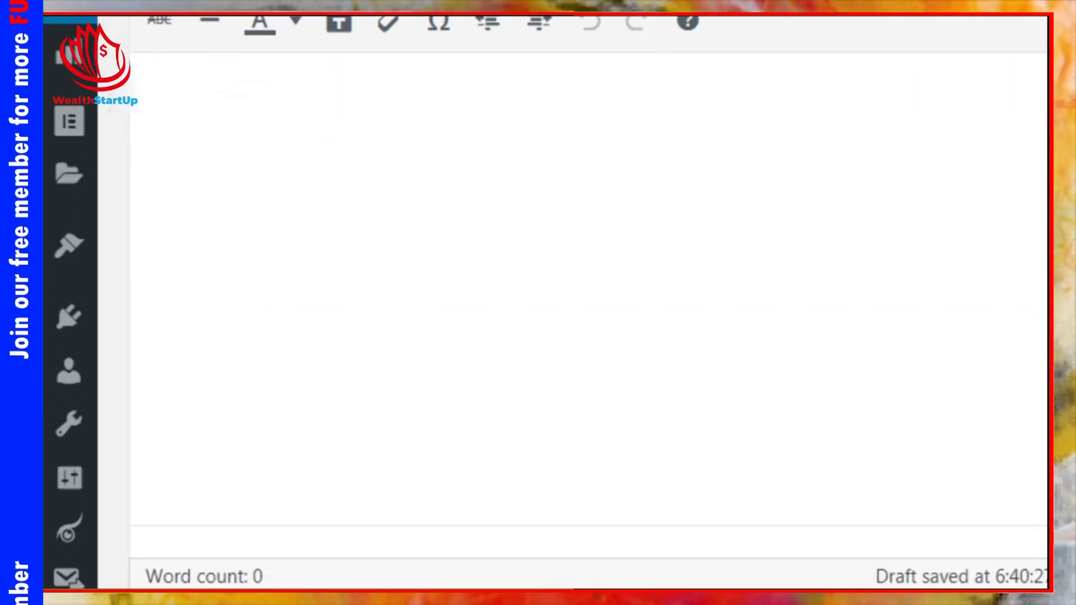
{"action": "scroll", "coordinate": [589, 337], "scroll_direction": "up", "scroll_amount": 1}
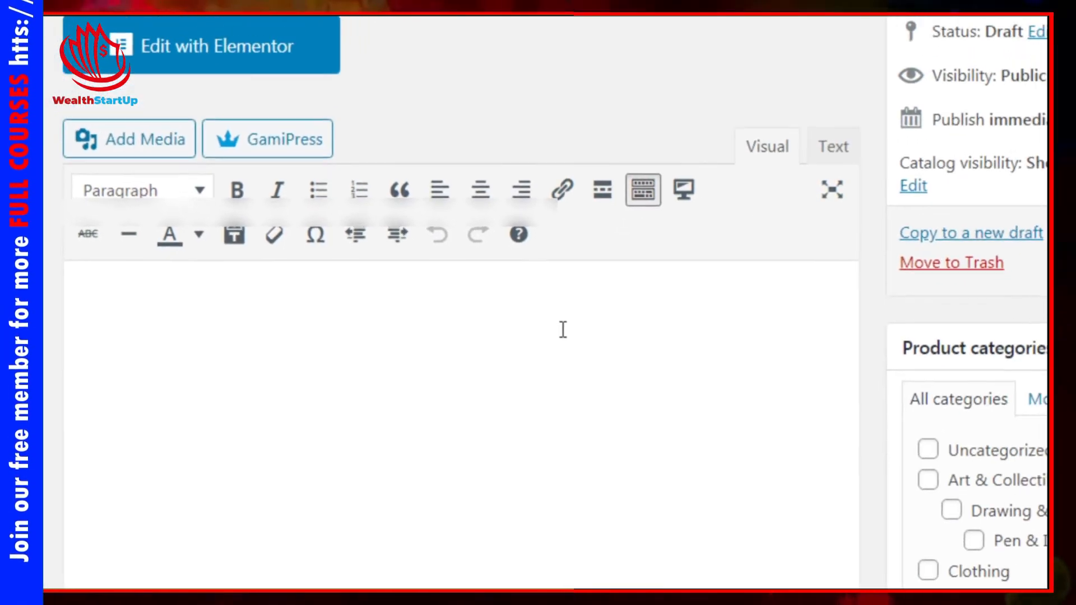
{"action": "left_click", "coordinate": [742, 237]}
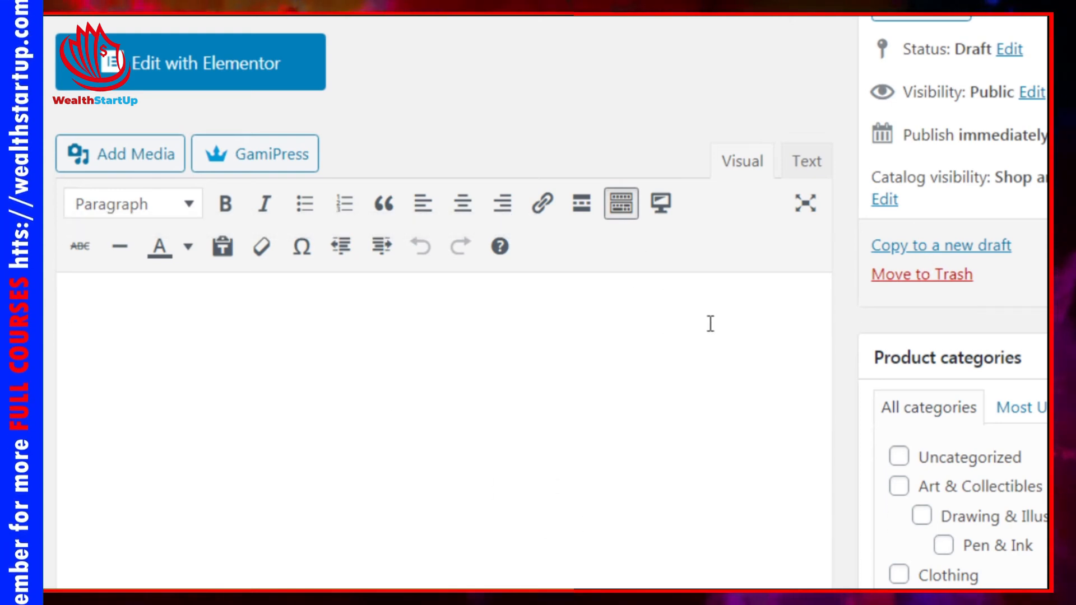
{"action": "type", "text": "The "}
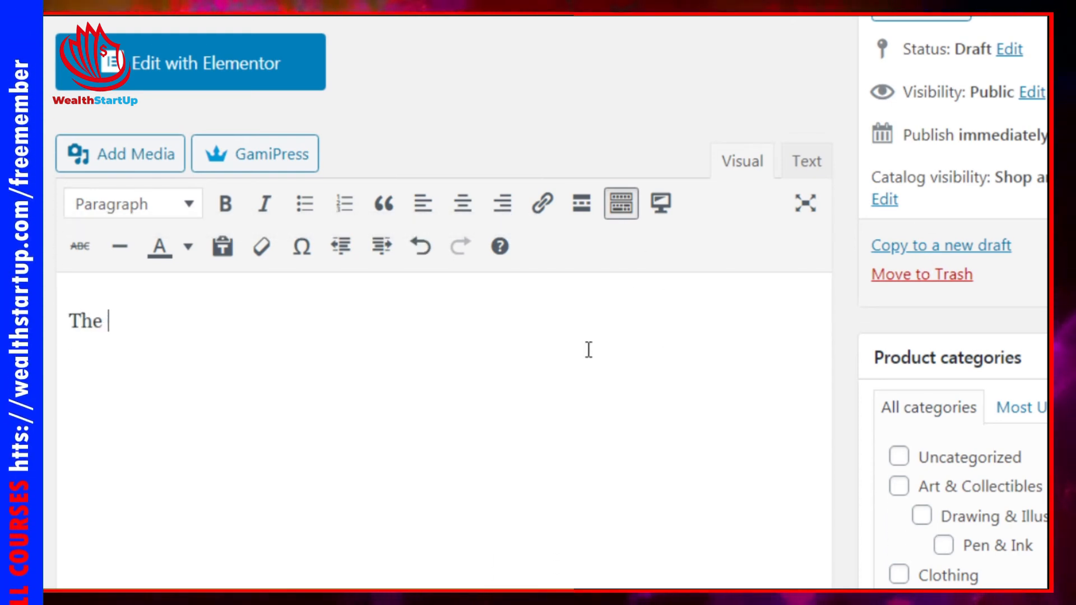
{"action": "type", "text": "description "}
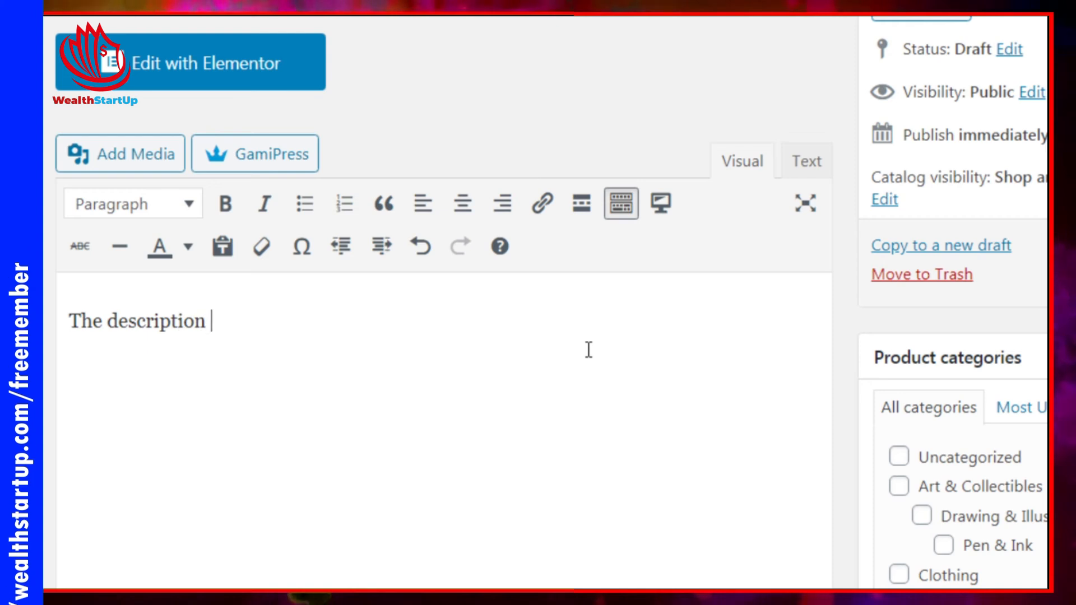
{"action": "type", "text": "of the Membership "}
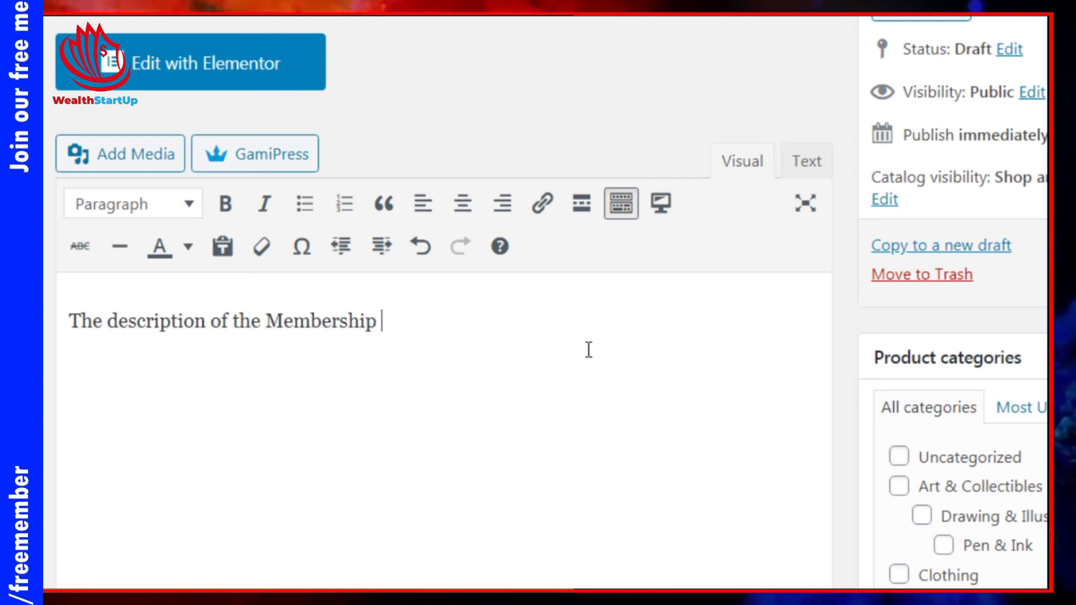
{"action": "type", "text": "plan and the benef"}
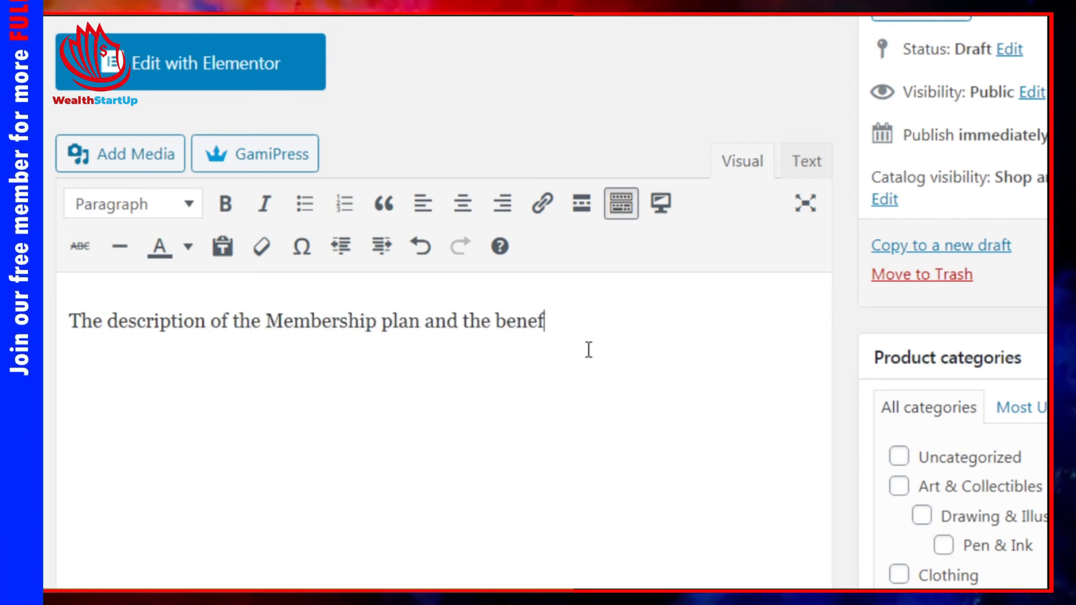
{"action": "type", "text": "its of what people get."}
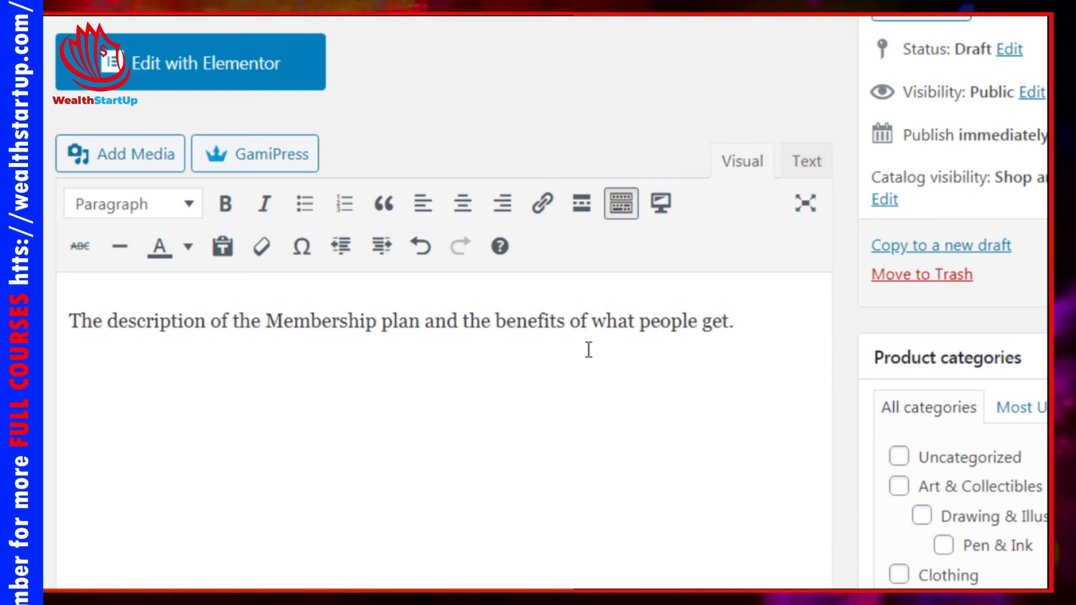
- Start a new product category and enter "Membership plans" as its name
{"action": "scroll", "coordinate": [589, 349], "scroll_direction": "down", "scroll_amount": 5}
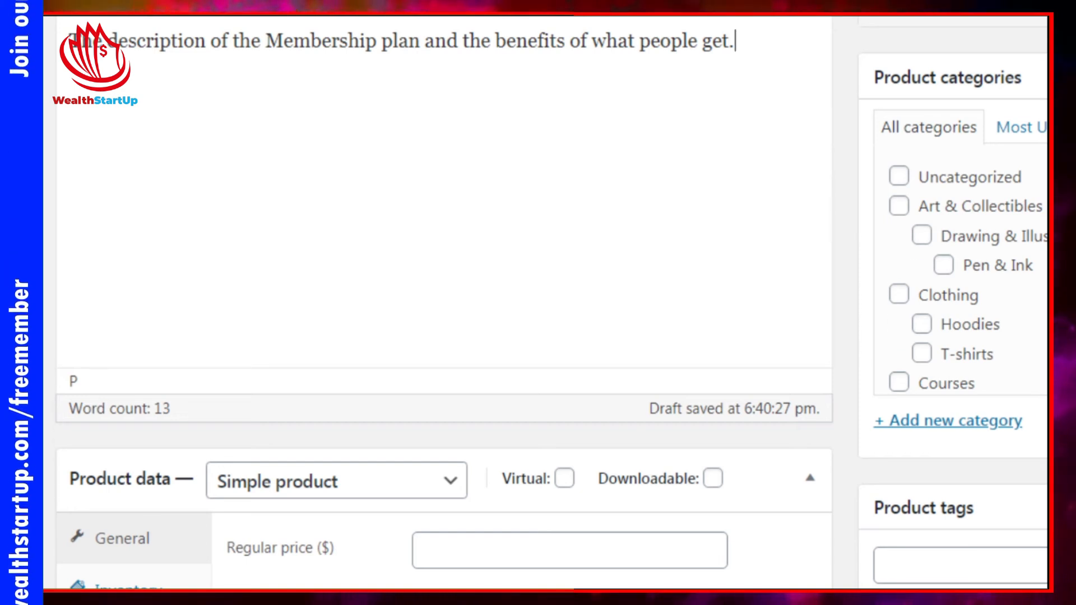
{"action": "scroll", "coordinate": [544, 314], "scroll_direction": "down", "scroll_amount": 1}
{"action": "scroll", "coordinate": [544, 314], "scroll_direction": "up", "scroll_amount": 1}
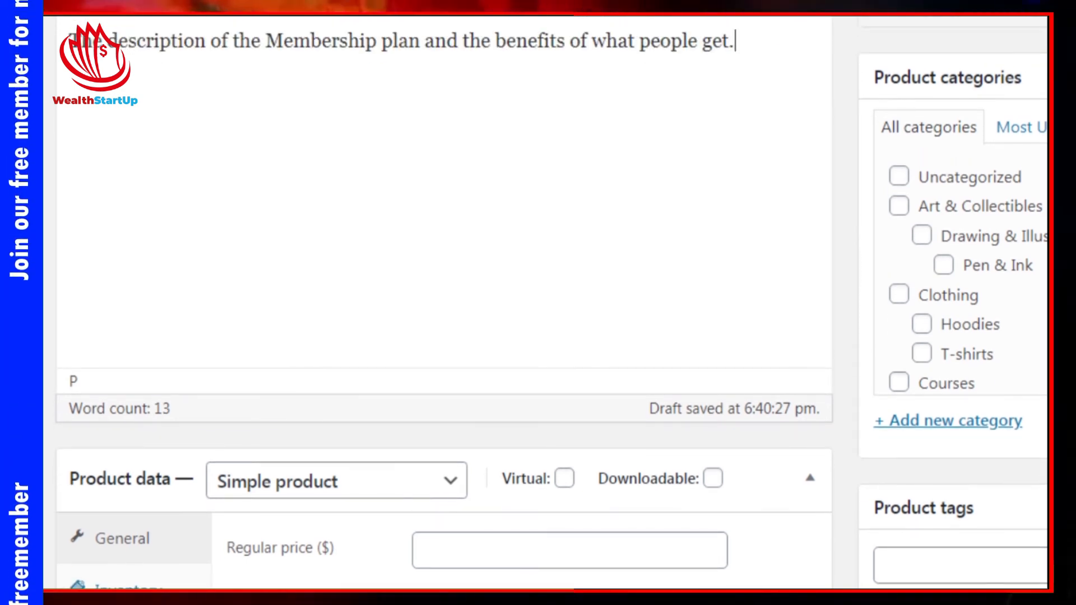
{"action": "left_click", "coordinate": [990, 426]}
{"action": "type", "text": "Membership plans"}
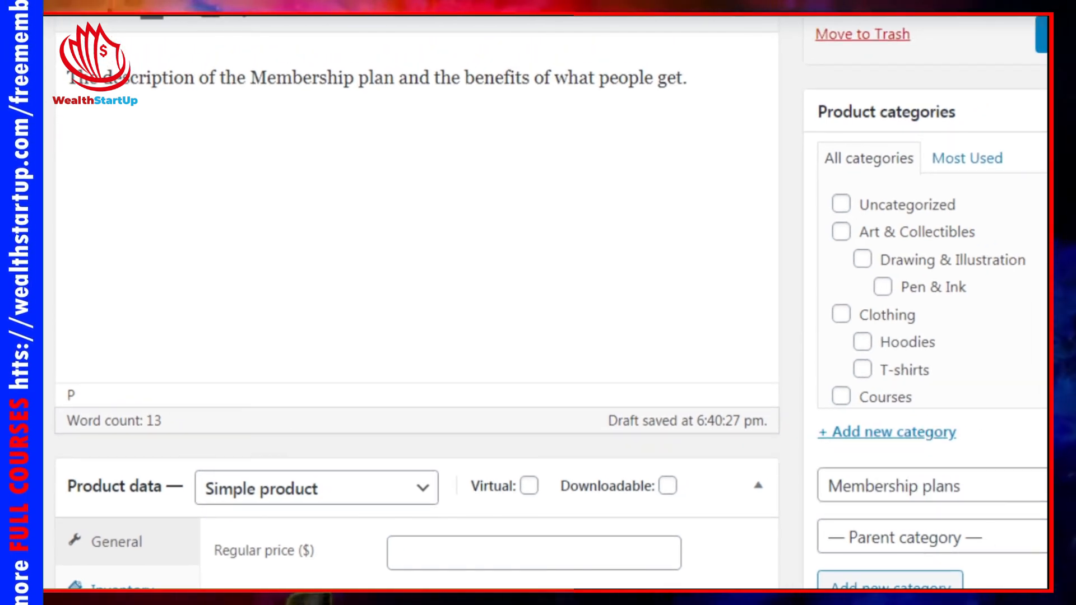
- Keep the product type as Simple product and mark the product as Virtual
{"action": "scroll", "coordinate": [539, 303], "scroll_direction": "down", "scroll_amount": 5}
{"action": "scroll", "coordinate": [538, 302], "scroll_direction": "down", "scroll_amount": 1}
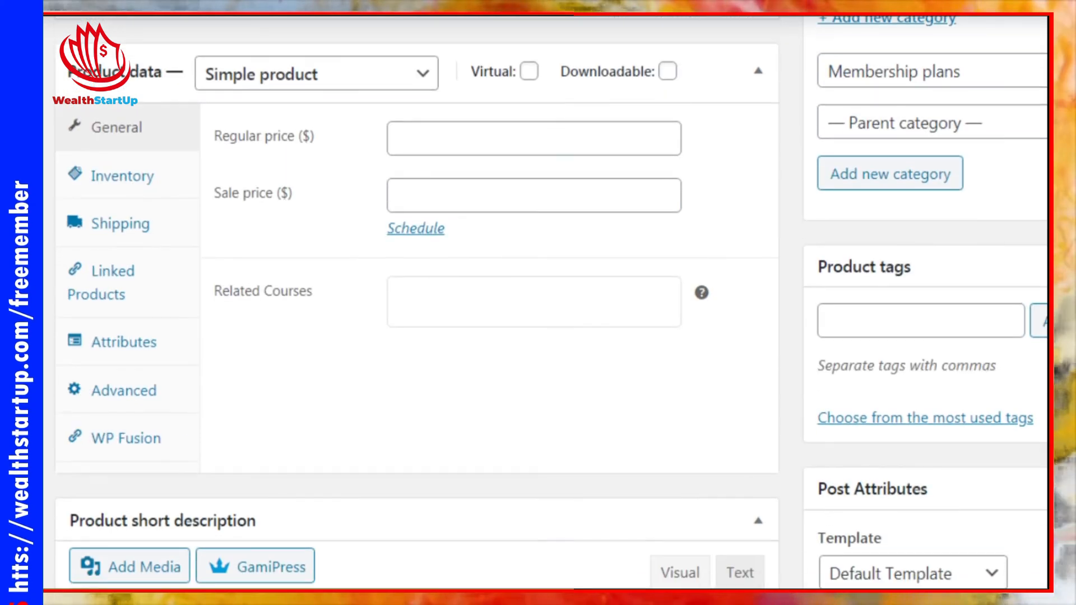
{"action": "scroll", "coordinate": [539, 303], "scroll_direction": "up", "scroll_amount": 1}
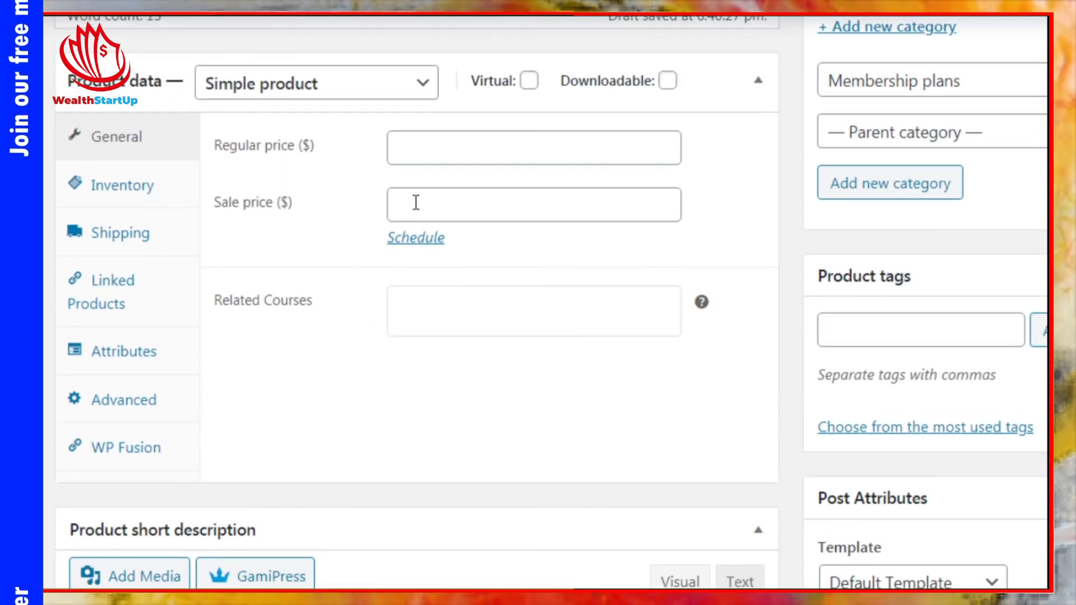
{"action": "left_click", "coordinate": [297, 89]}
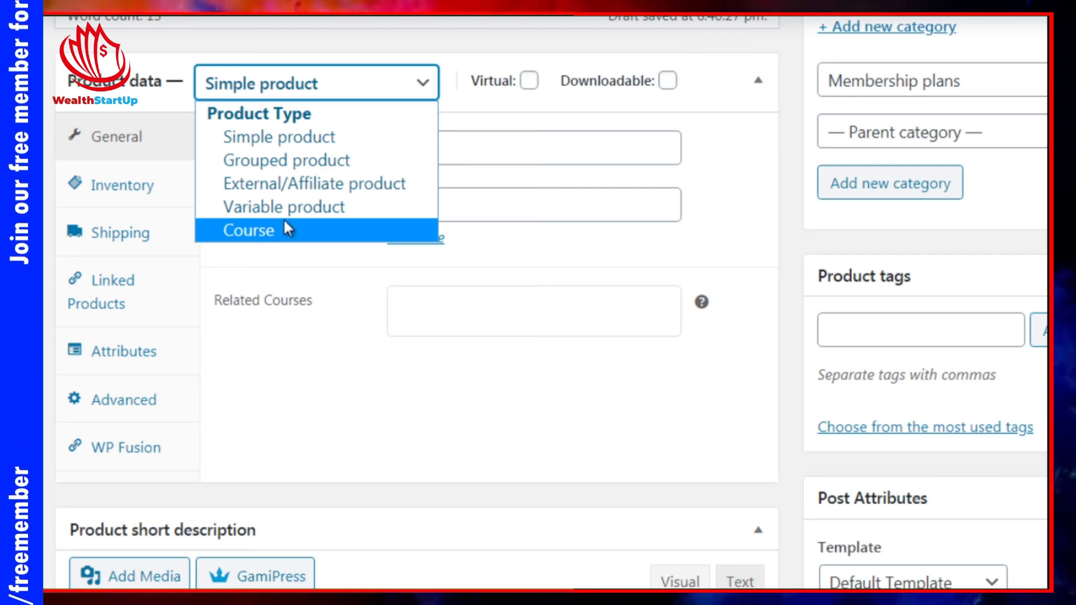
{"action": "left_click", "coordinate": [311, 139]}
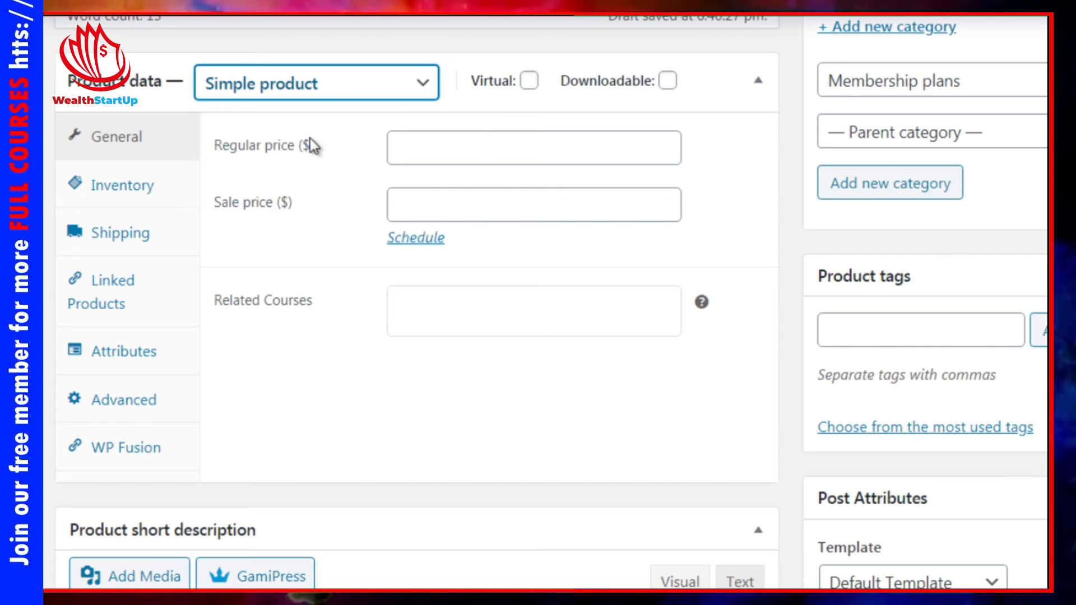
{"action": "left_click", "coordinate": [529, 81]}
{"action": "left_click", "coordinate": [528, 84]}
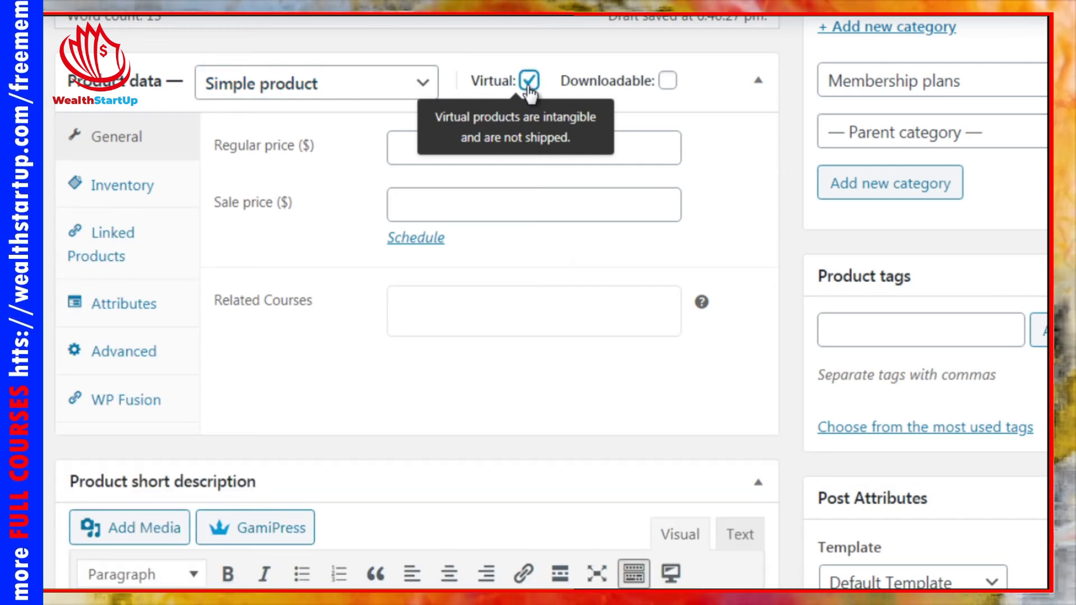
- Set the product's regular price to $197 and its sale price to $97
{"action": "left_click", "coordinate": [421, 145]}
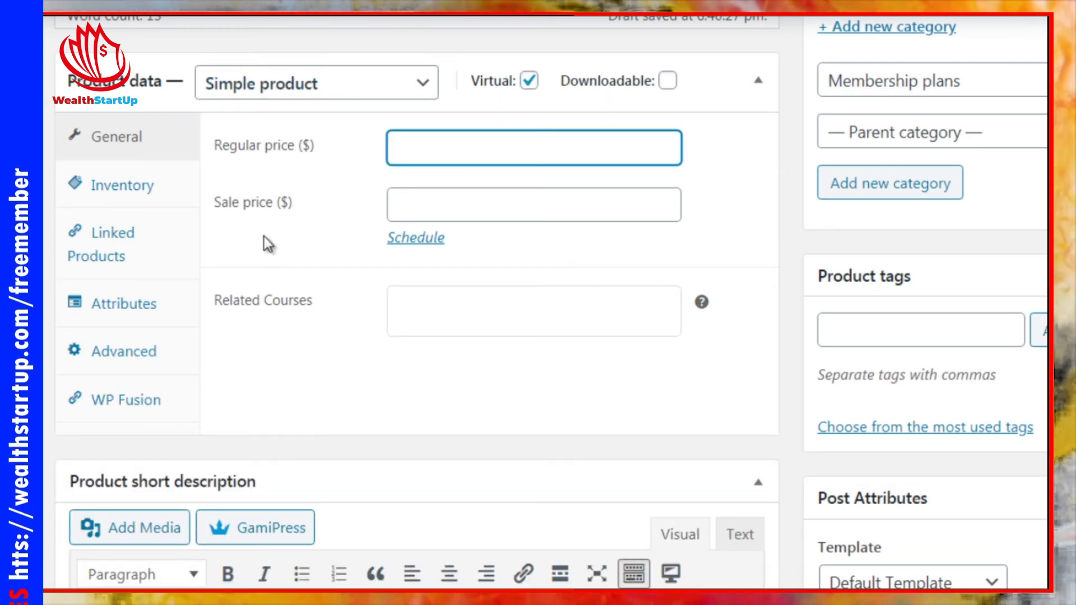
{"action": "type", "text": "`9"}
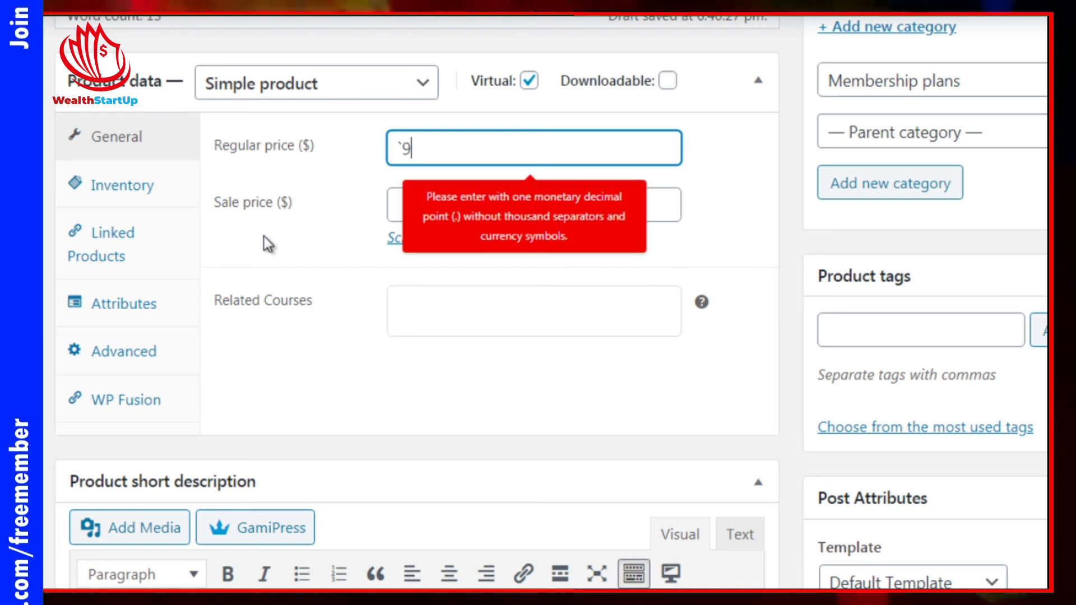
{"action": "key", "text": "BackSpace"}
{"action": "type", "text": "197"}
{"action": "key", "text": "Tab"}
{"action": "type", "text": "97"}
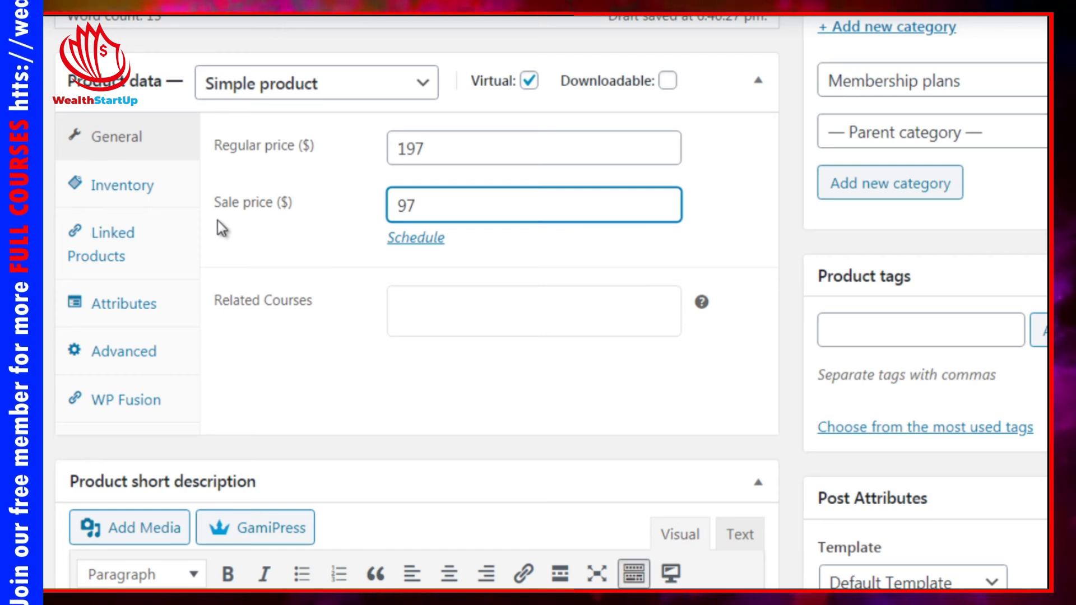
{"action": "left_click", "coordinate": [205, 200]}
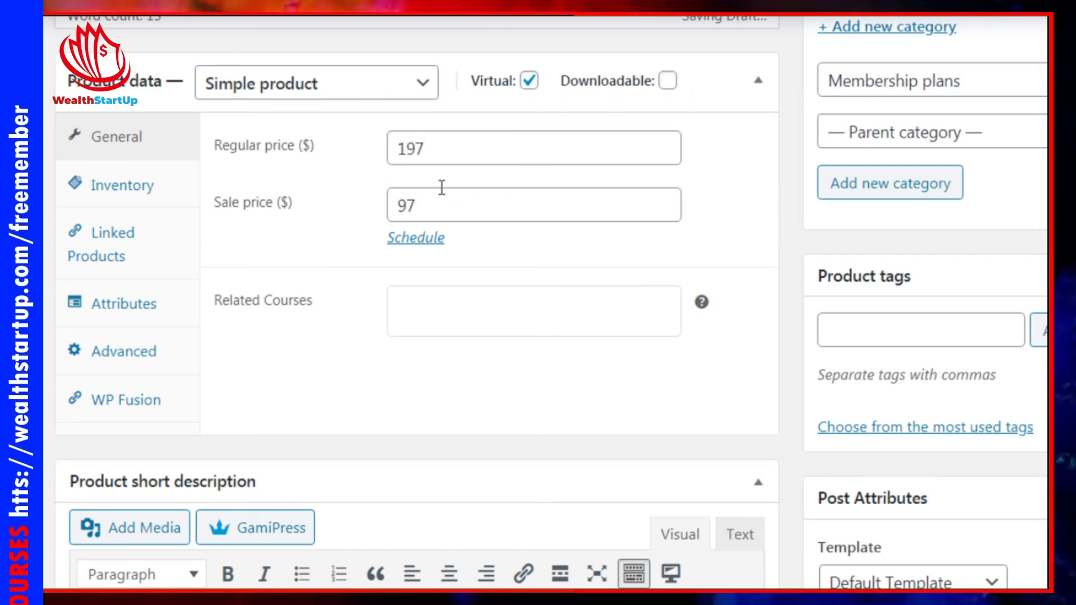
{"action": "left_click_drag", "start_coordinate": [447, 209], "coordinate": [397, 205]}
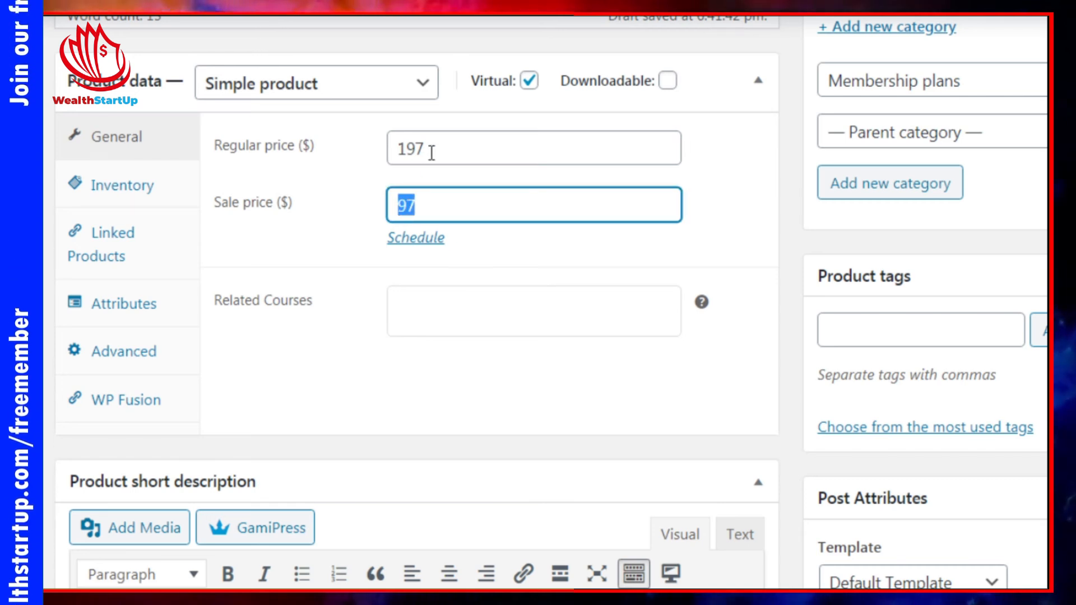
{"action": "left_click_drag", "start_coordinate": [432, 152], "coordinate": [385, 163]}
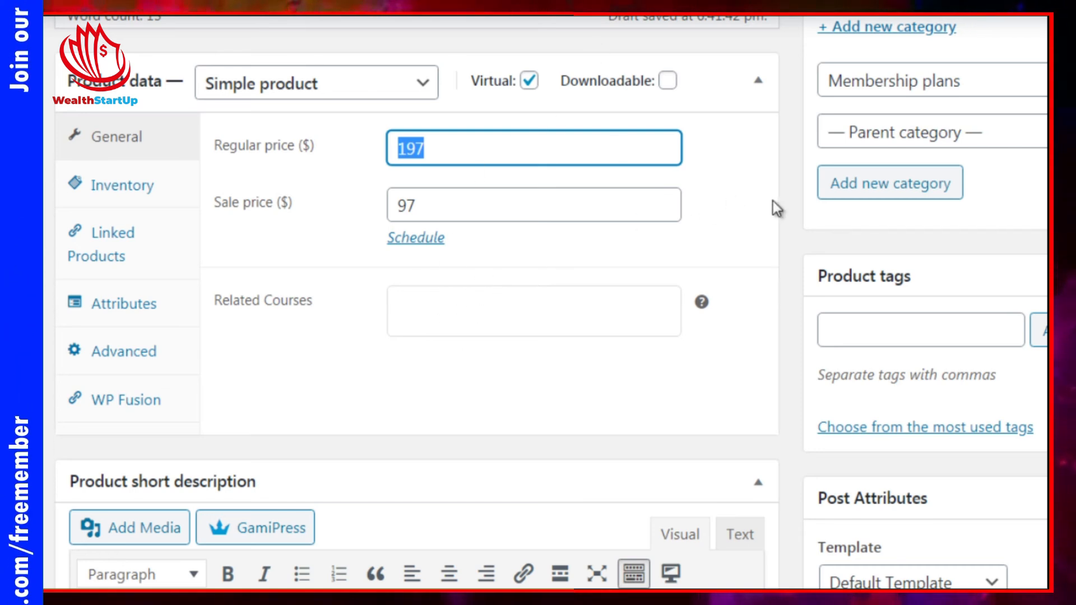
{"action": "left_click", "coordinate": [794, 201]}
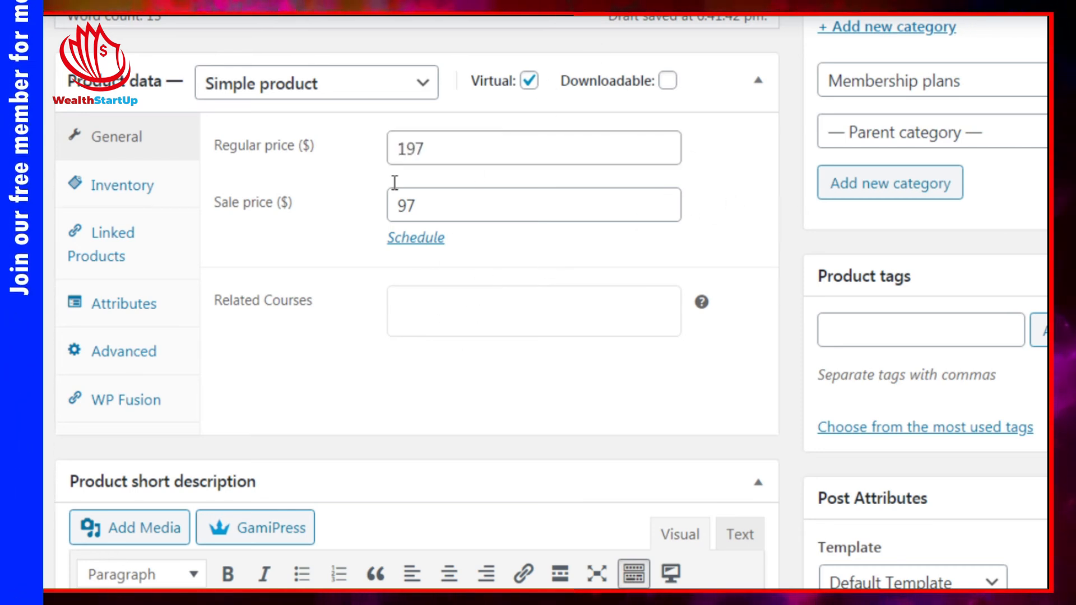
- Review the product's Inventory, Linked Products, Attributes and Advanced settings, including the purchase note field
{"action": "left_click", "coordinate": [168, 198]}
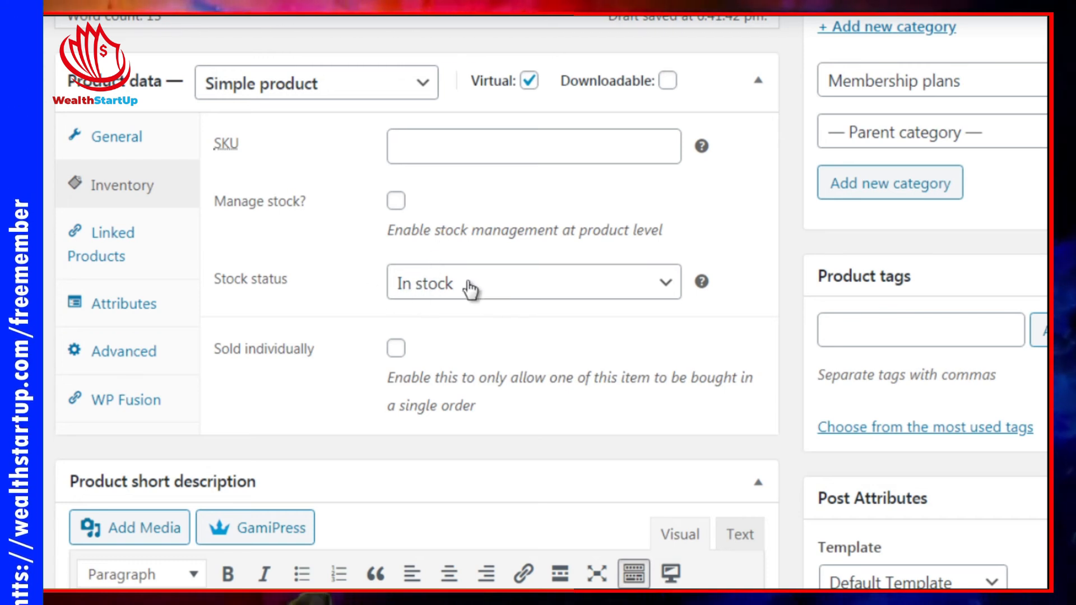
{"action": "left_click", "coordinate": [148, 257]}
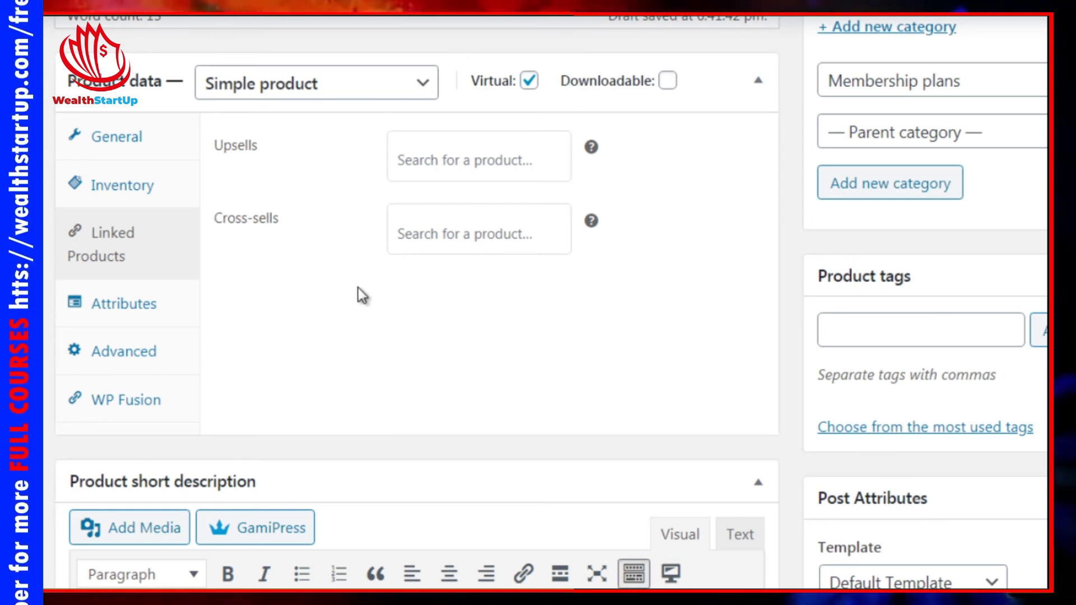
{"action": "left_click", "coordinate": [185, 318]}
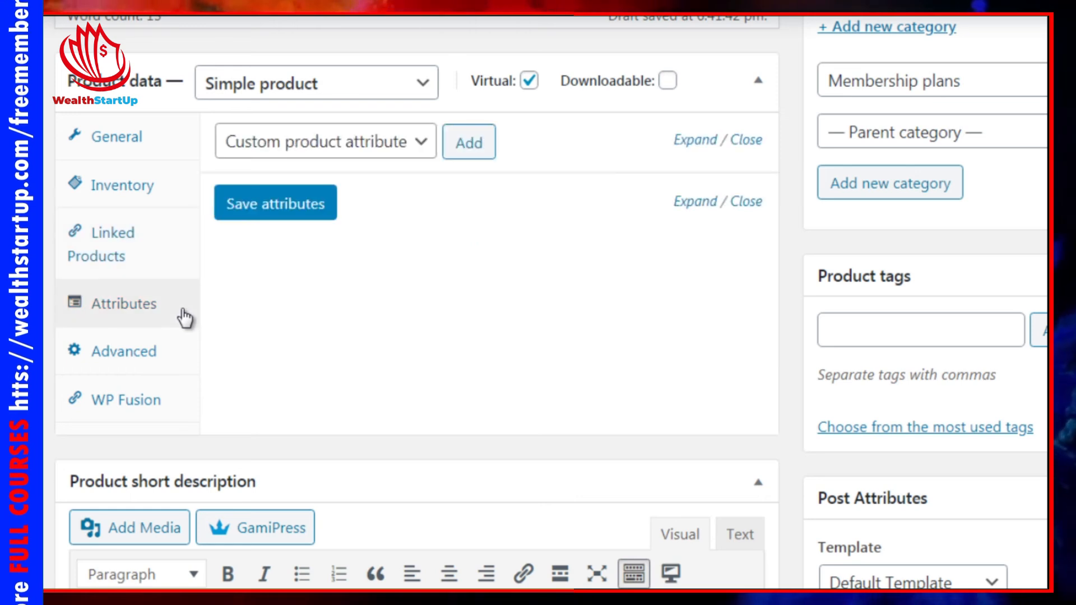
{"action": "left_click", "coordinate": [185, 361]}
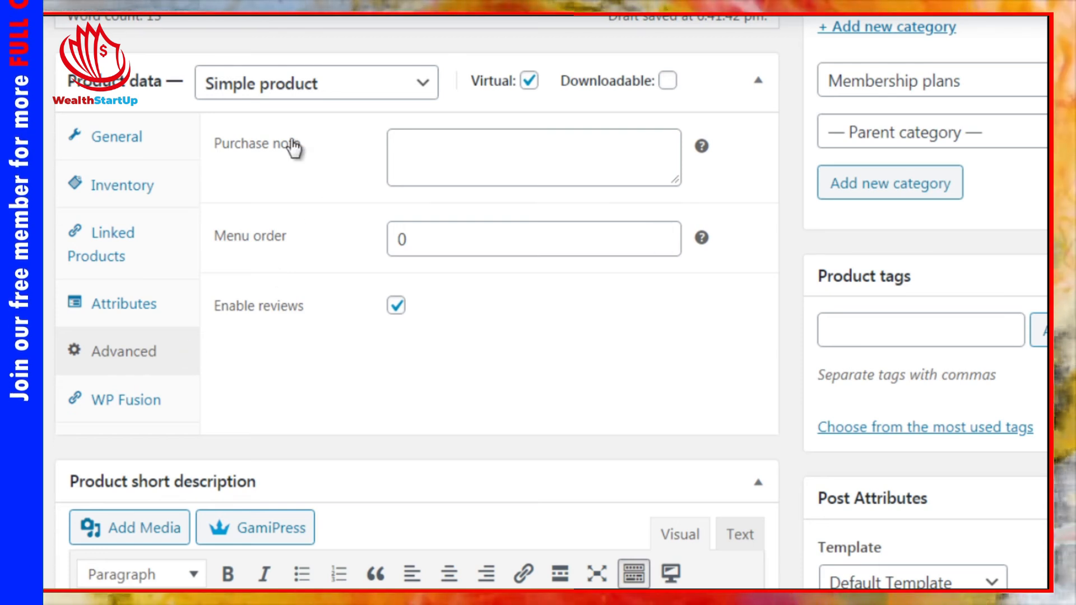
{"action": "left_click", "coordinate": [442, 160]}
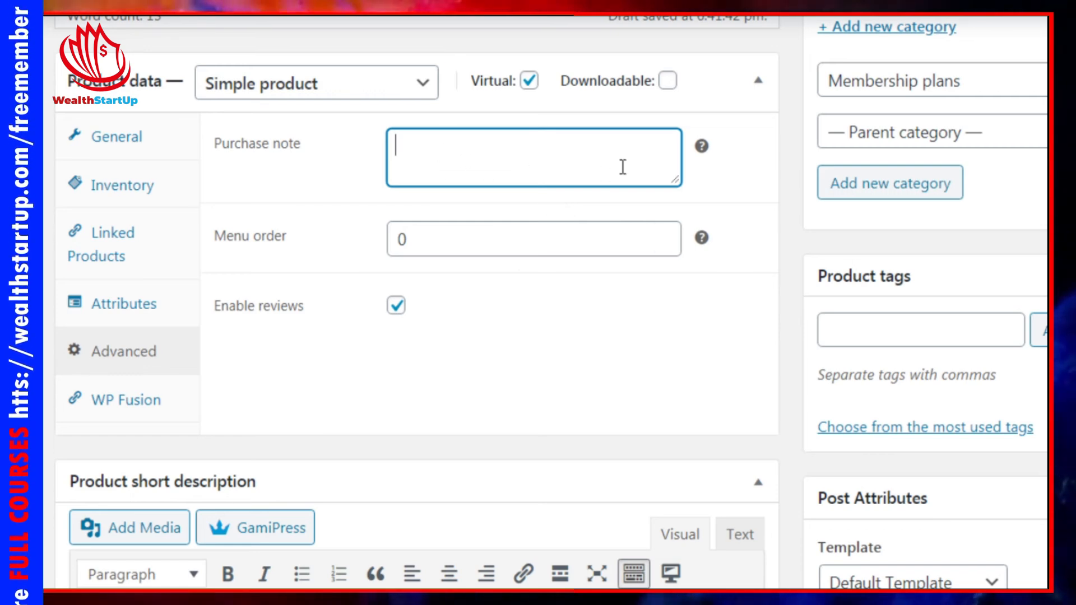
- Copy the full product description text into the product short description
{"action": "scroll", "coordinate": [623, 166], "scroll_direction": "up", "scroll_amount": 5}
{"action": "left_click", "coordinate": [726, 88]}
{"action": "key", "text": "ctrl+a"}
{"action": "key", "text": "ctrl+c"}
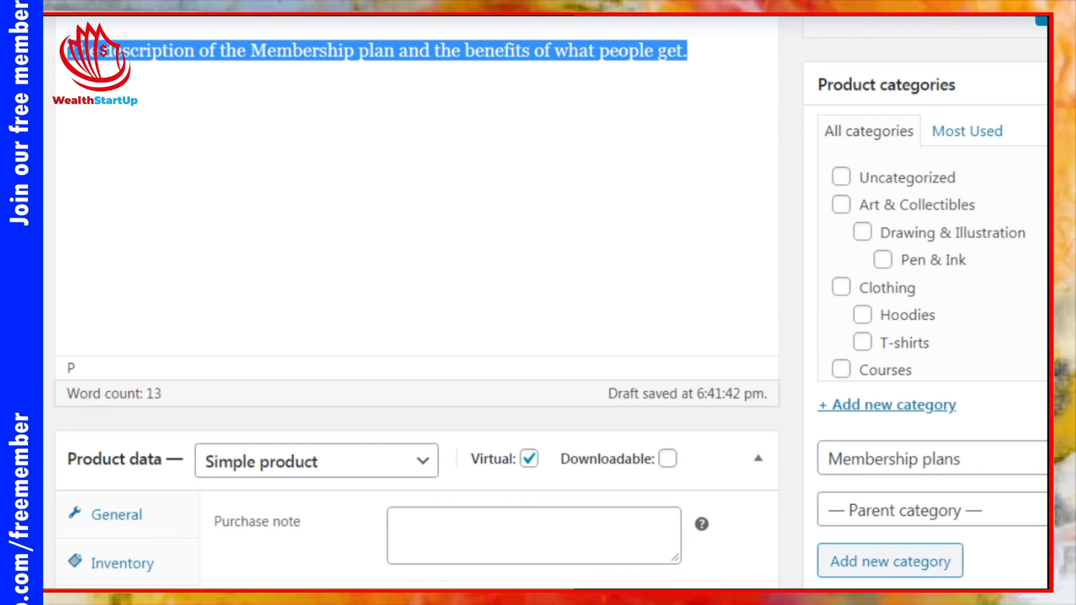
{"action": "scroll", "coordinate": [550, 302], "scroll_direction": "up", "scroll_amount": 3}
{"action": "scroll", "coordinate": [550, 303], "scroll_direction": "down", "scroll_amount": 9}
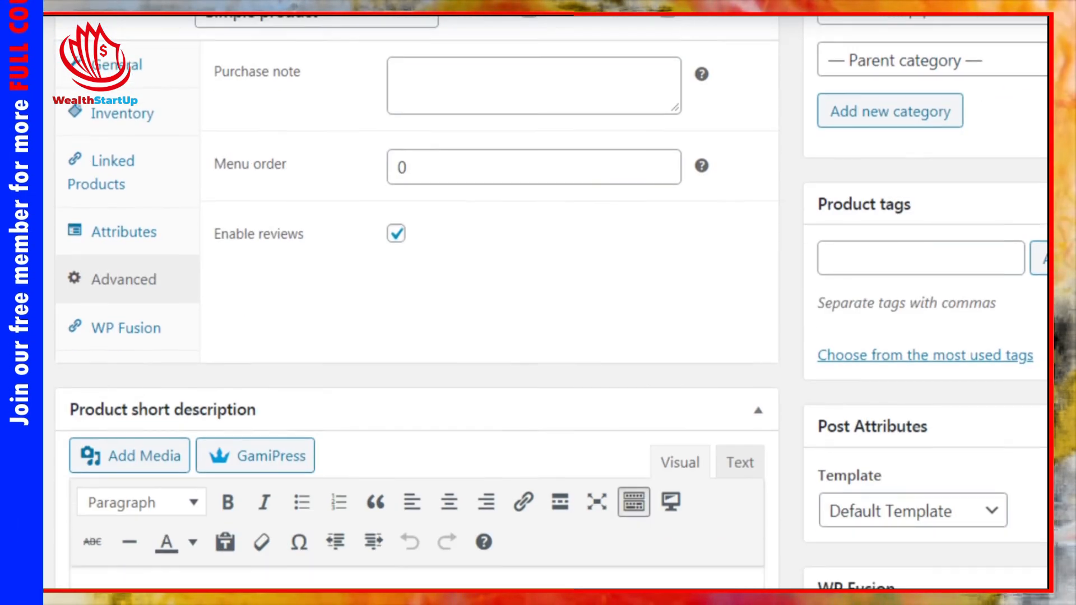
{"action": "scroll", "coordinate": [417, 302], "scroll_direction": "down", "scroll_amount": 5}
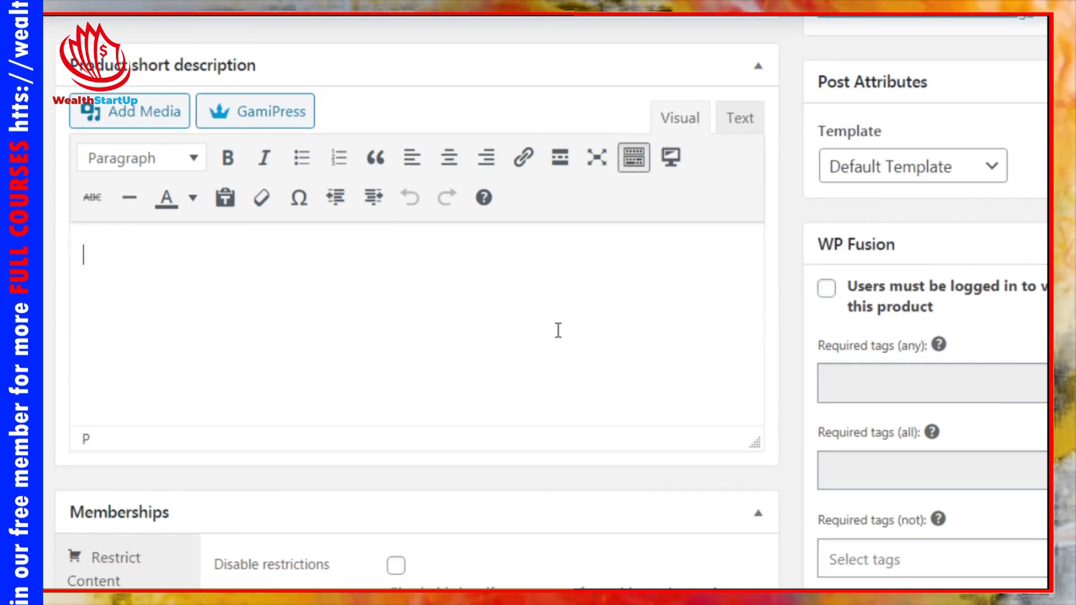
{"action": "left_click", "coordinate": [557, 310]}
{"action": "key", "text": "ctrl+v"}
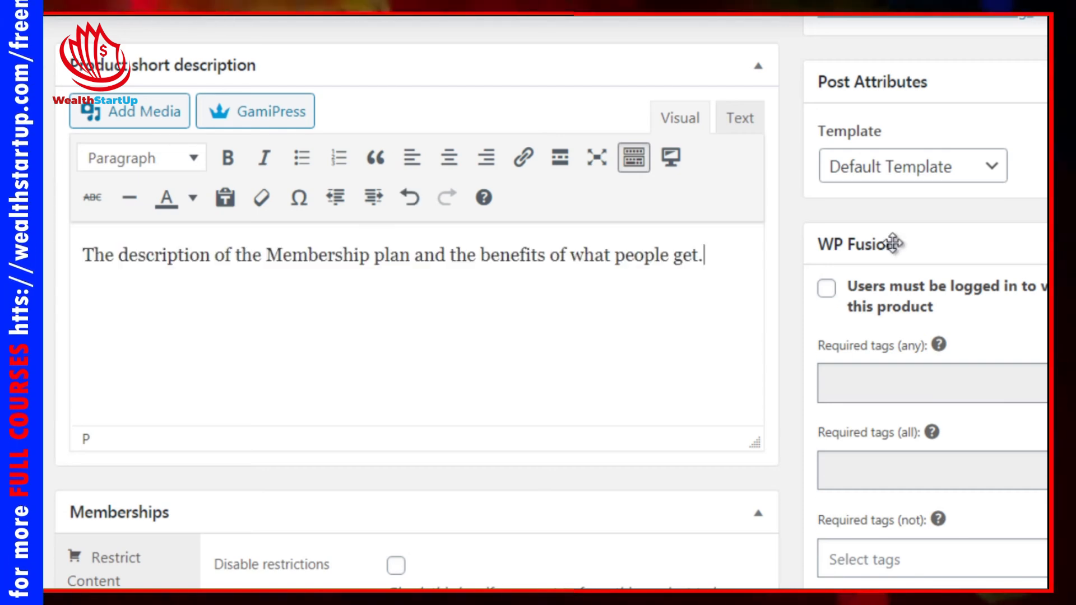
- Examine the content restriction settings in the product's Memberships section
{"action": "scroll", "coordinate": [979, 179], "scroll_direction": "down", "scroll_amount": 5}
{"action": "scroll", "coordinate": [979, 178], "scroll_direction": "up", "scroll_amount": 4}
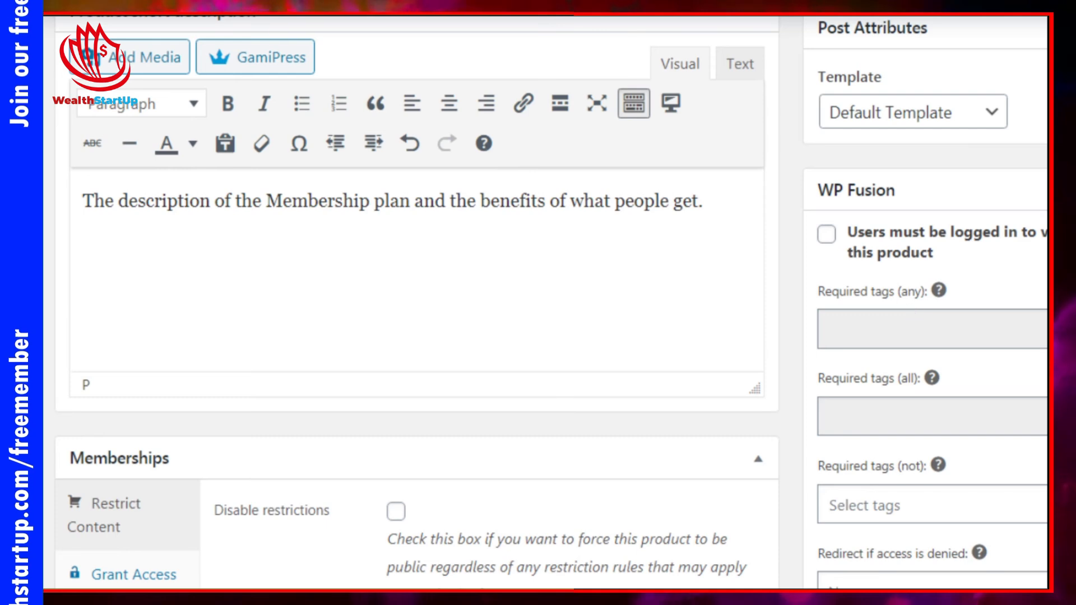
{"action": "scroll", "coordinate": [538, 303], "scroll_direction": "down", "scroll_amount": 5}
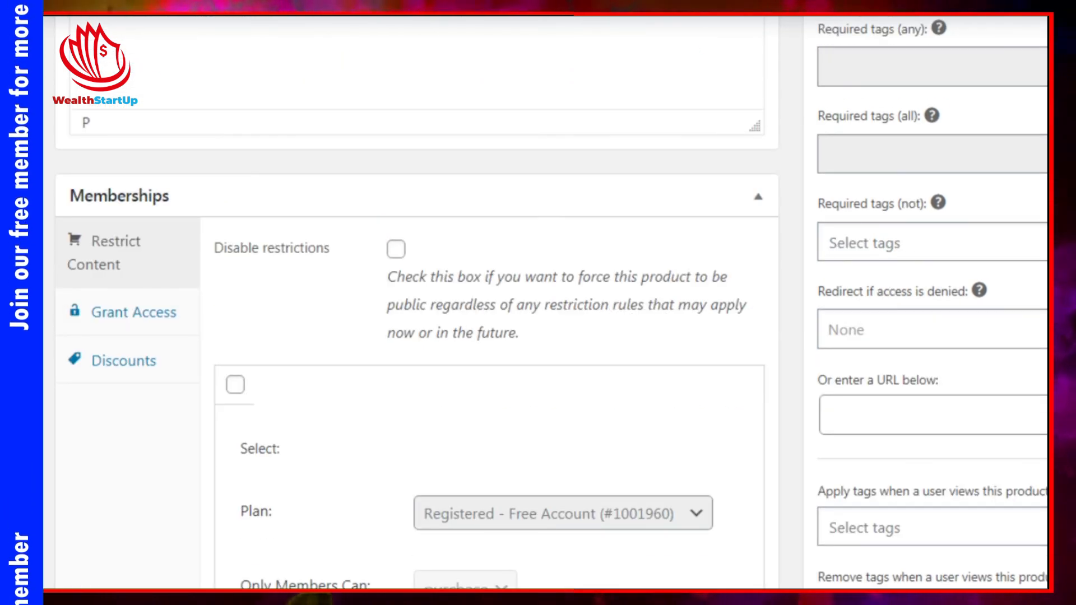
{"action": "scroll", "coordinate": [411, 137], "scroll_direction": "down", "scroll_amount": 2}
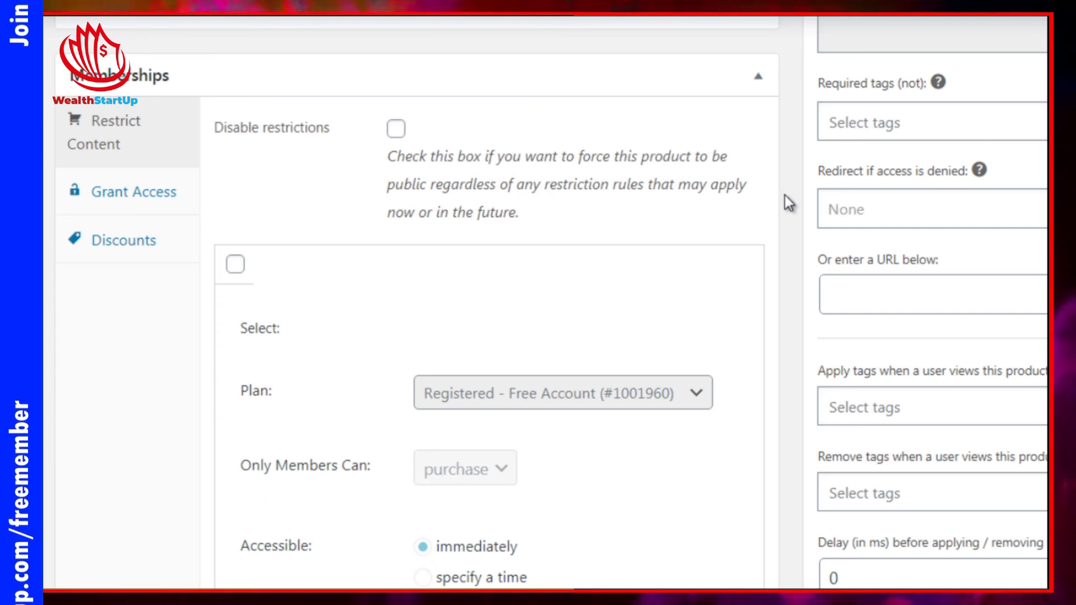
- Select the product's "Premium - $97 one time fee (all access pass)" restriction rule and look over its plan choices
{"action": "scroll", "coordinate": [785, 202], "scroll_direction": "down", "scroll_amount": 3}
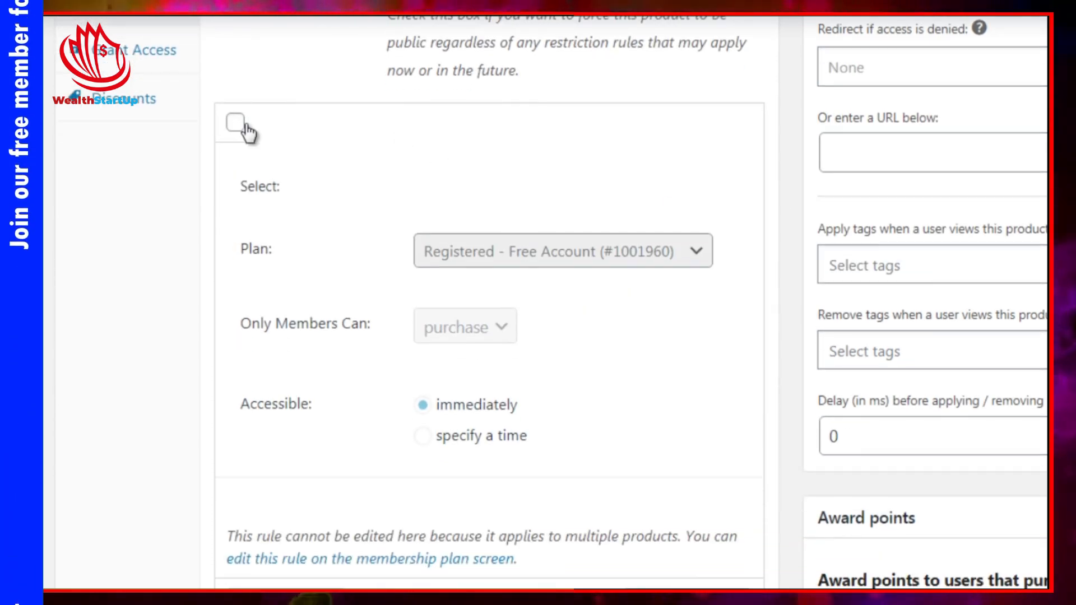
{"action": "left_click", "coordinate": [245, 128]}
{"action": "left_click", "coordinate": [567, 240]}
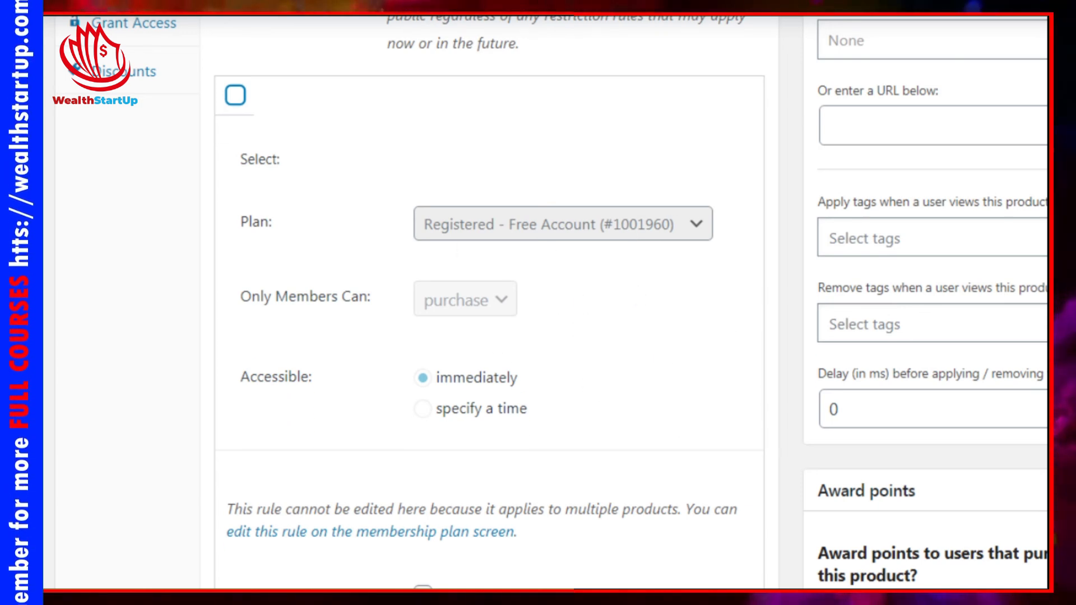
{"action": "scroll", "coordinate": [538, 303], "scroll_direction": "down", "scroll_amount": 3}
{"action": "scroll", "coordinate": [551, 149], "scroll_direction": "down", "scroll_amount": 5}
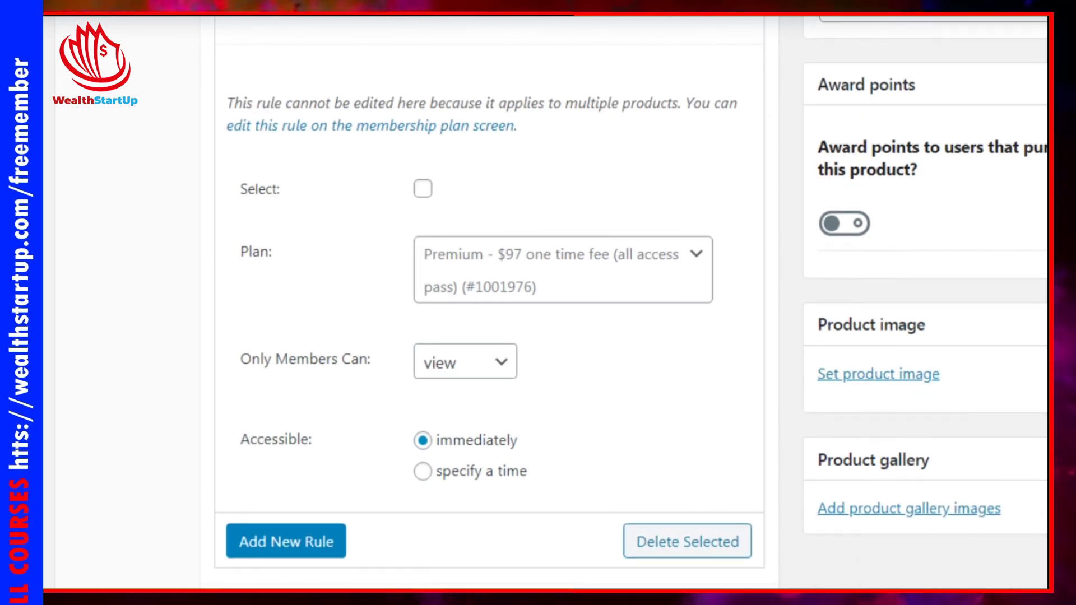
{"action": "left_click", "coordinate": [422, 189]}
{"action": "left_click", "coordinate": [436, 272]}
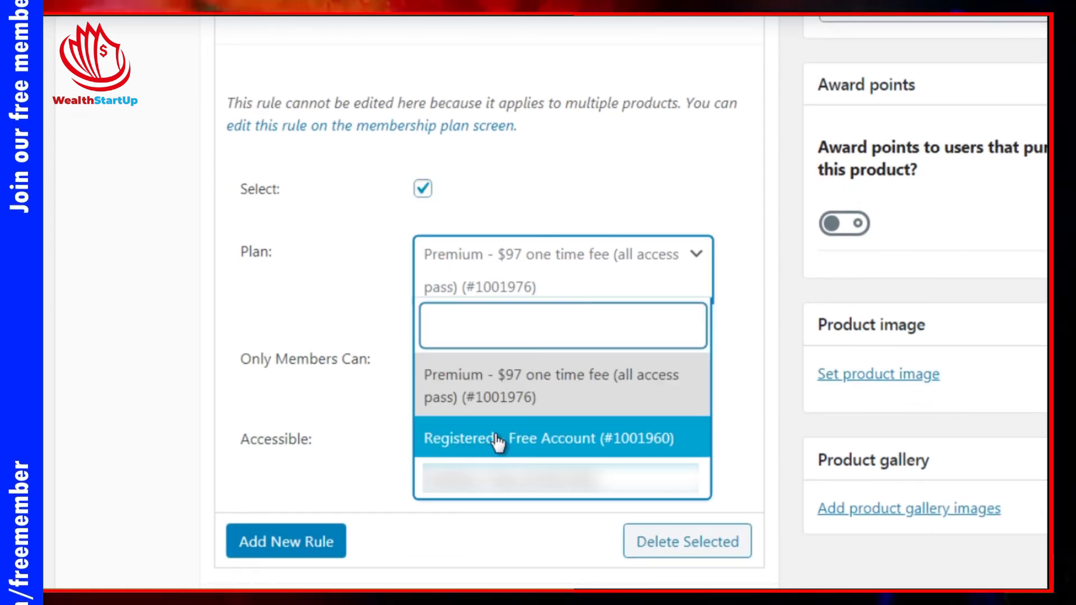
{"action": "left_click", "coordinate": [360, 291]}
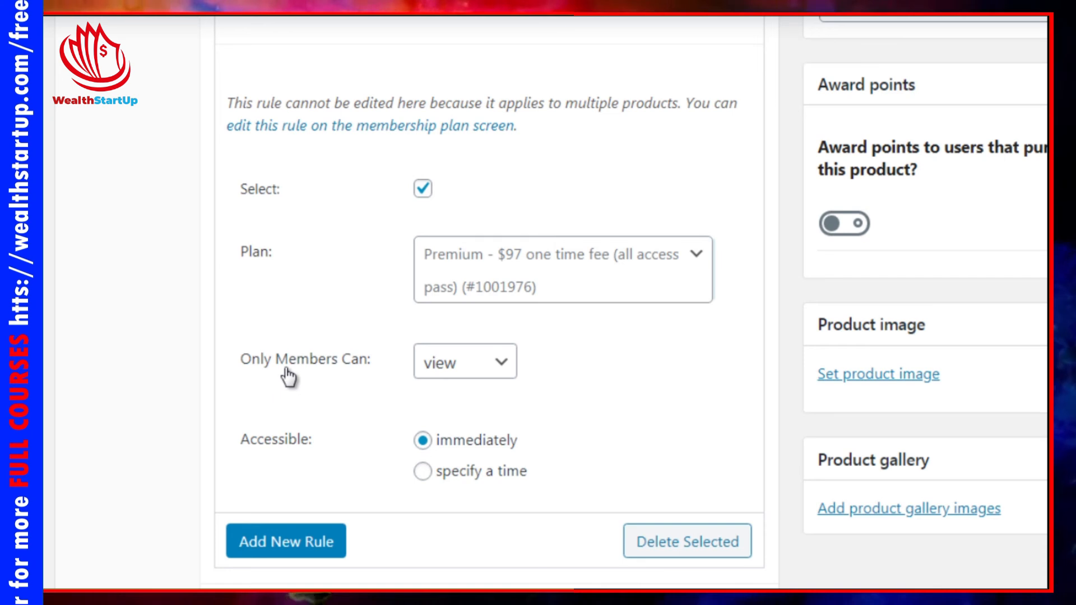
- Try the purchase permission for members on the Premium plan's rule and restore it to view
{"action": "left_click", "coordinate": [447, 371]}
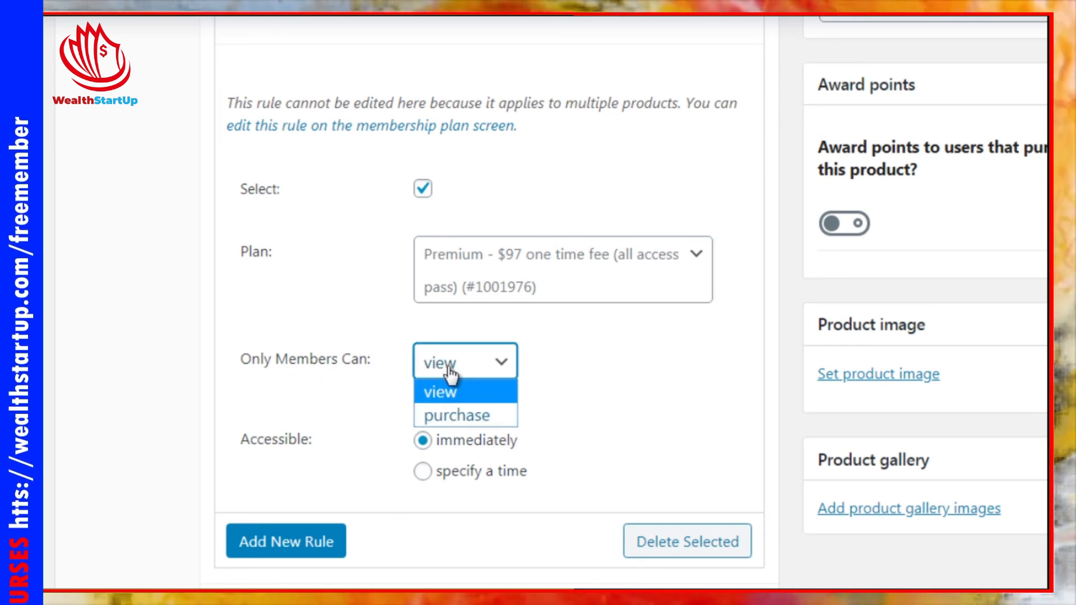
{"action": "left_click", "coordinate": [455, 416]}
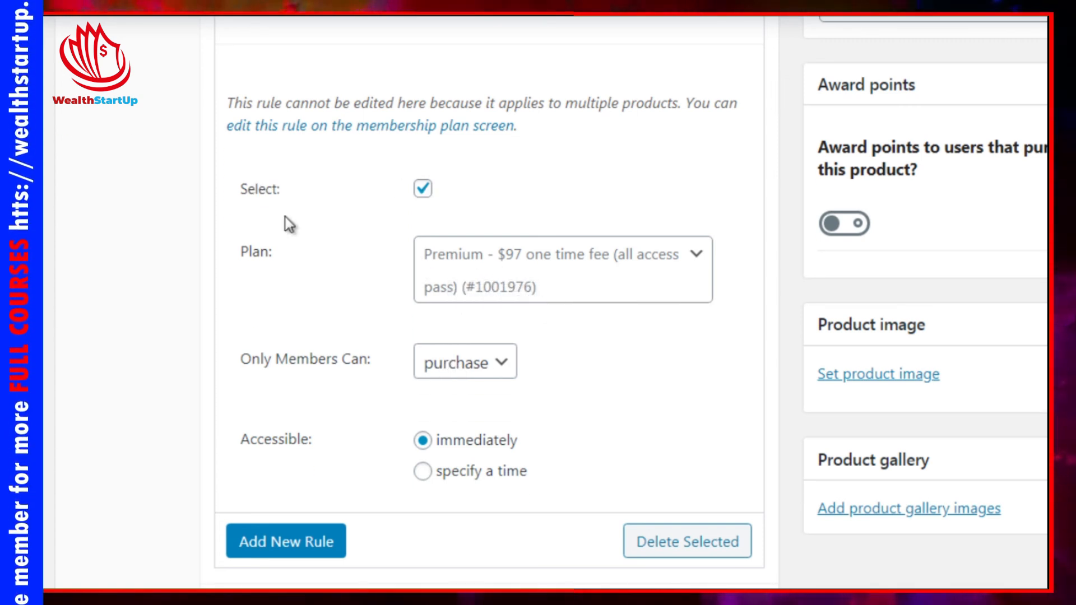
{"action": "left_click", "coordinate": [474, 369]}
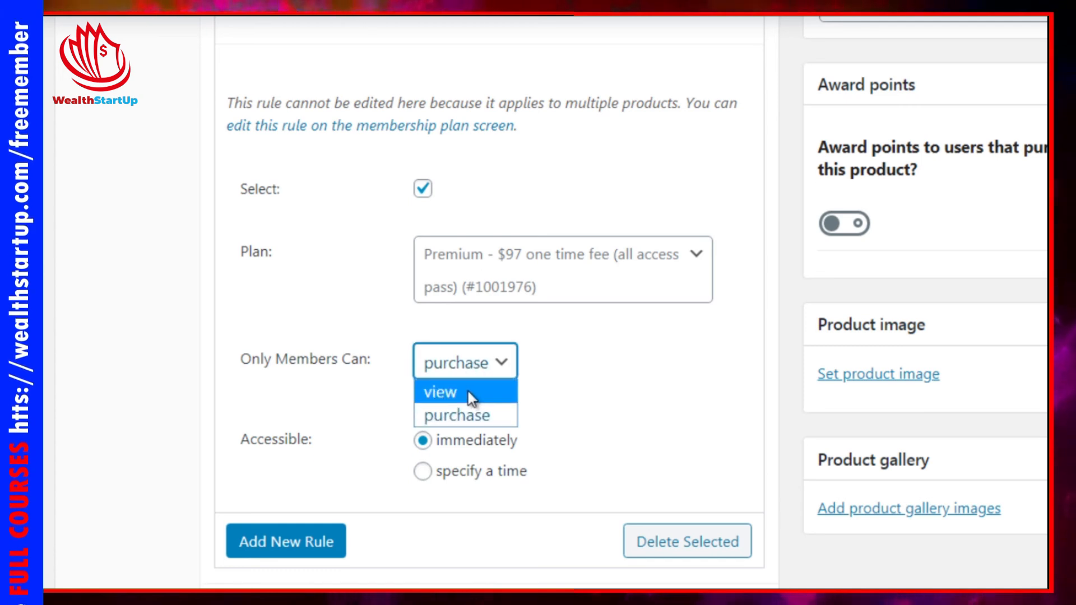
{"action": "left_click", "coordinate": [469, 392]}
{"action": "left_click", "coordinate": [207, 371]}
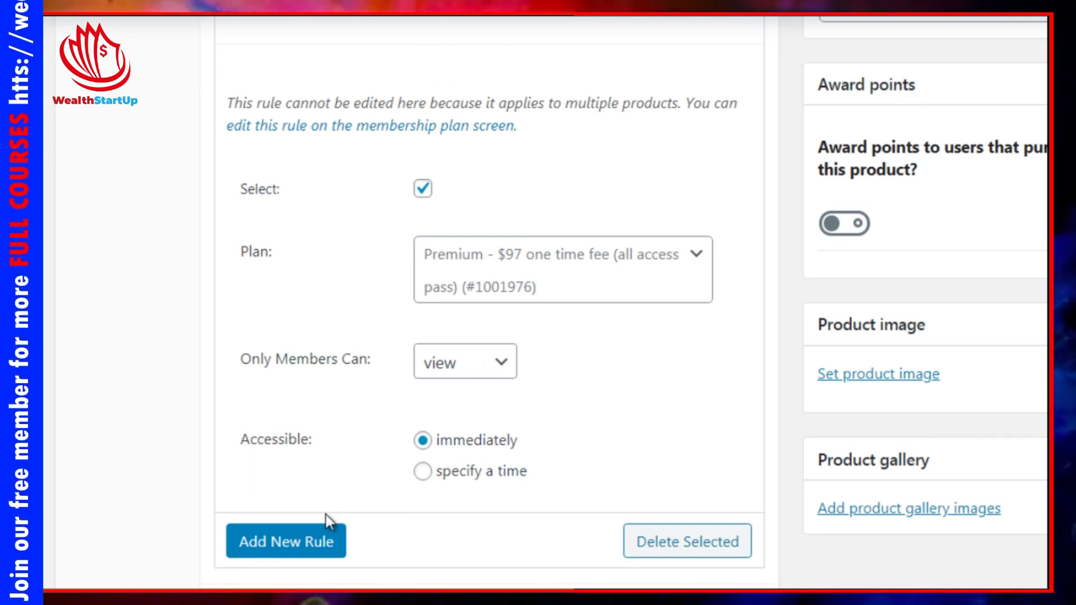
- Examine the product's custom message options for the viewing and purchasing restricted messages
{"action": "scroll", "coordinate": [545, 303], "scroll_direction": "up", "scroll_amount": 12}
{"action": "scroll", "coordinate": [545, 303], "scroll_direction": "down", "scroll_amount": 3}
{"action": "scroll", "coordinate": [766, 256], "scroll_direction": "down", "scroll_amount": 5}
{"action": "scroll", "coordinate": [766, 256], "scroll_direction": "down", "scroll_amount": 2}
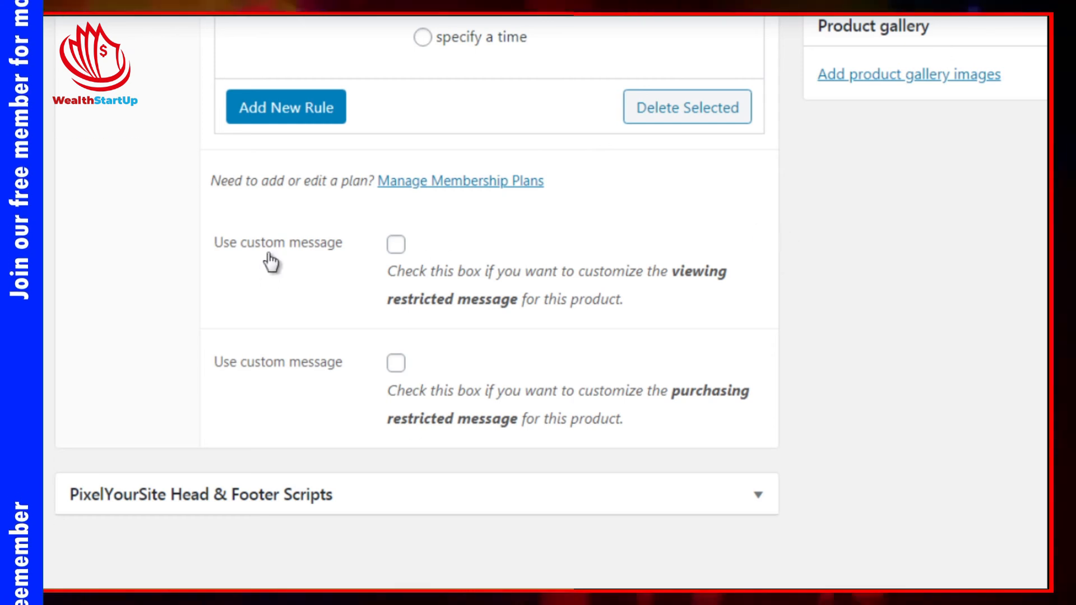
{"action": "left_click", "coordinate": [396, 245]}
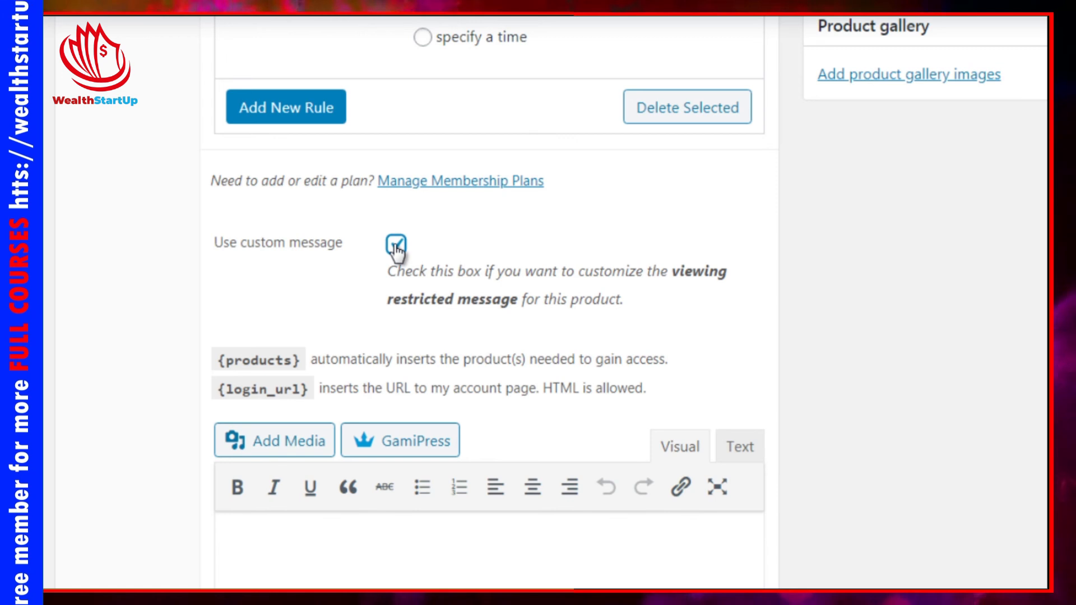
{"action": "left_click", "coordinate": [396, 247]}
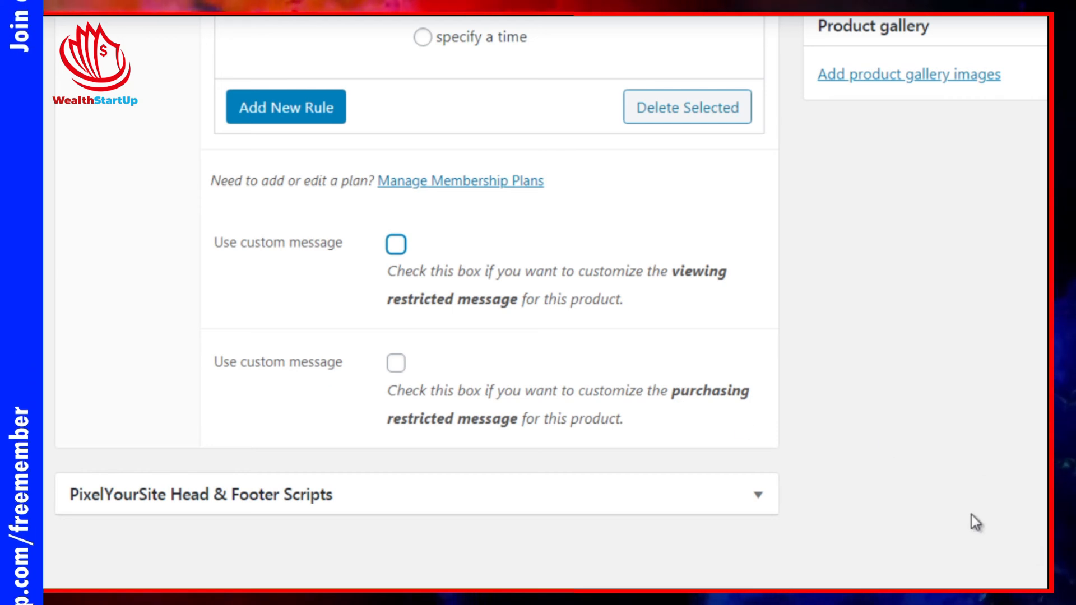
{"action": "scroll", "coordinate": [877, 506], "scroll_direction": "up", "scroll_amount": 1}
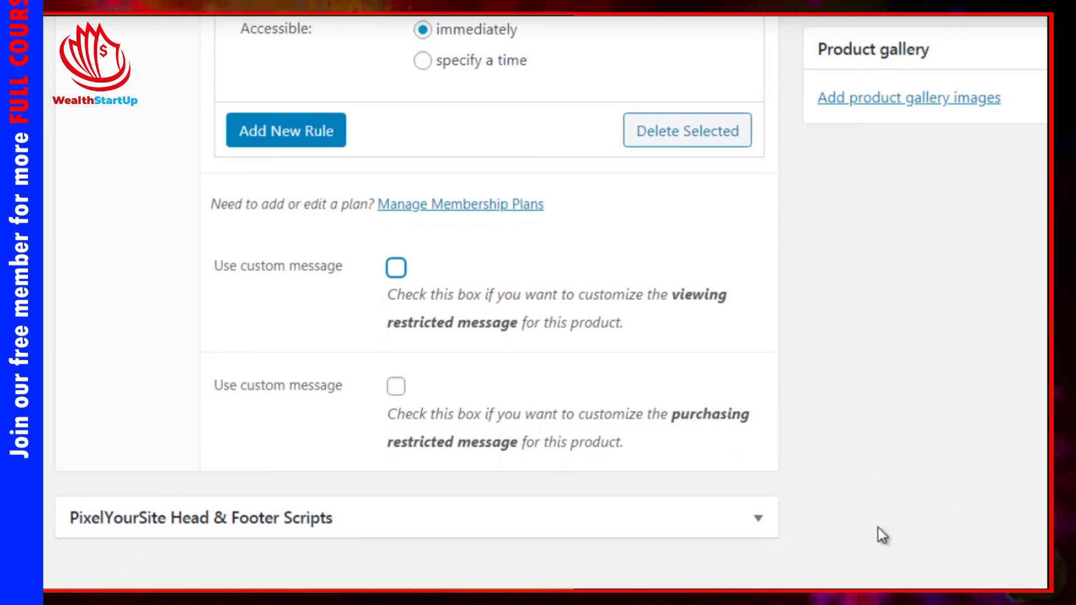
{"action": "scroll", "coordinate": [538, 303], "scroll_direction": "up", "scroll_amount": 20}
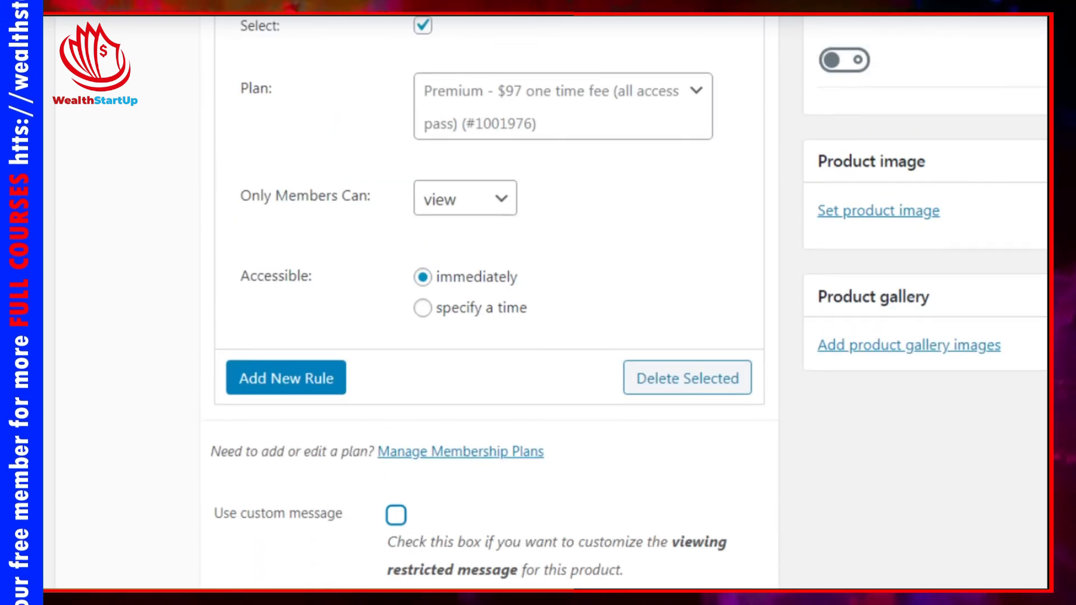
{"action": "scroll", "coordinate": [538, 303], "scroll_direction": "up", "scroll_amount": 12}
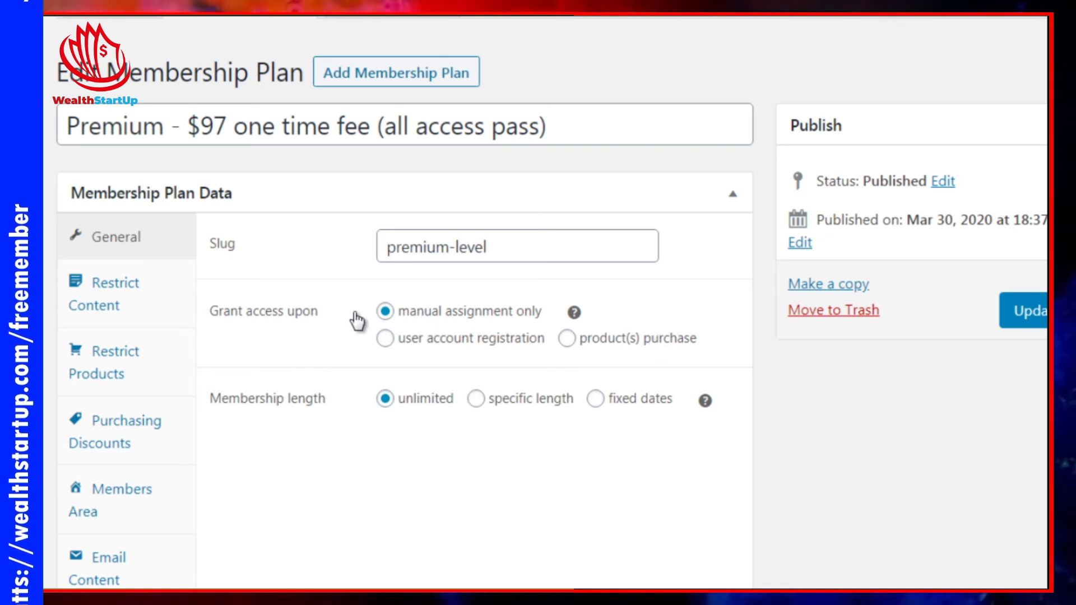
- Grant the Premium plan's access upon purchase of the "Premium - $97 one time fee (all access pass)" product and update the plan
{"action": "left_click", "coordinate": [568, 339]}
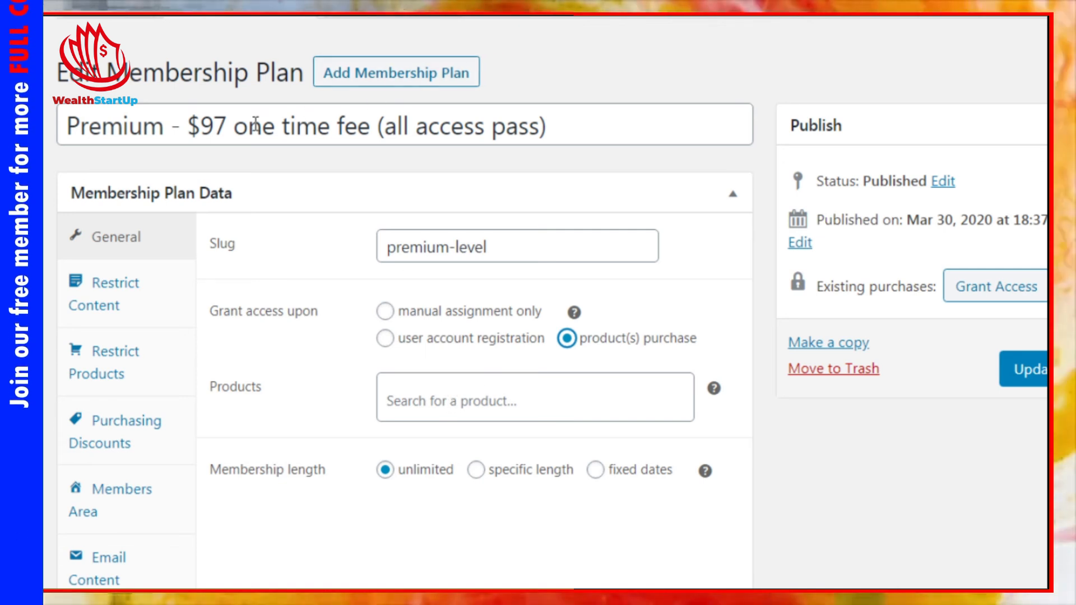
{"action": "left_click_drag", "start_coordinate": [163, 126], "coordinate": [65, 127]}
{"action": "key", "text": "ctrl+c"}
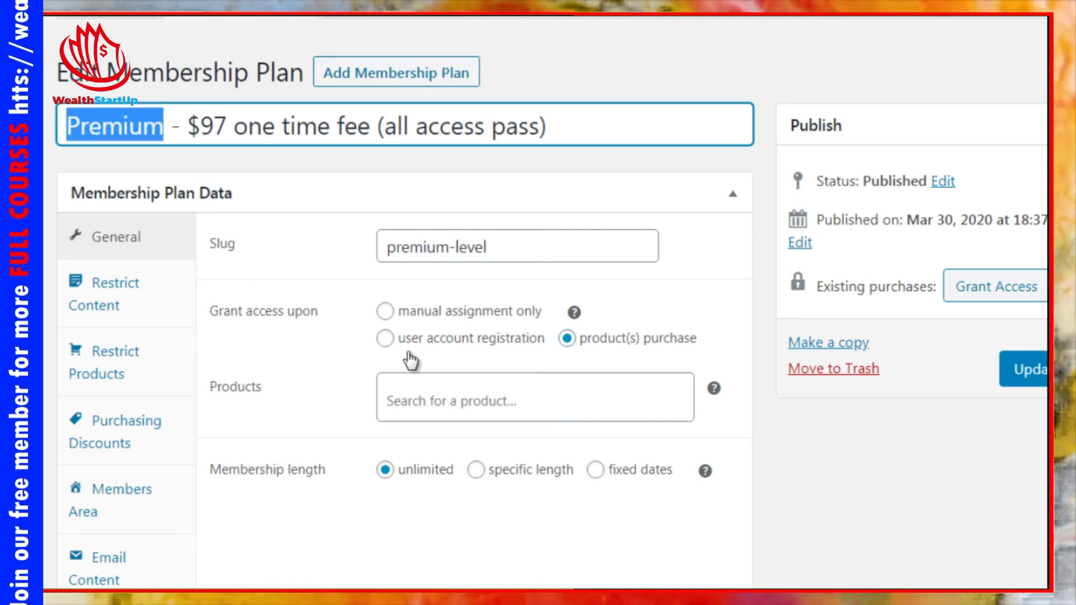
{"action": "left_click", "coordinate": [443, 401]}
{"action": "key", "text": "ctrl+v"}
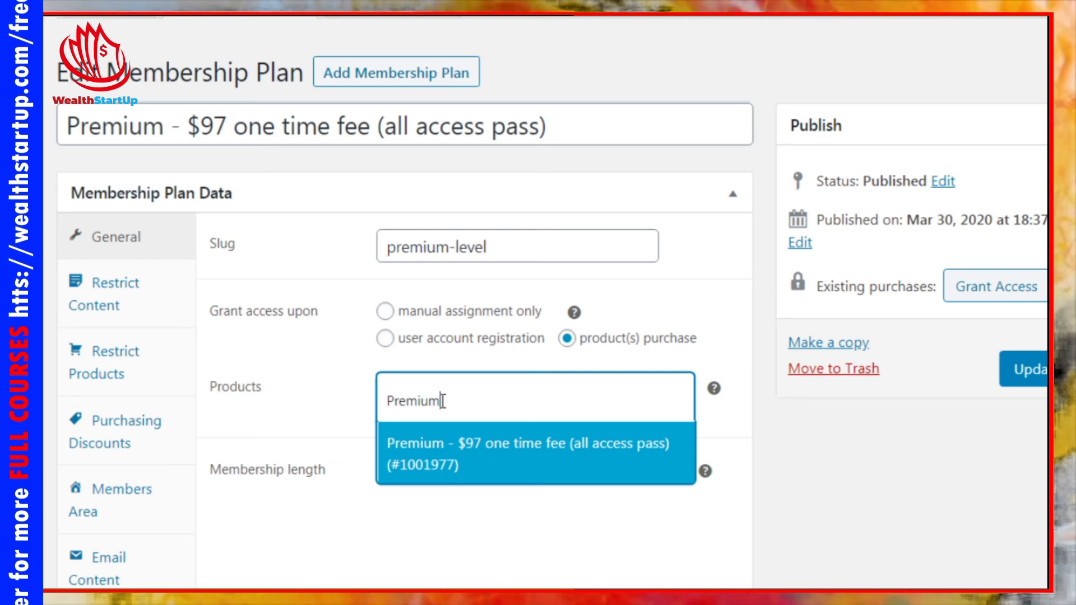
{"action": "left_click", "coordinate": [471, 453]}
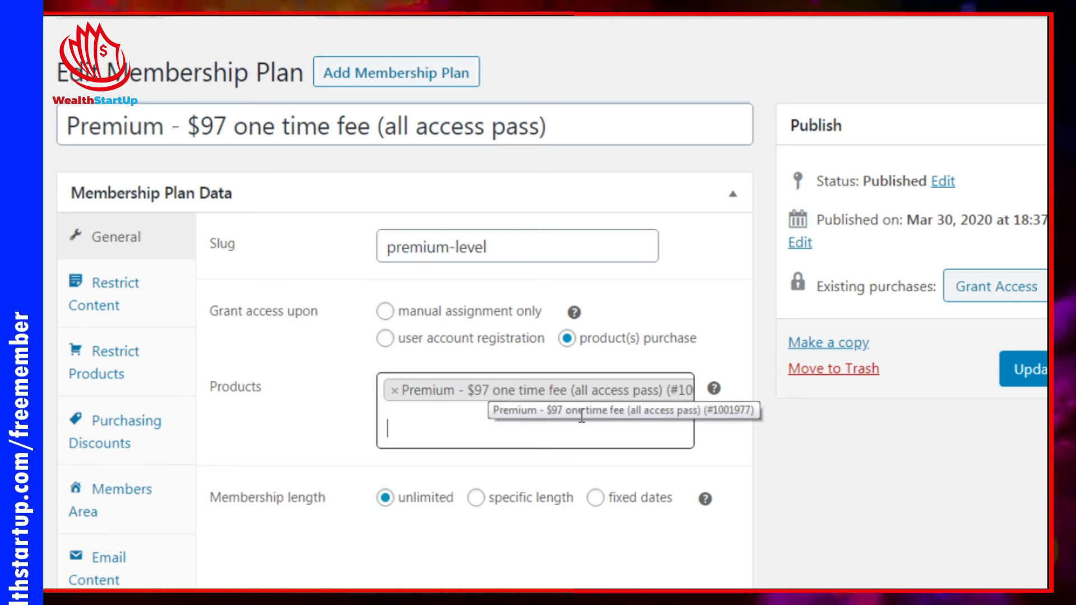
{"action": "left_click", "coordinate": [766, 420]}
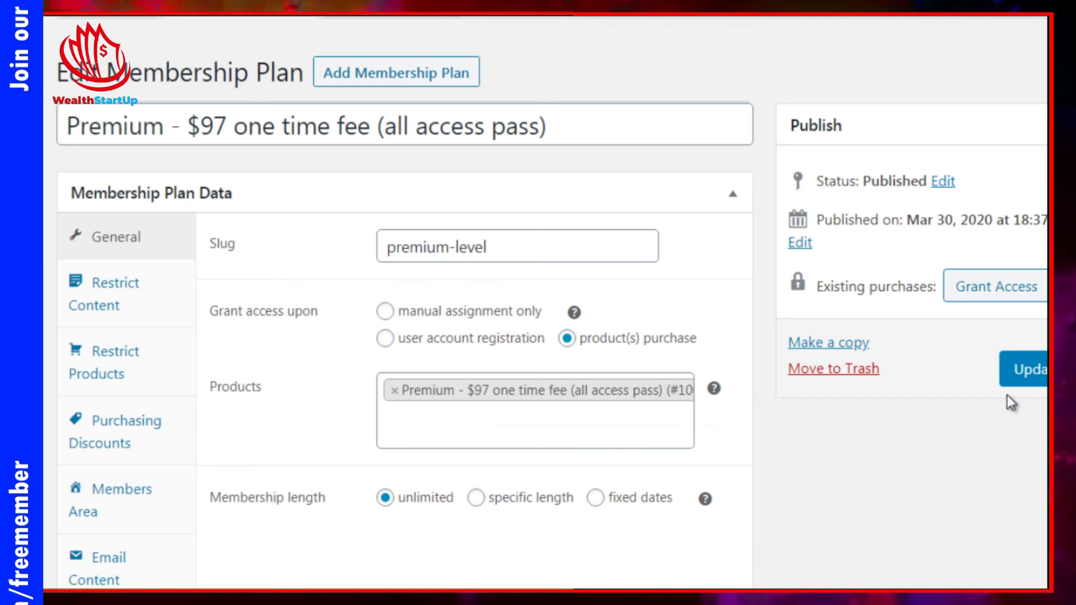
{"action": "left_click", "coordinate": [1030, 372]}
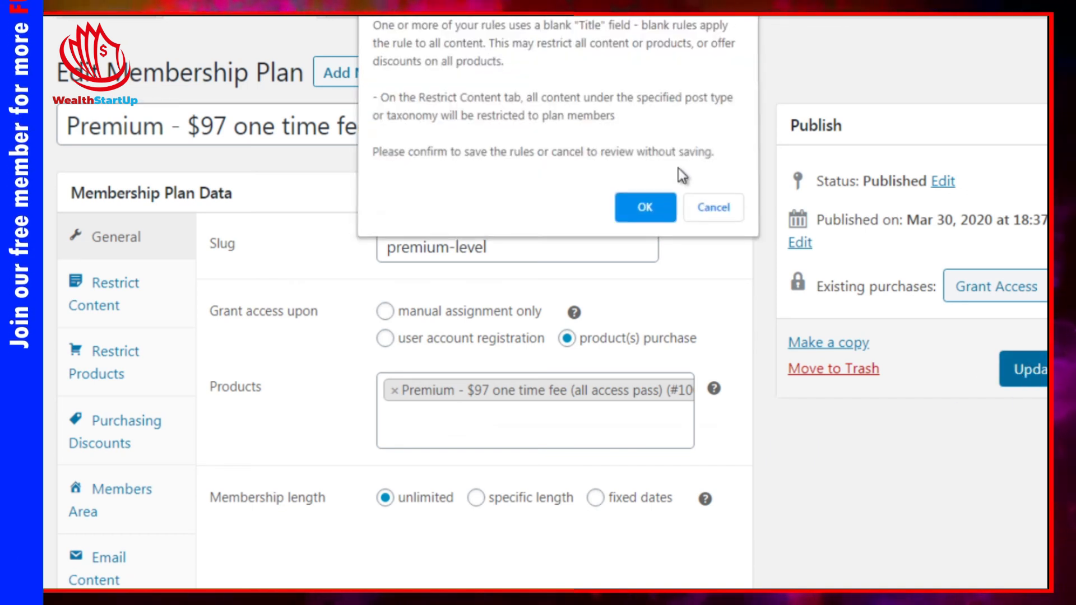
{"action": "left_click", "coordinate": [645, 209]}
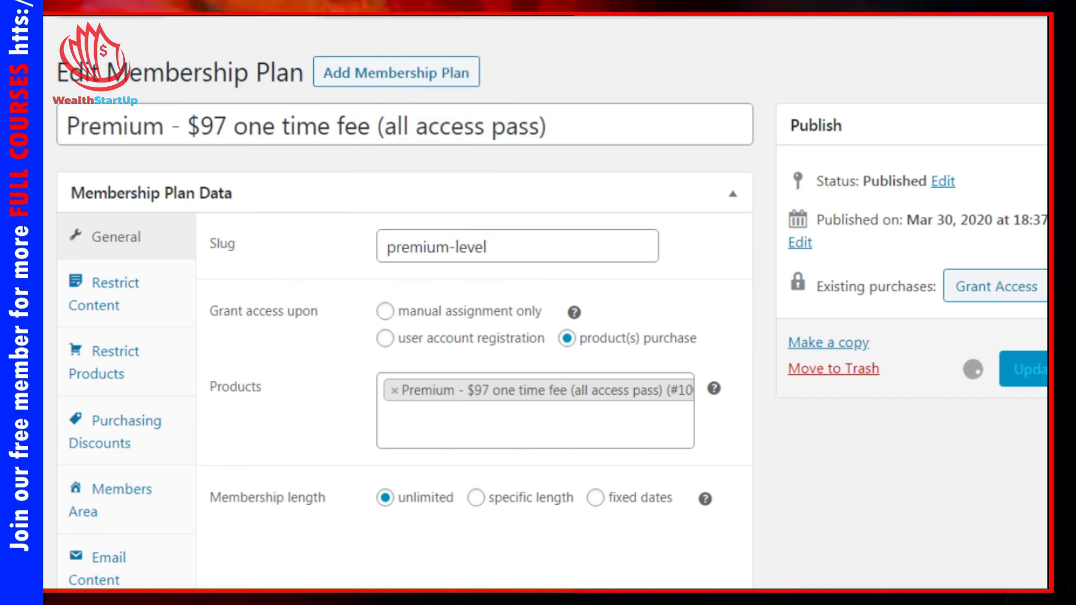
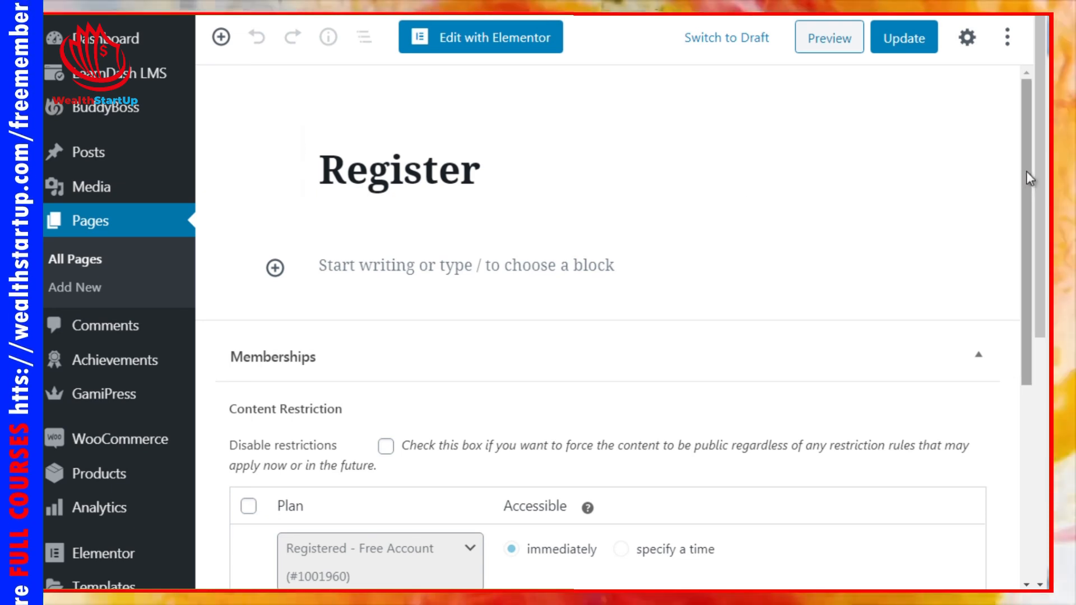
- Try adding another membership content restriction rule to the Register page and delete it
{"action": "left_click_drag", "start_coordinate": [1027, 170], "coordinate": [1028, 336]}
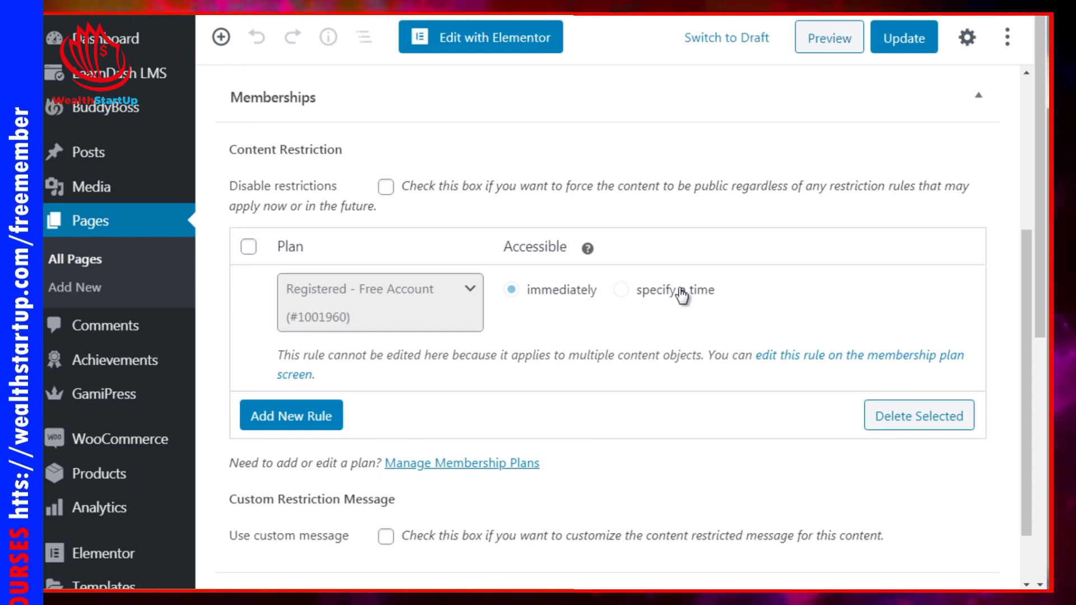
{"action": "left_click", "coordinate": [307, 420]}
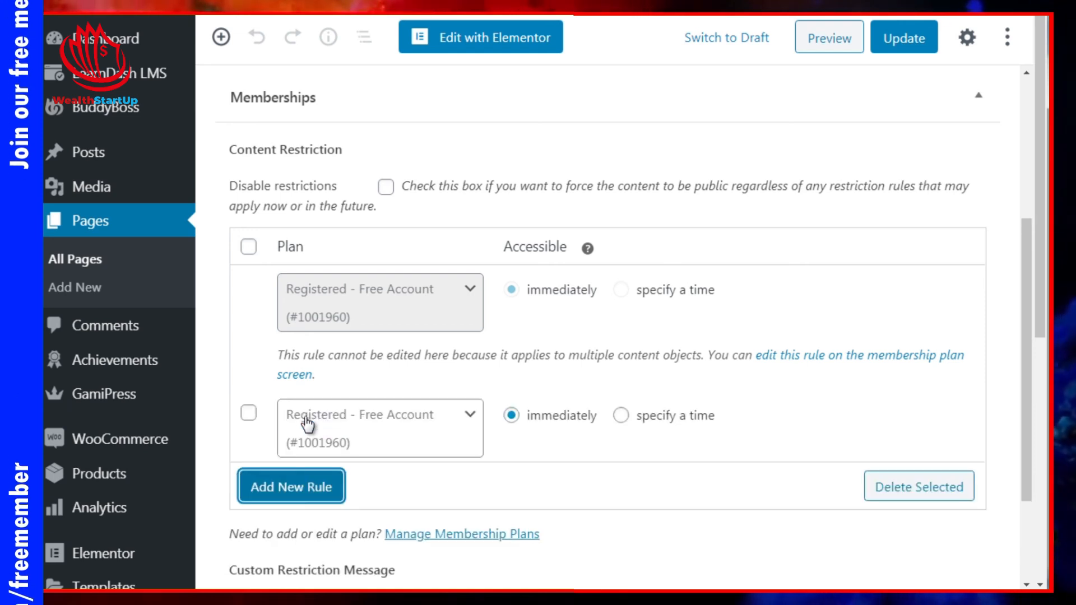
{"action": "left_click", "coordinate": [249, 413]}
{"action": "left_click", "coordinate": [457, 428]}
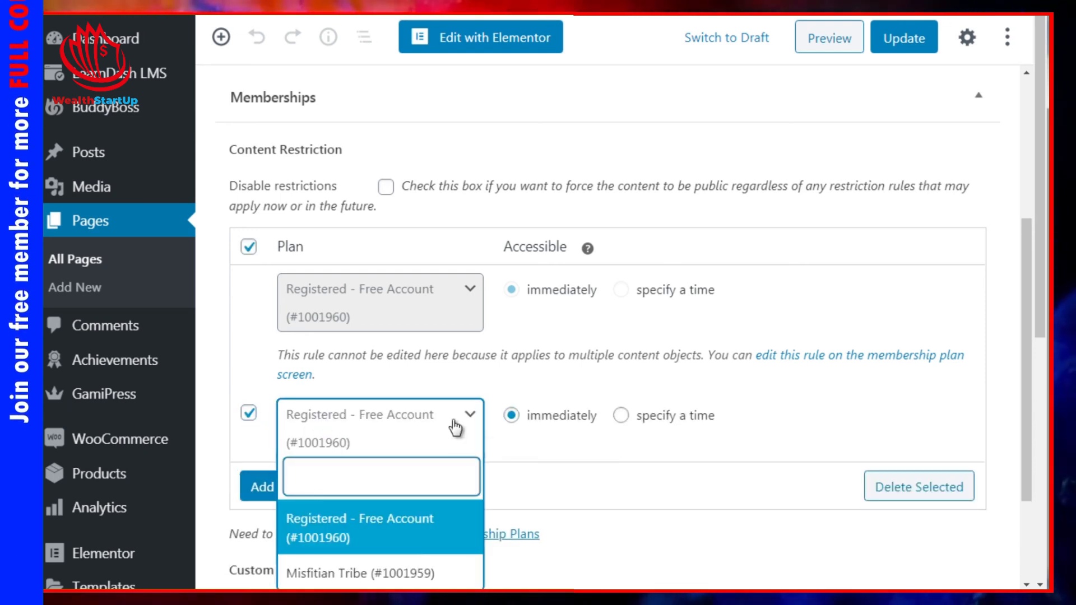
{"action": "left_click", "coordinate": [451, 428]}
{"action": "left_click", "coordinate": [248, 415]}
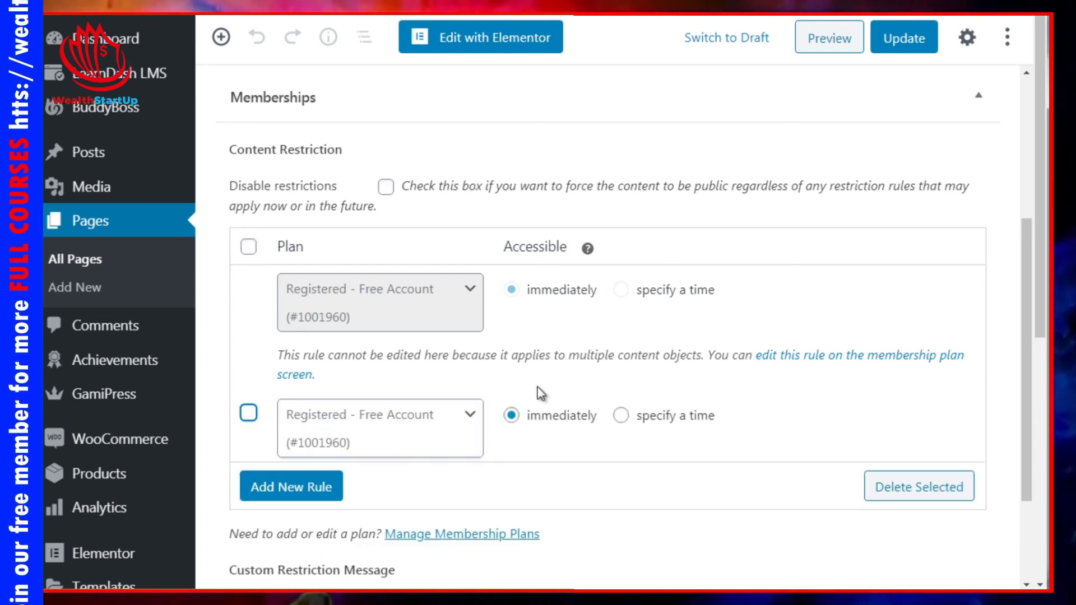
{"action": "left_click", "coordinate": [249, 414]}
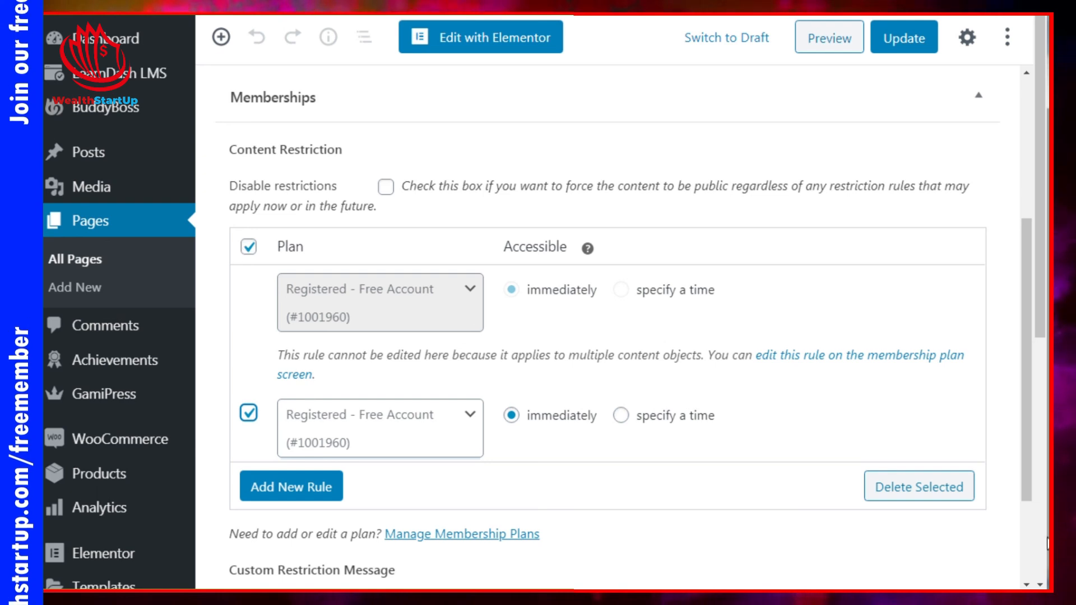
{"action": "left_click", "coordinate": [948, 491]}
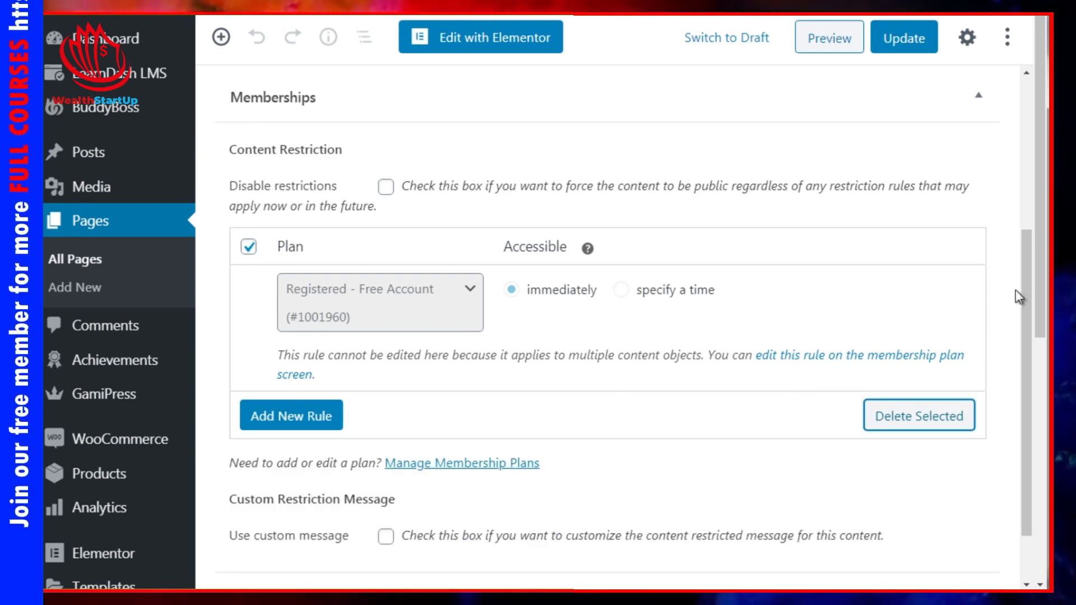
{"action": "left_click_drag", "start_coordinate": [1021, 287], "coordinate": [1043, 185]}
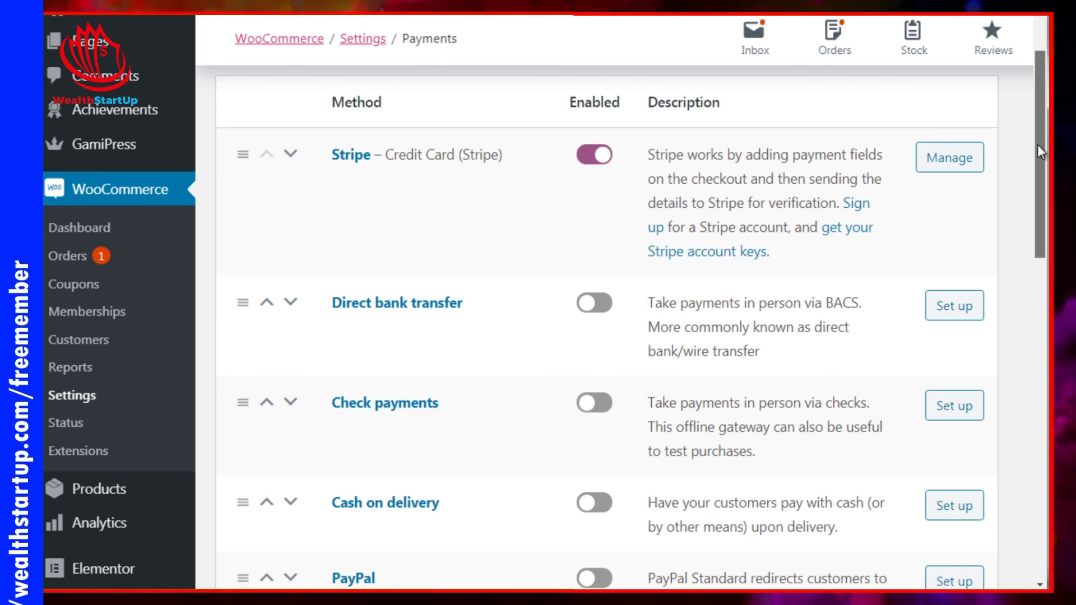
- Review the payment methods offered in the WooCommerce payment settings
{"action": "scroll", "coordinate": [1037, 144], "scroll_direction": "down", "scroll_amount": 15}
{"action": "scroll", "coordinate": [607, 308], "scroll_direction": "down", "scroll_amount": 2}
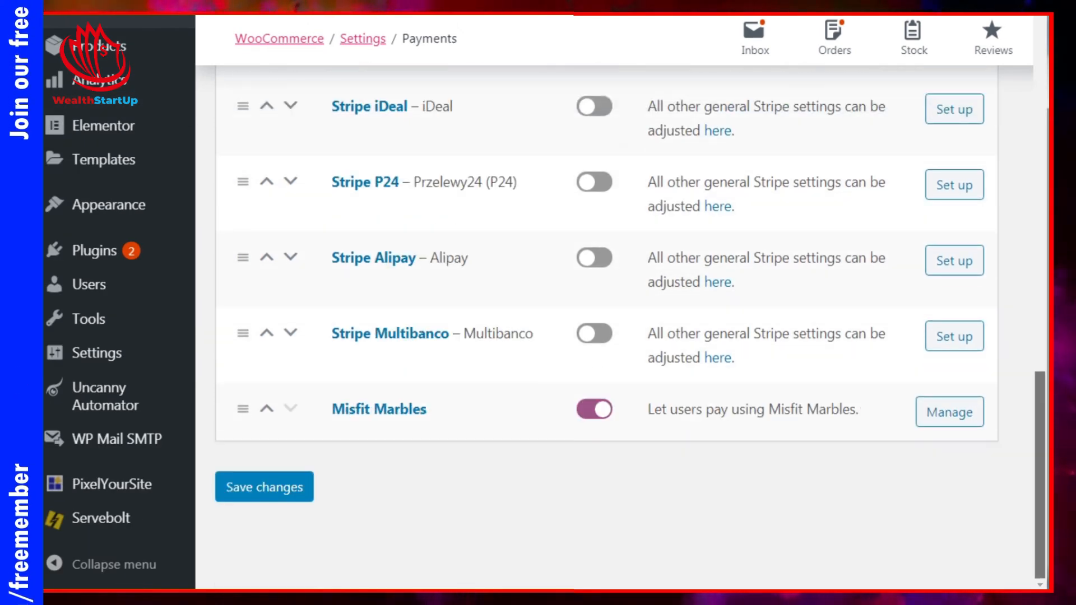
{"action": "scroll", "coordinate": [607, 308], "scroll_direction": "up", "scroll_amount": 9}
{"action": "left_click_drag", "start_coordinate": [1038, 275], "coordinate": [1044, 127]}
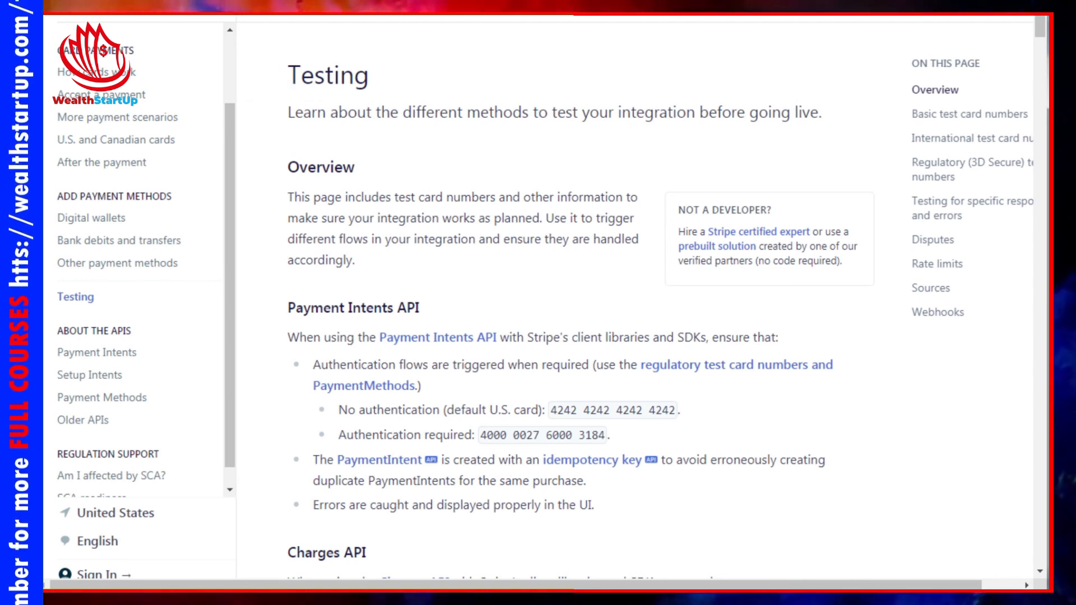
- Check the web address of Stripe's Testing documentation page
{"action": "left_click_drag", "start_coordinate": [313, 0], "coordinate": [314, 0]}
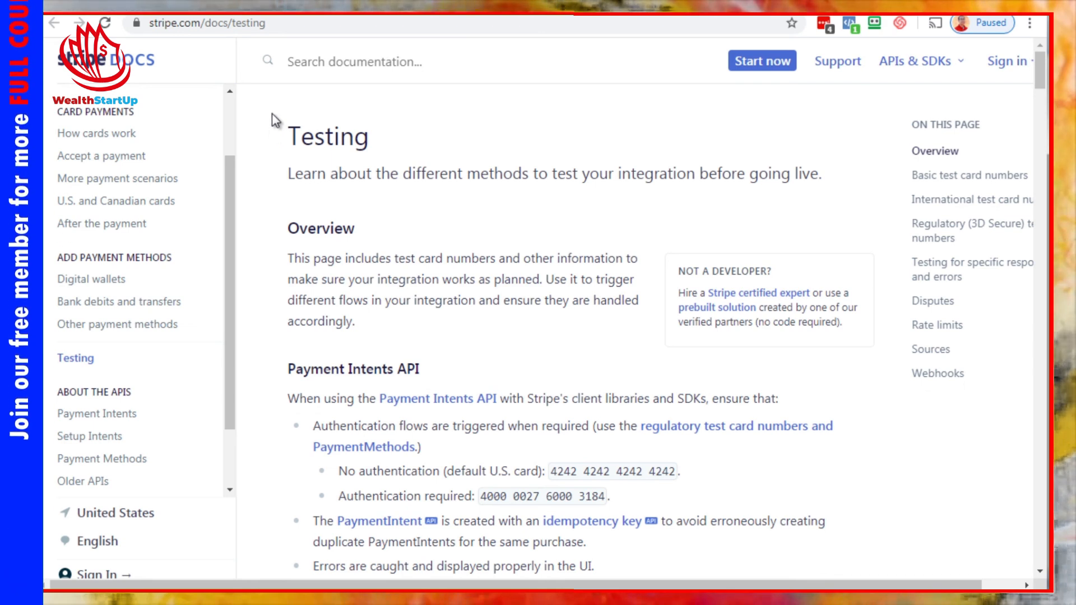
{"action": "left_click", "coordinate": [276, 28]}
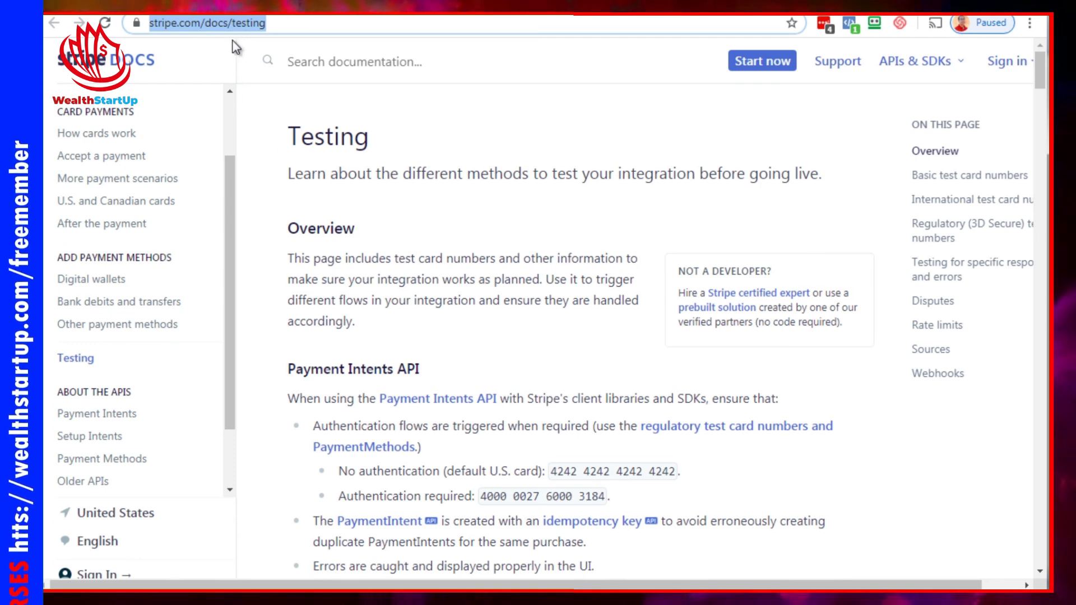
{"action": "left_click", "coordinate": [264, 144]}
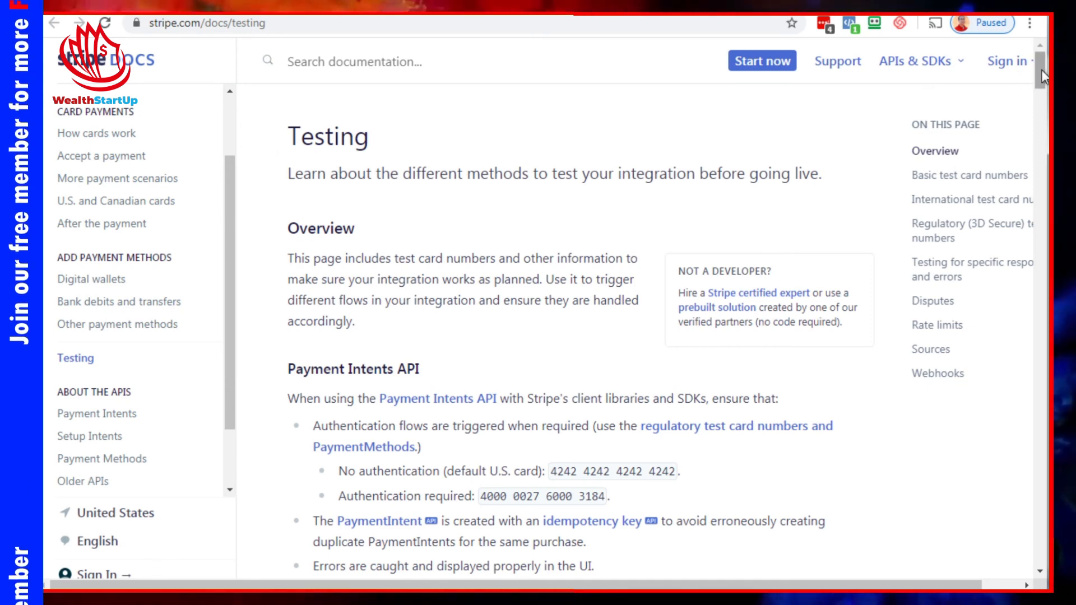
- Copy the standard Visa test card number from the basic test card table and check its CVC and date requirements
{"action": "left_click_drag", "start_coordinate": [1041, 70], "coordinate": [1034, 140]}
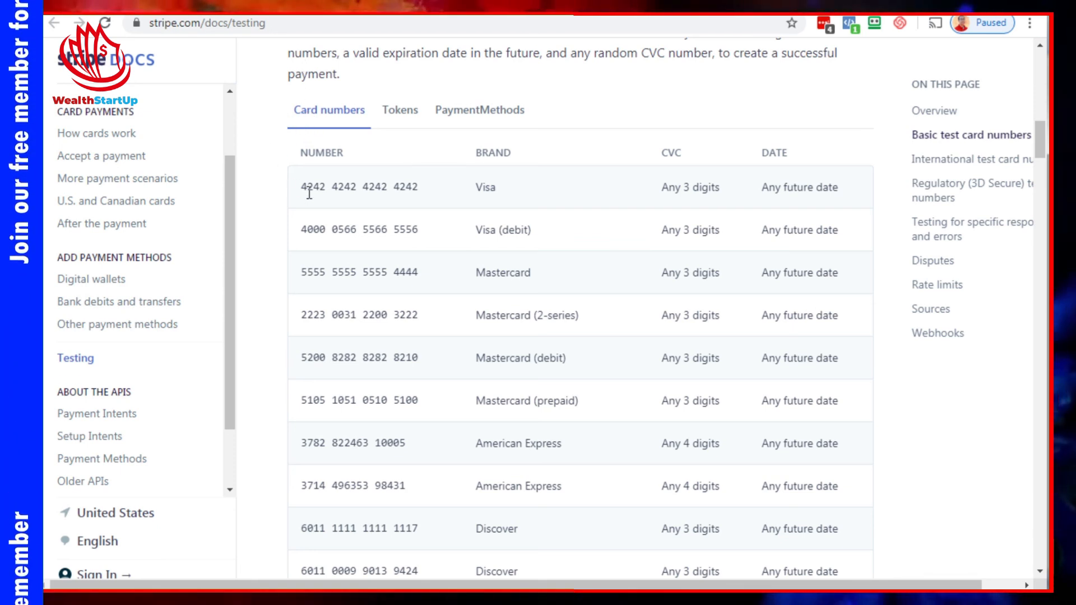
{"action": "right_click", "coordinate": [424, 192]}
{"action": "left_click", "coordinate": [436, 201]}
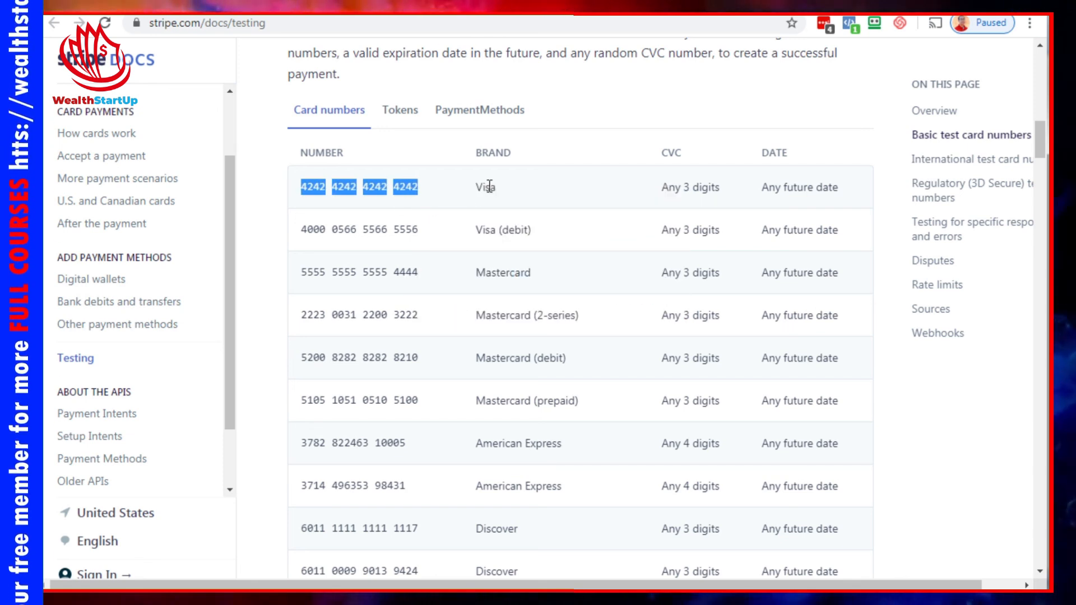
{"action": "left_click", "coordinate": [492, 187]}
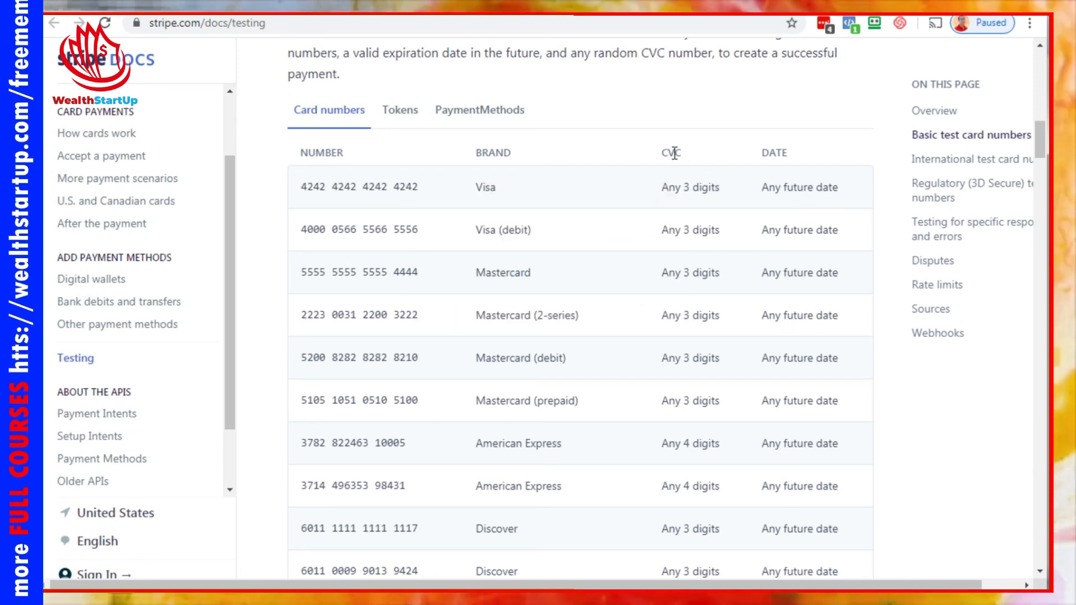
{"action": "left_click_drag", "start_coordinate": [675, 188], "coordinate": [831, 185]}
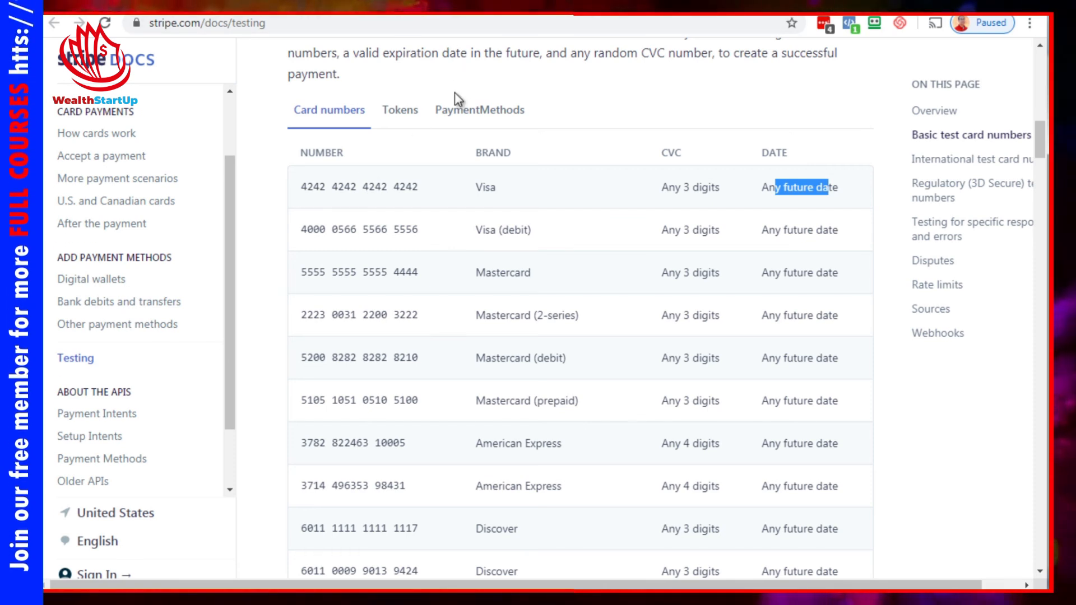
{"action": "left_click", "coordinate": [267, 128]}
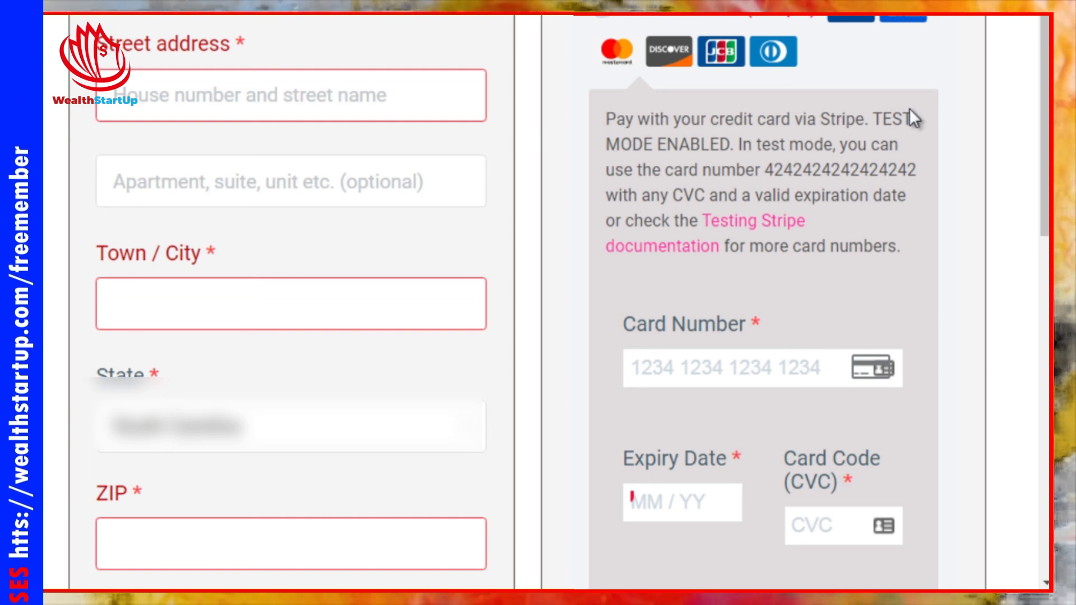
- Fill in the checkout's Stripe payment fields with the copied test card number, expiry date 12/30 and a three-digit card code
{"action": "scroll", "coordinate": [980, 164], "scroll_direction": "down", "scroll_amount": 2}
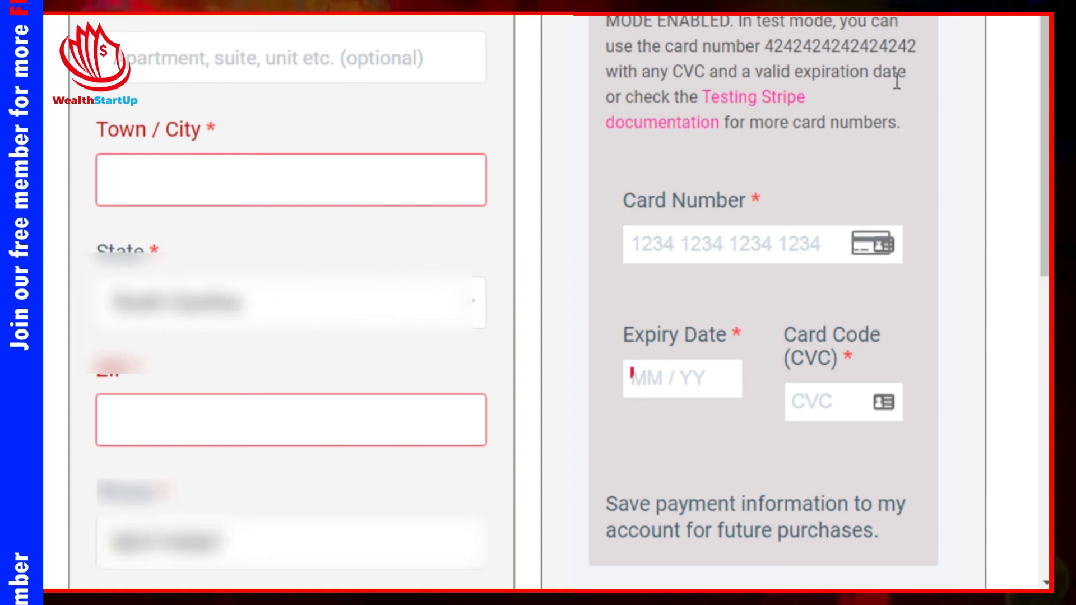
{"action": "left_click", "coordinate": [729, 243]}
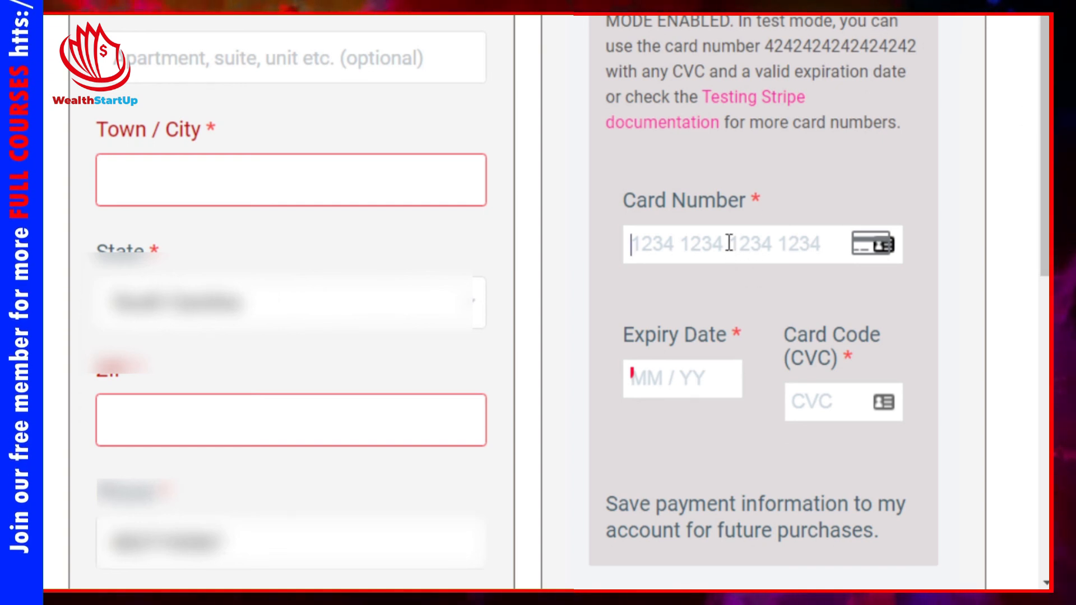
{"action": "key", "text": "ctrl+v"}
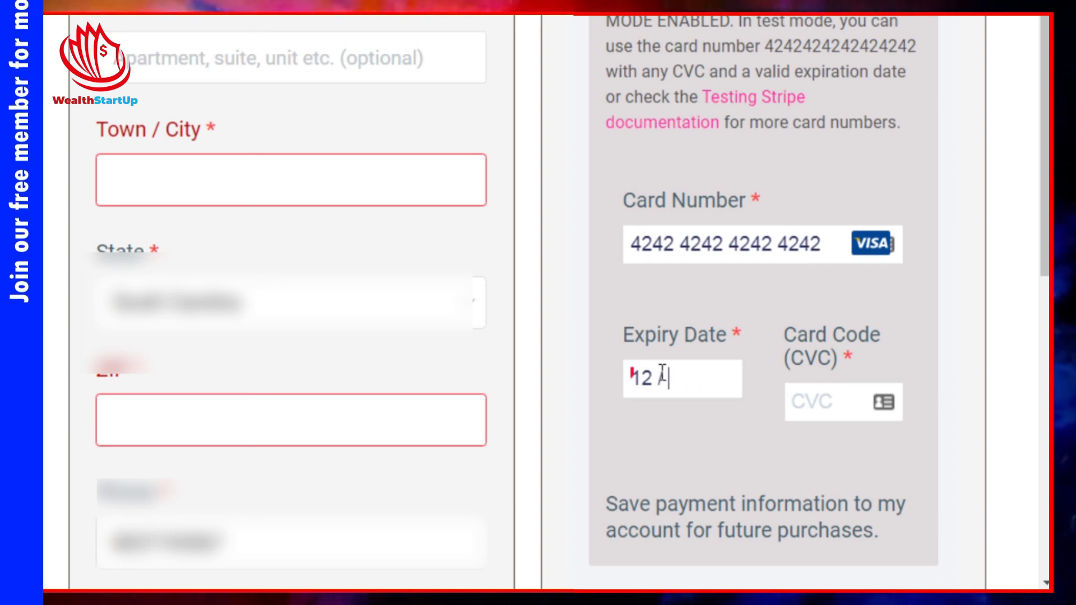
{"action": "type", "text": "30"}
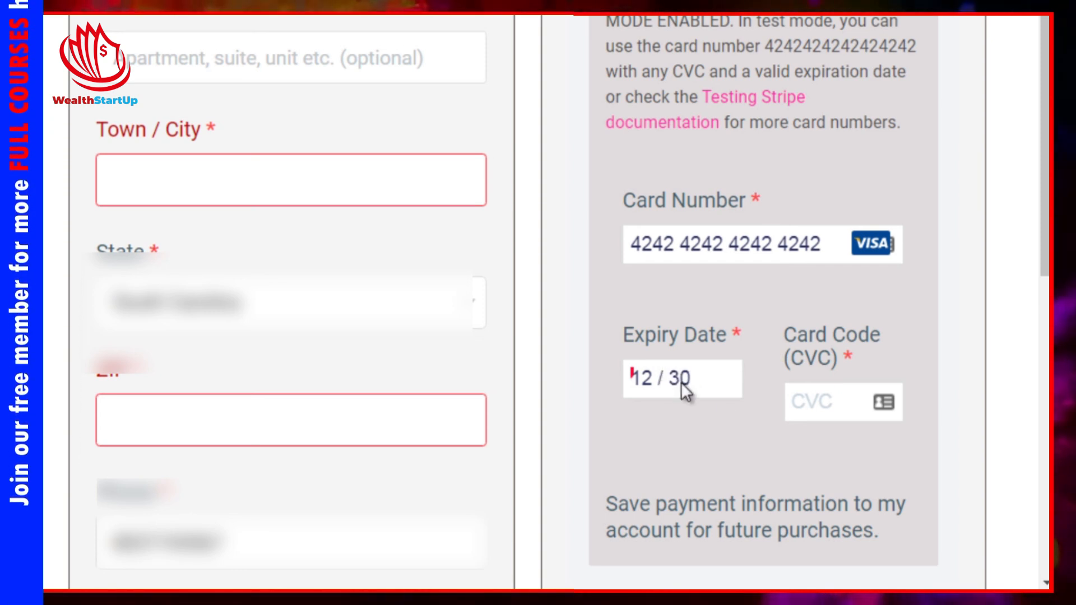
{"action": "left_click", "coordinate": [813, 401]}
{"action": "type", "text": "243"}
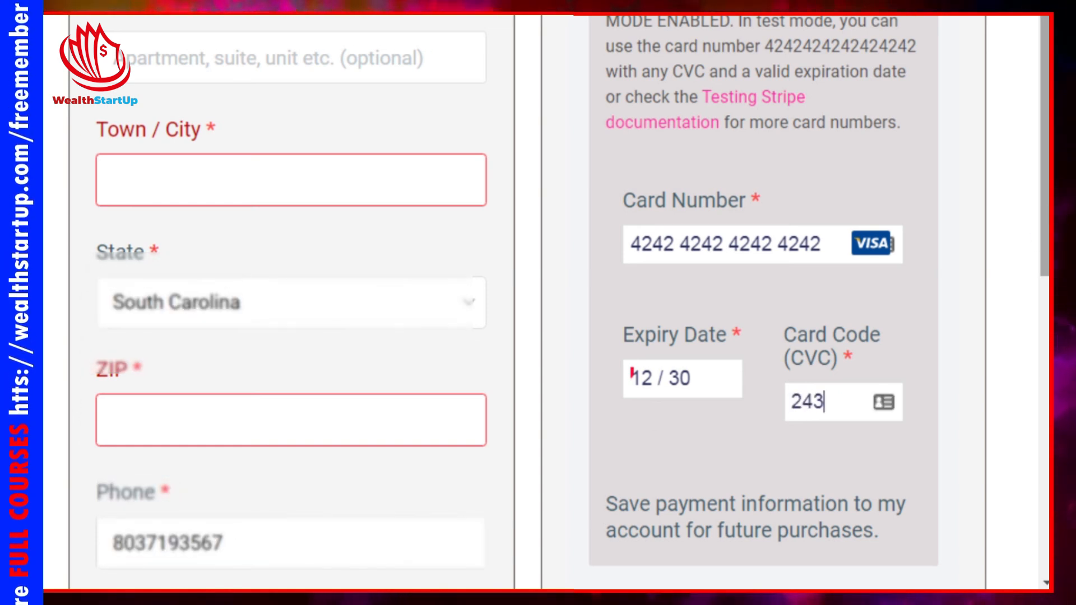
{"action": "scroll", "coordinate": [793, 291], "scroll_direction": "up", "scroll_amount": 2}
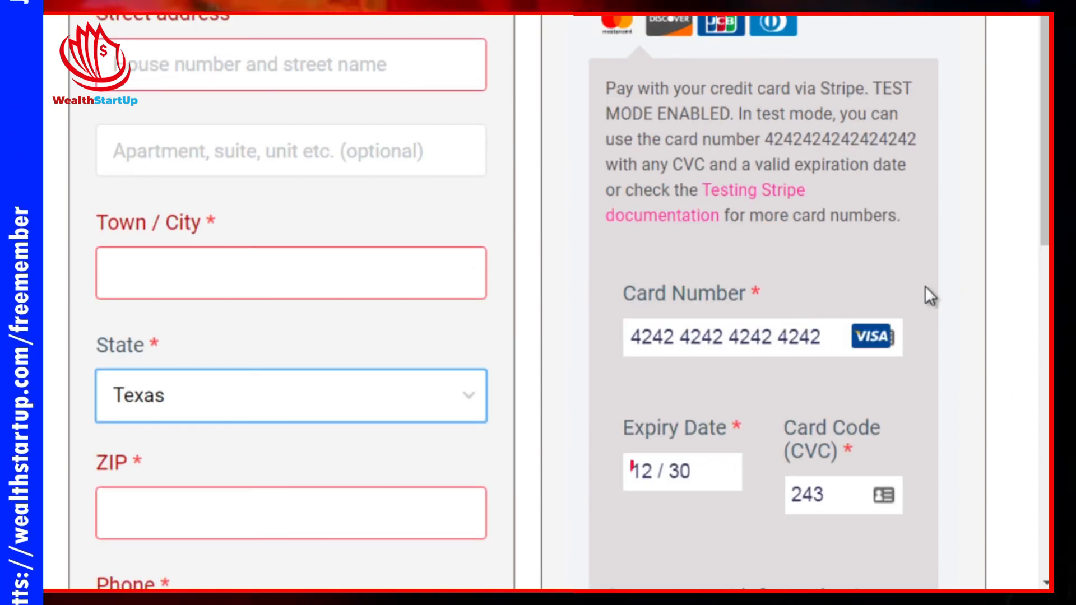
{"action": "scroll", "coordinate": [1032, 207], "scroll_direction": "down", "scroll_amount": 1}
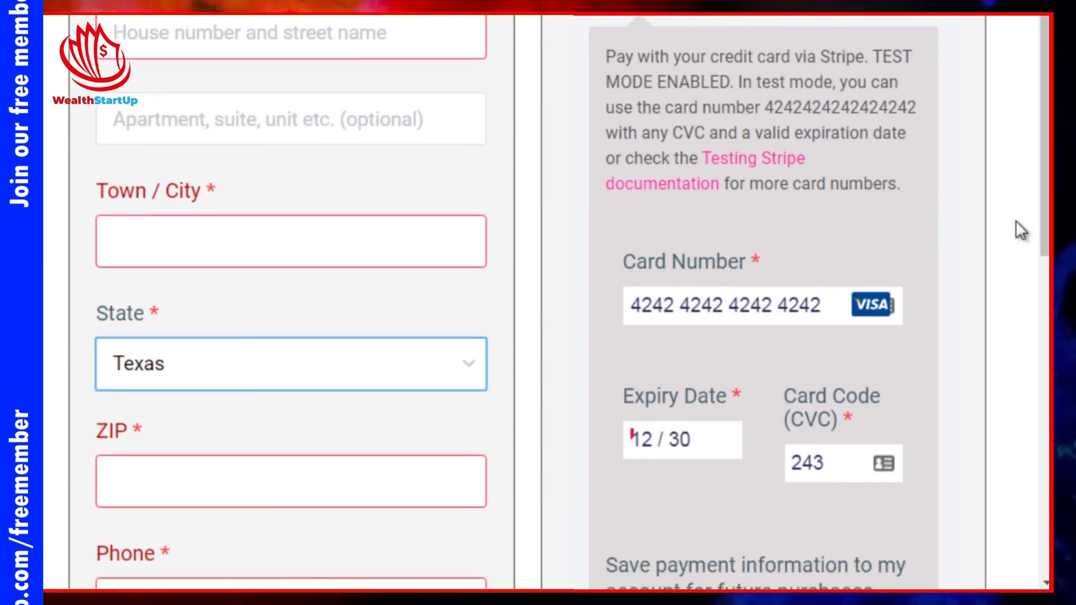